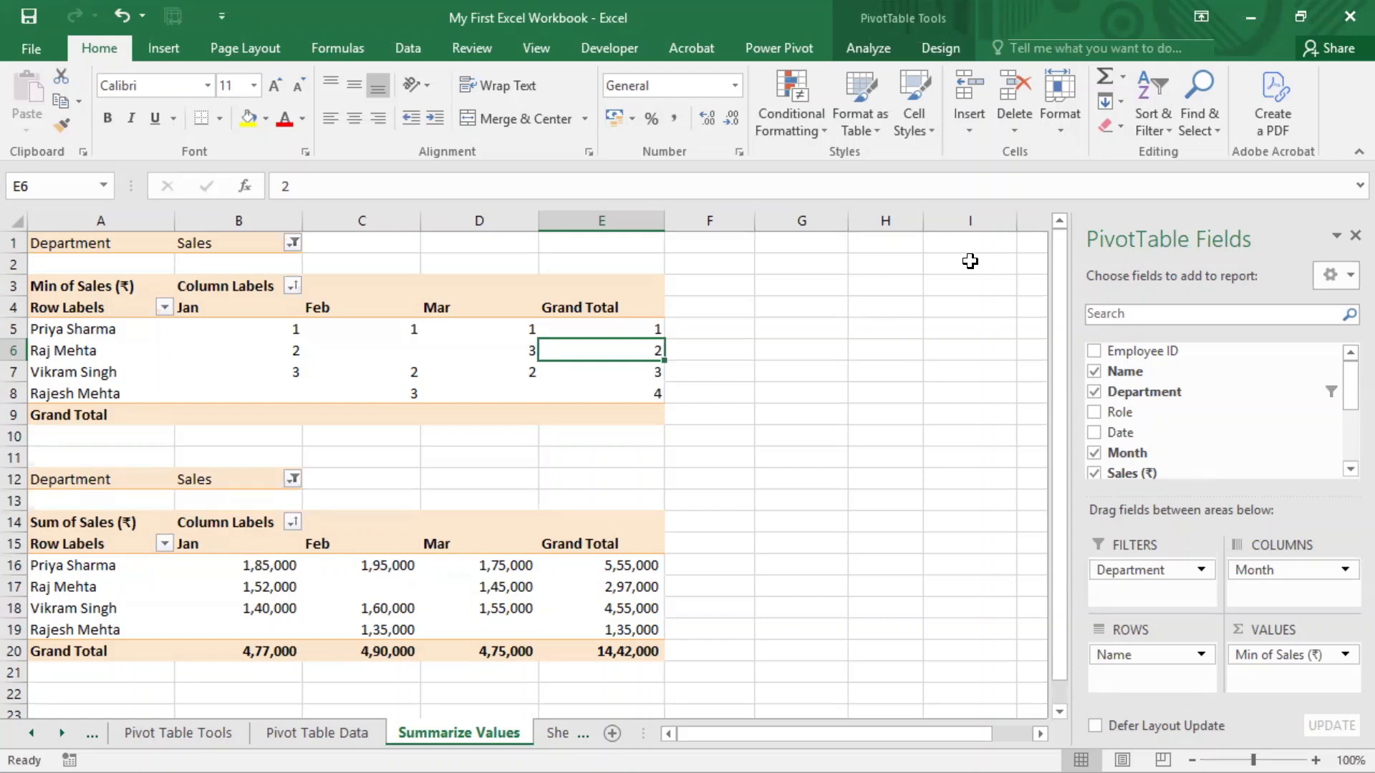
# Show all departments in the source table on the Pivot Table Data sheet by selecting every item in the Department filter
pyautogui.scroll(-1, 970, 286)
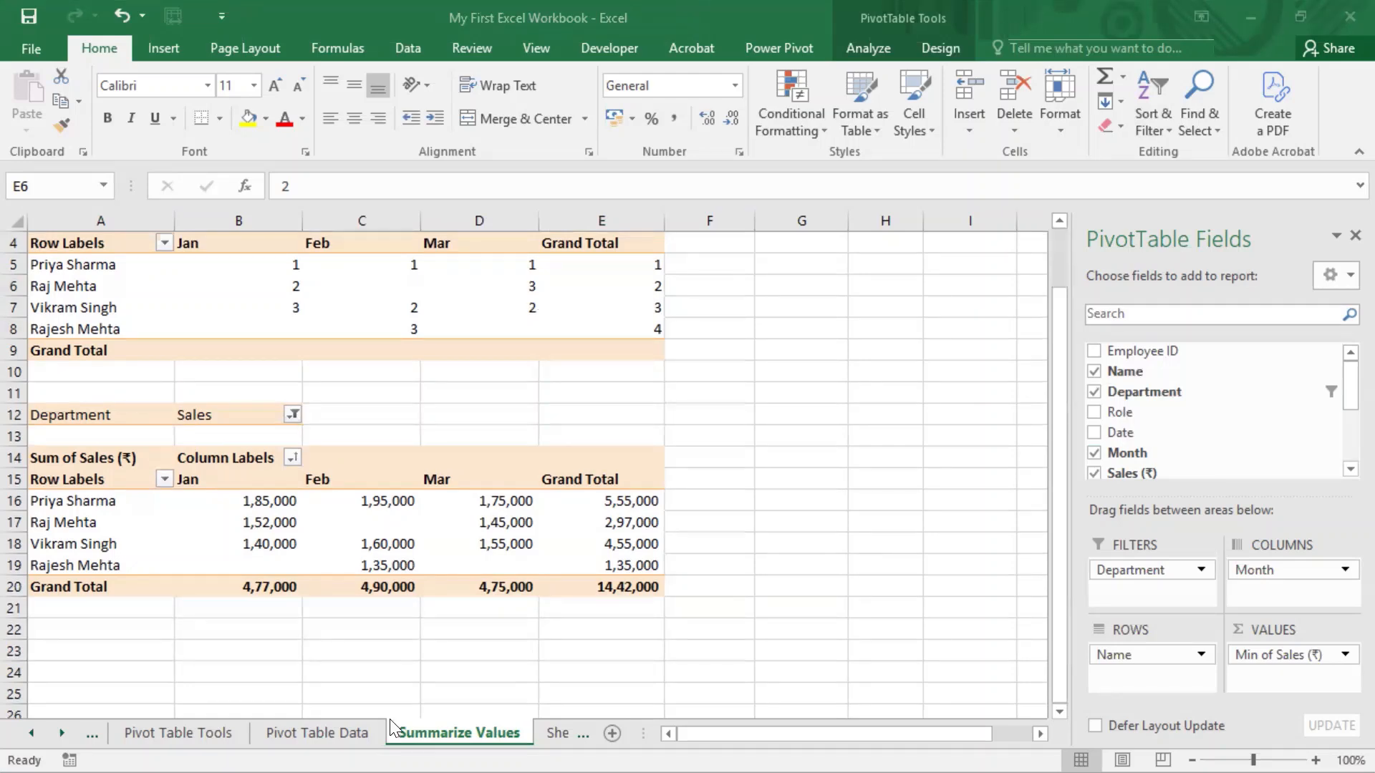
pyautogui.click(328, 733)
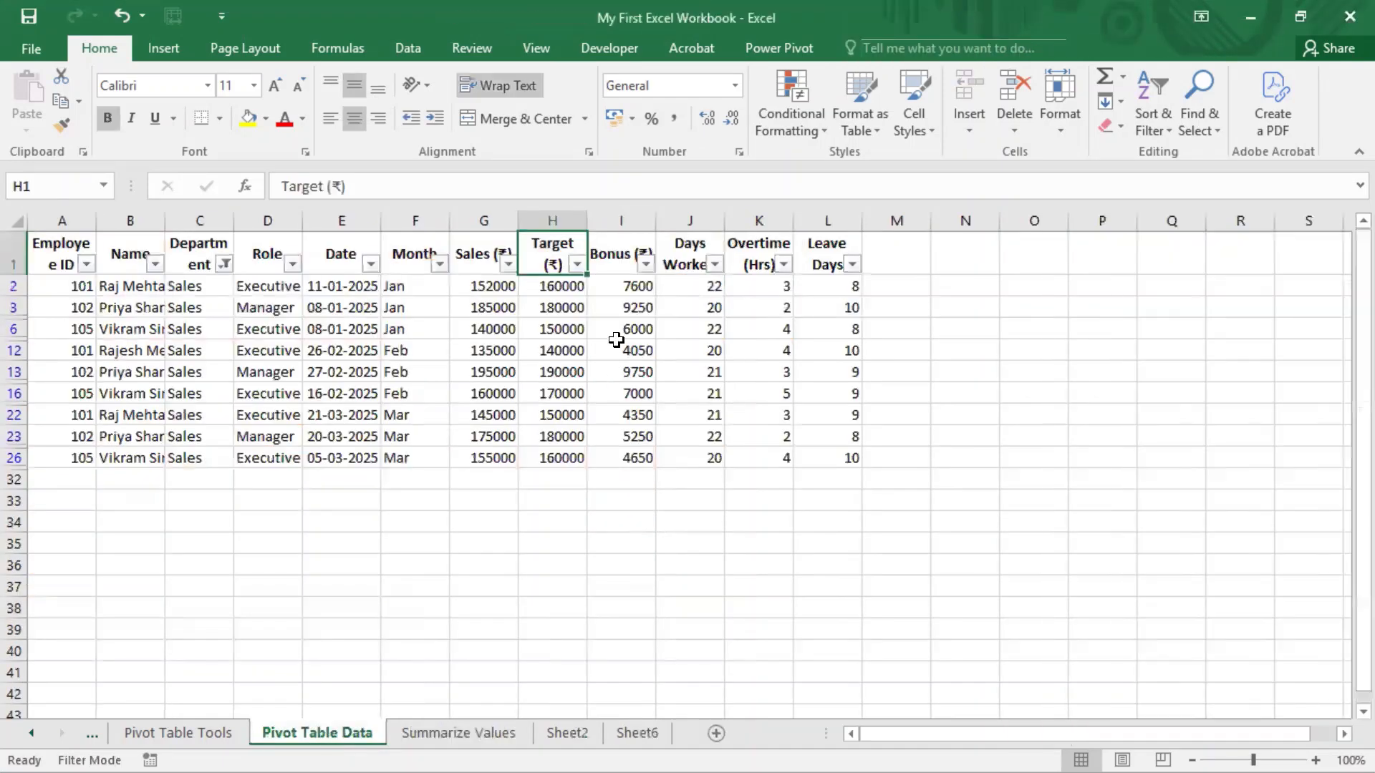
pyautogui.click(581, 292)
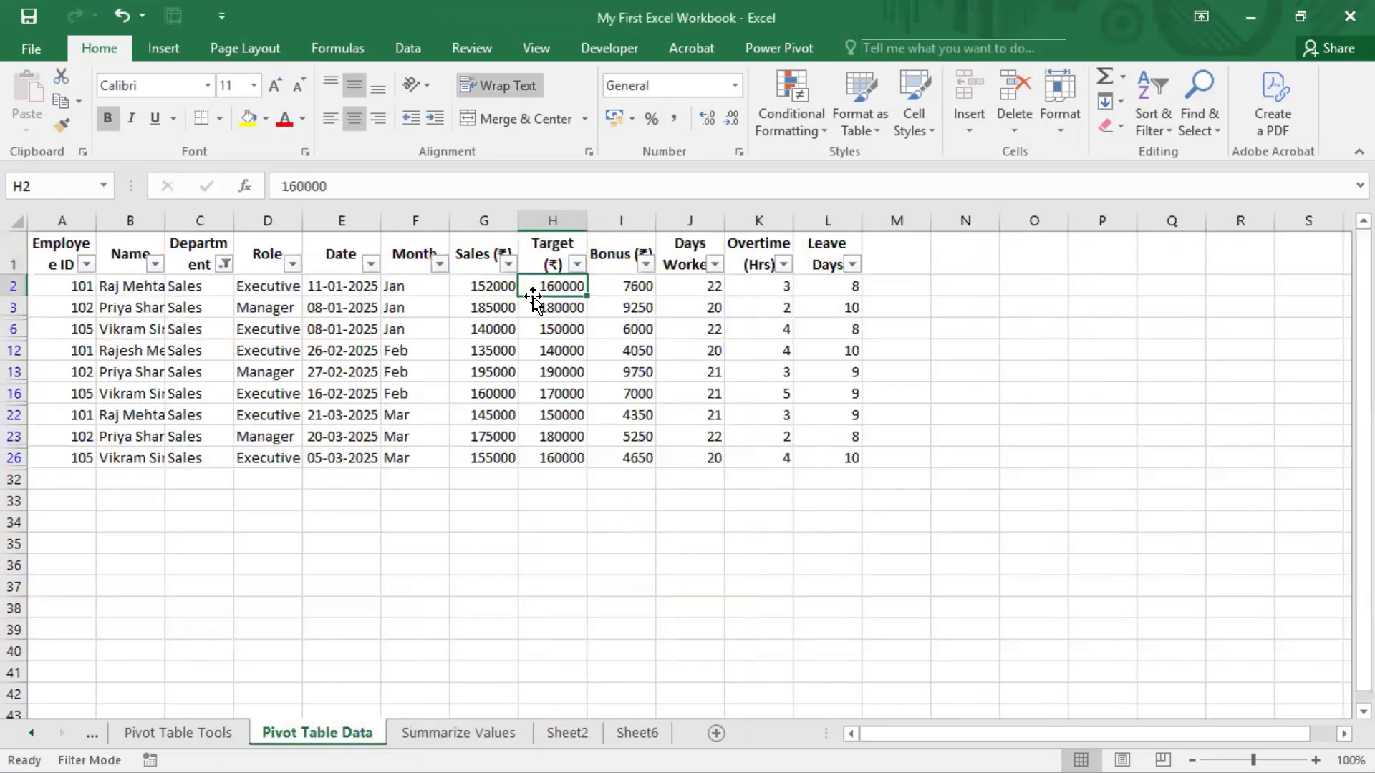
pyautogui.click(226, 265)
pyautogui.click(64, 473)
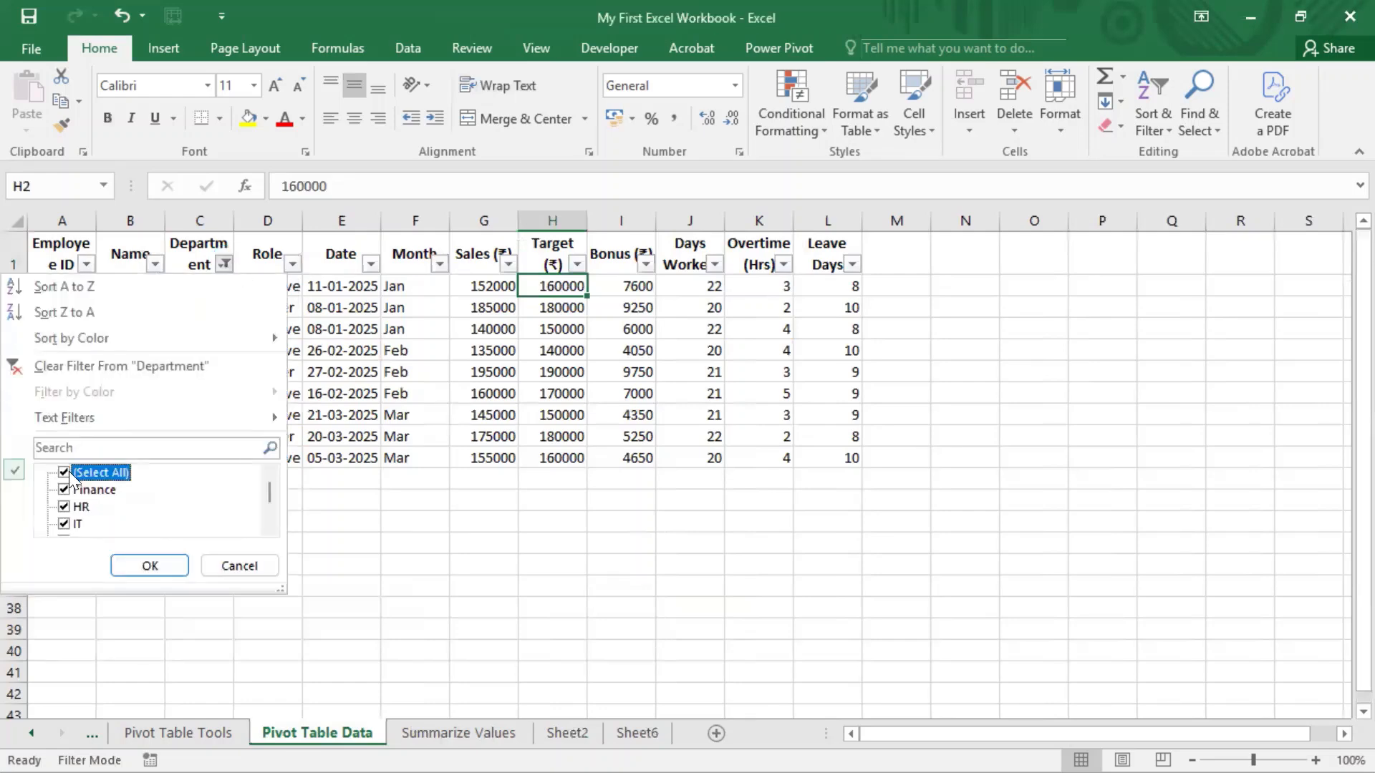
pyautogui.click(149, 565)
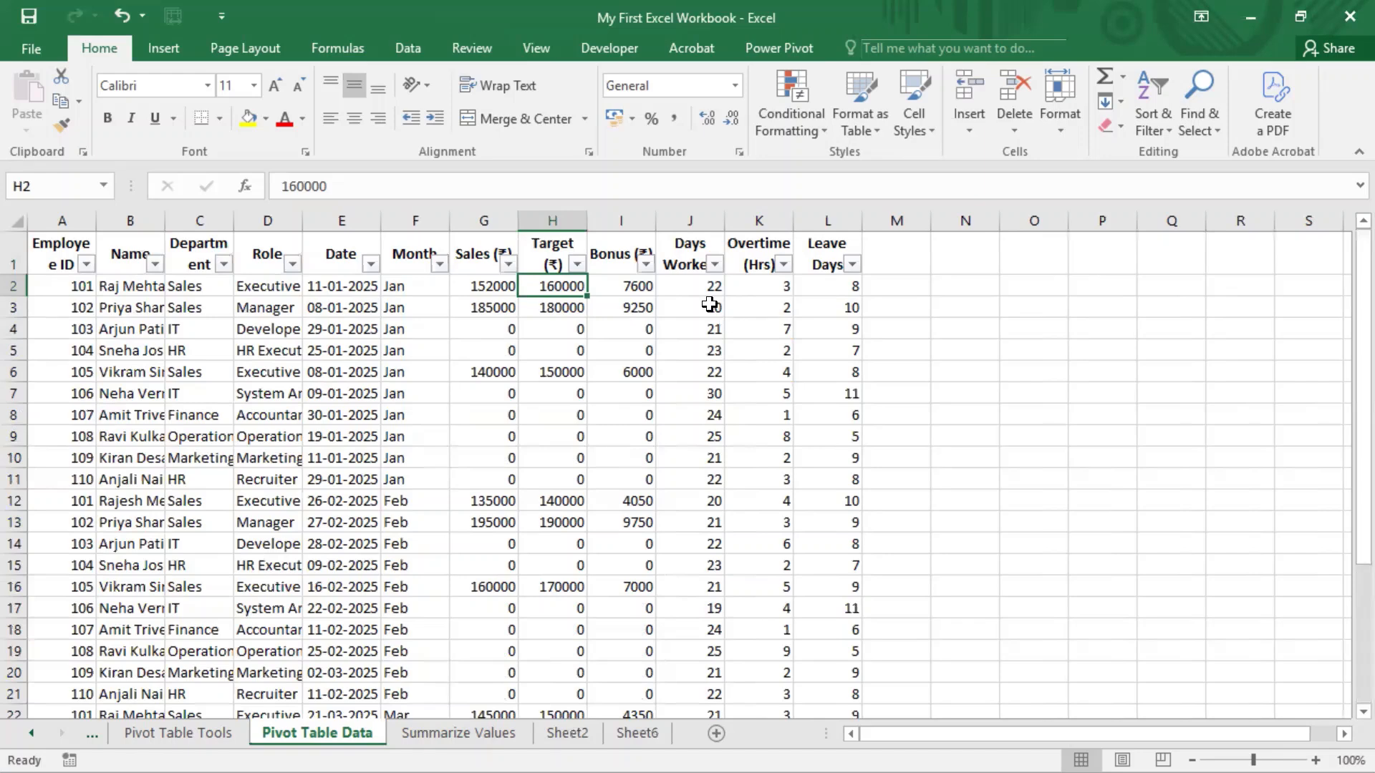
# Change the January sales figure in cell G3 of the source data to 200000
pyautogui.click(116, 310)
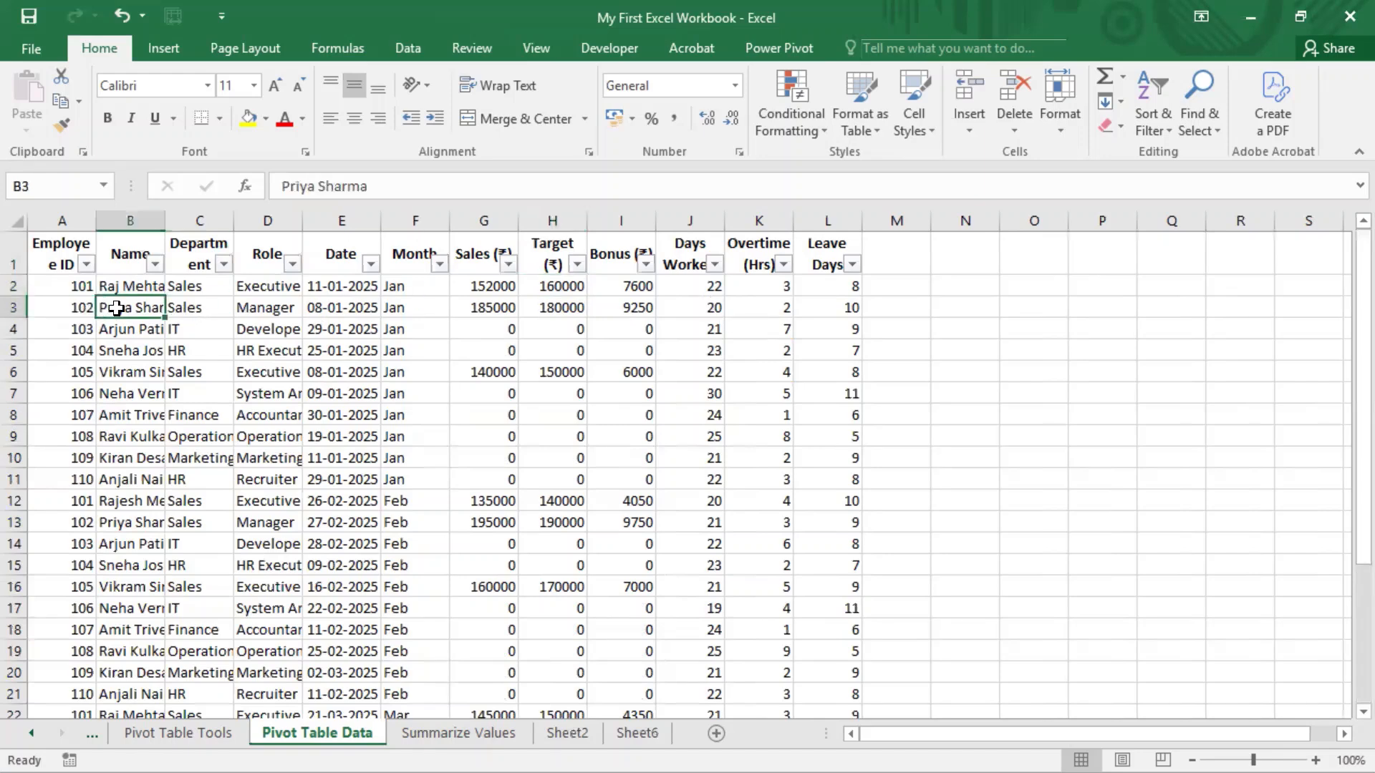
pyautogui.click(641, 310)
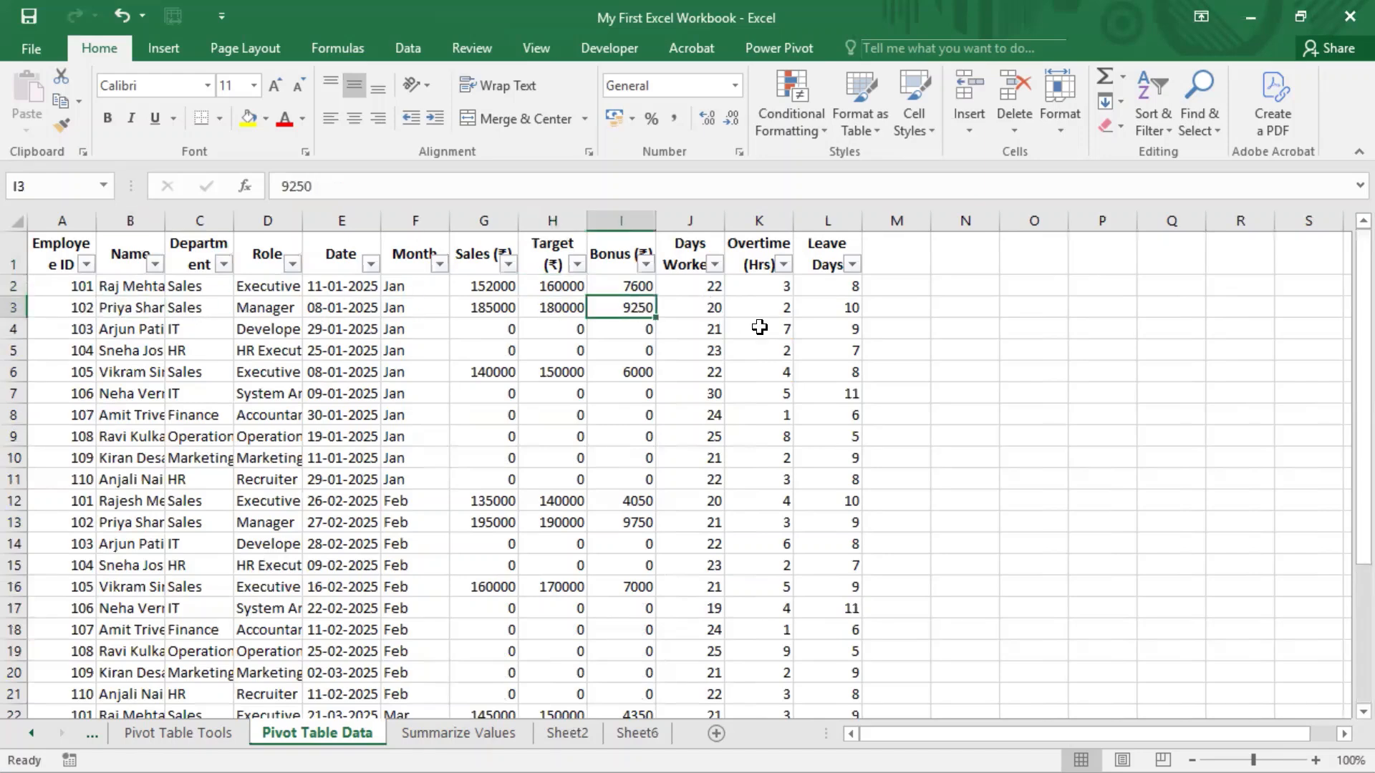
pyautogui.click(487, 309)
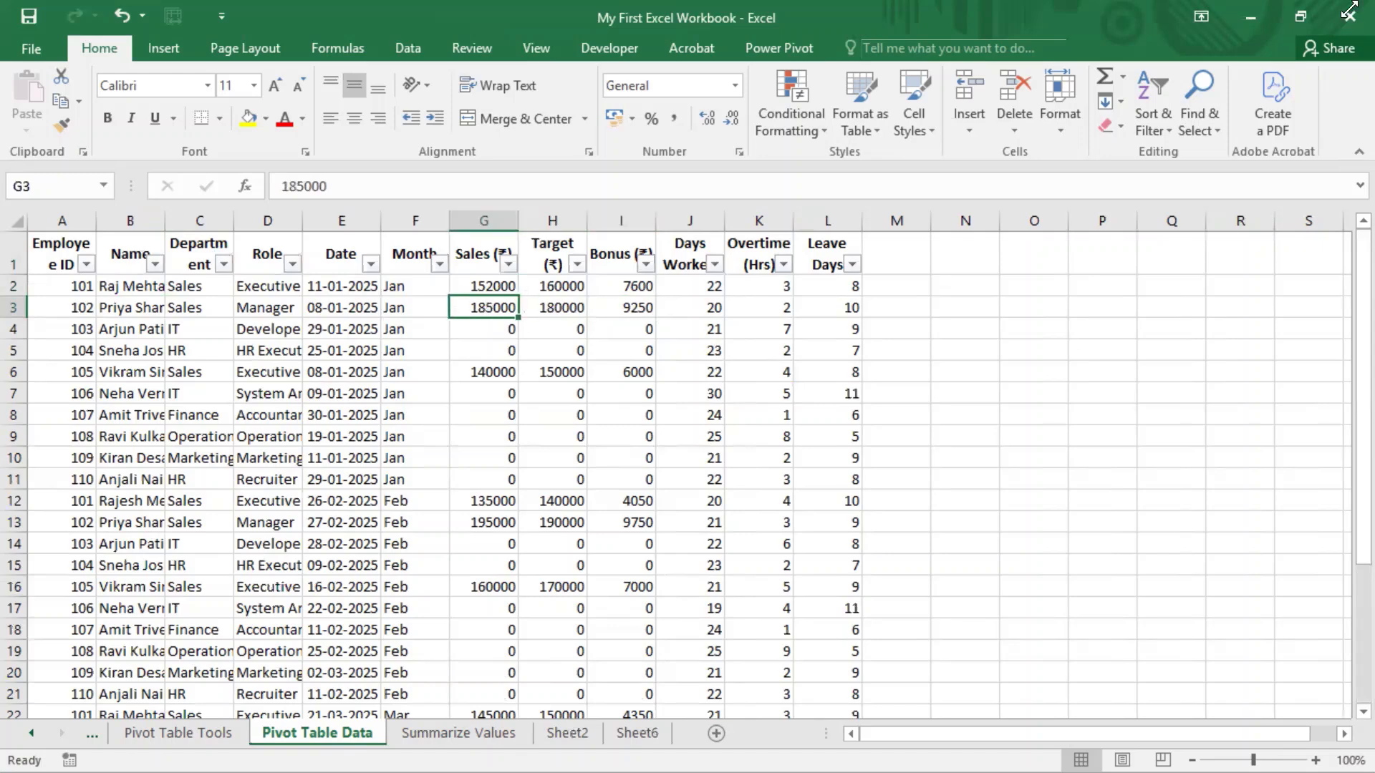
pyautogui.write('200000')
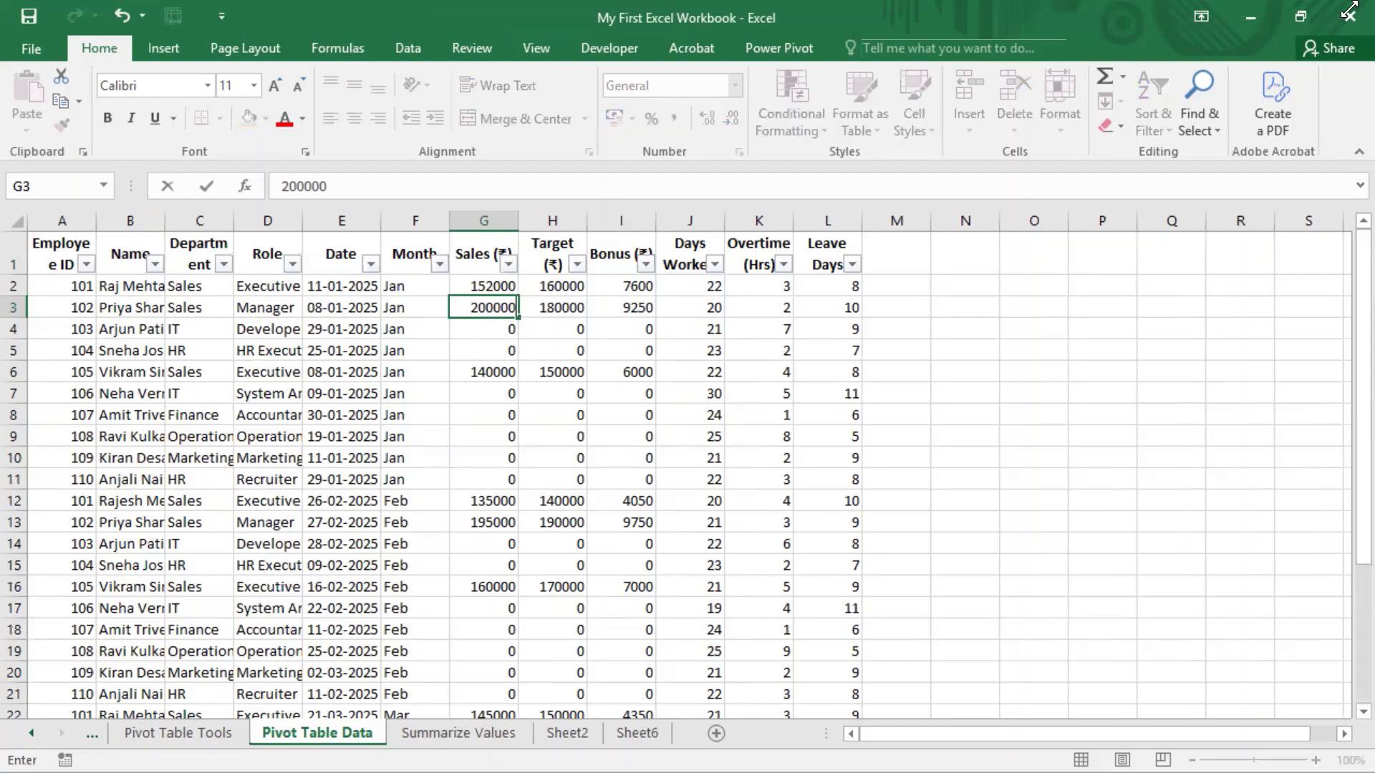
pyautogui.press('Return')
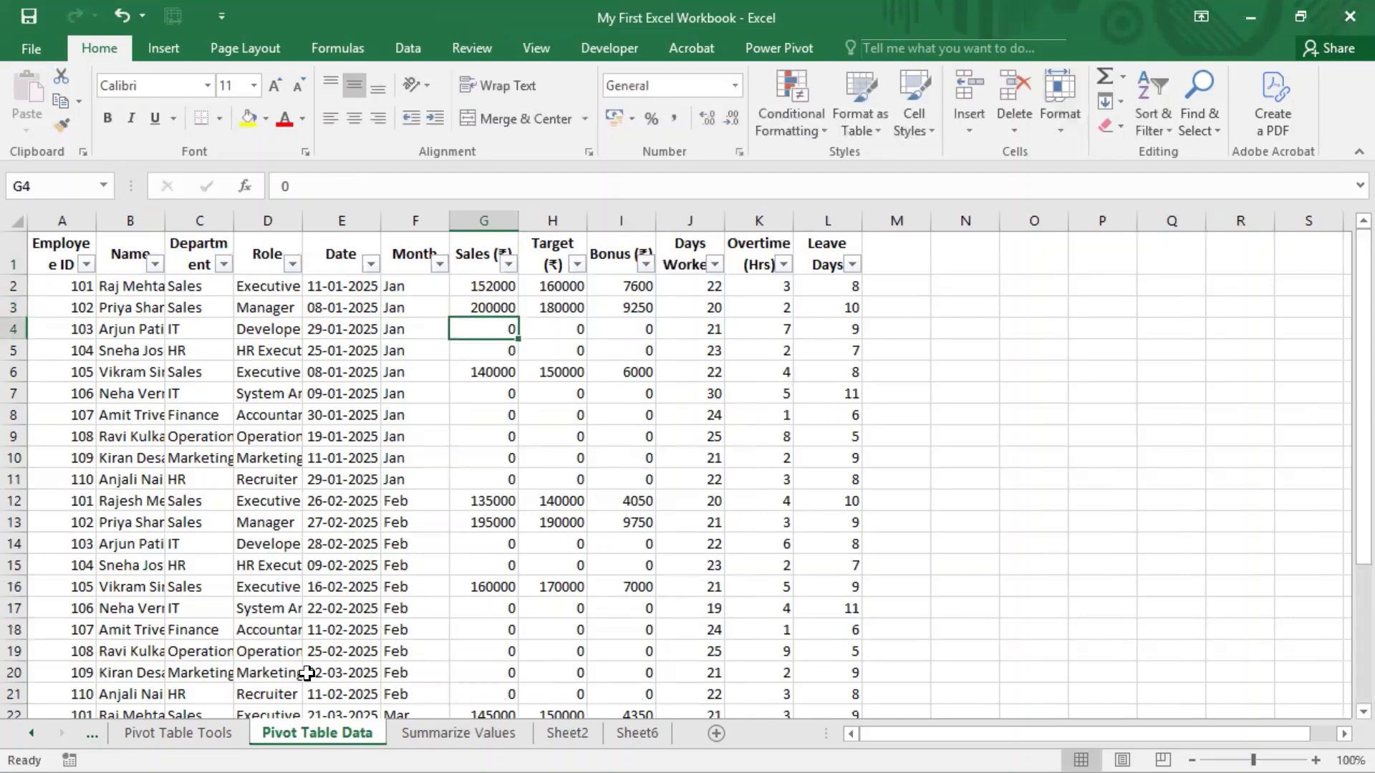
# Check the January sales value in cell B16 of the Sum of Sales pivot table on the Summarize Values sheet
pyautogui.click(207, 732)
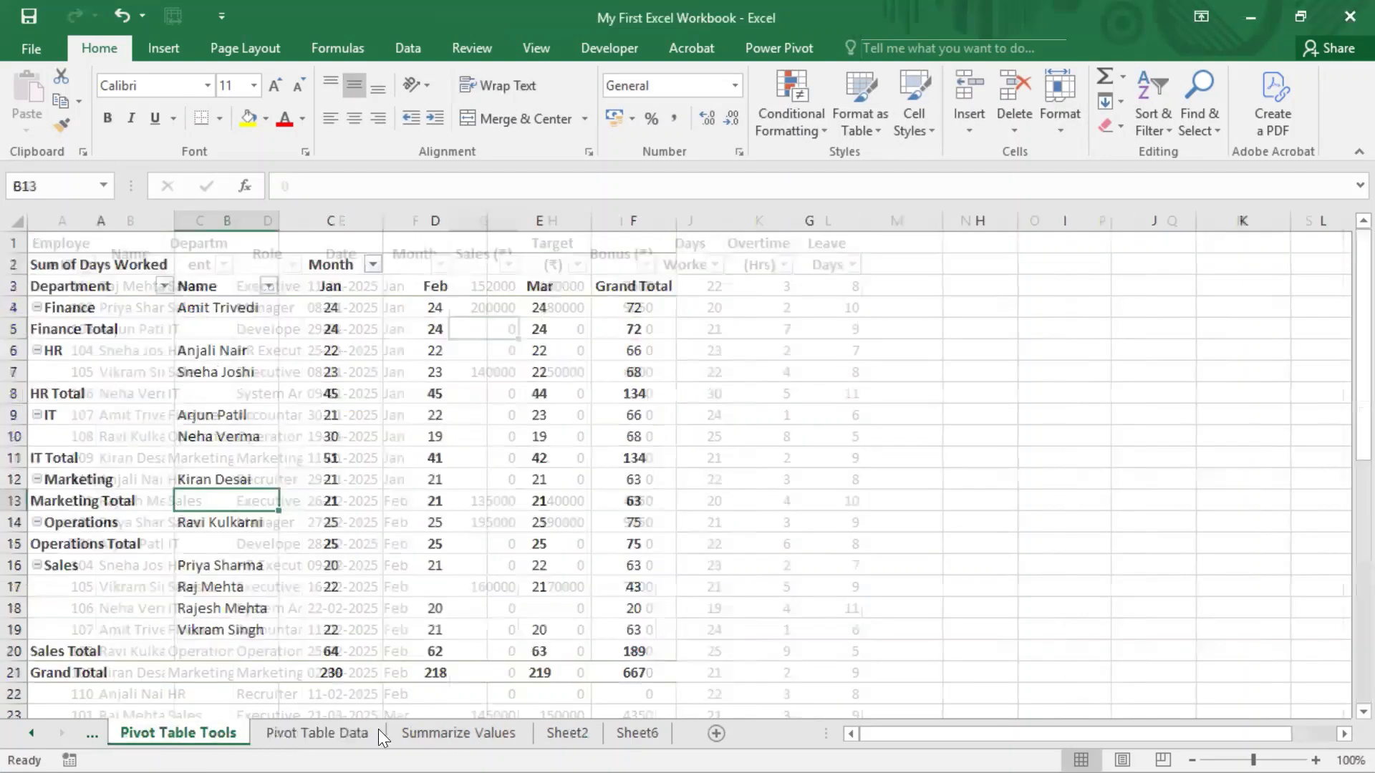
pyautogui.click(448, 730)
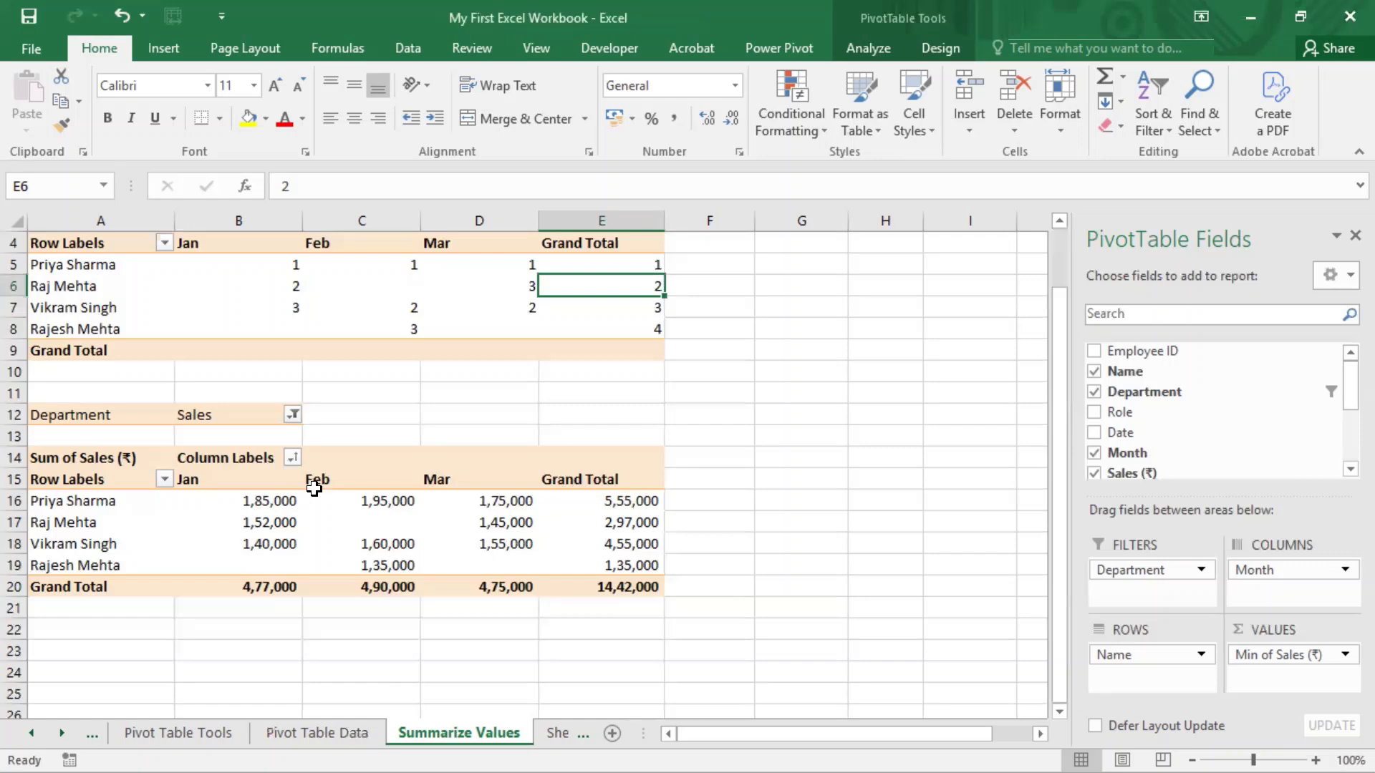
pyautogui.click(237, 545)
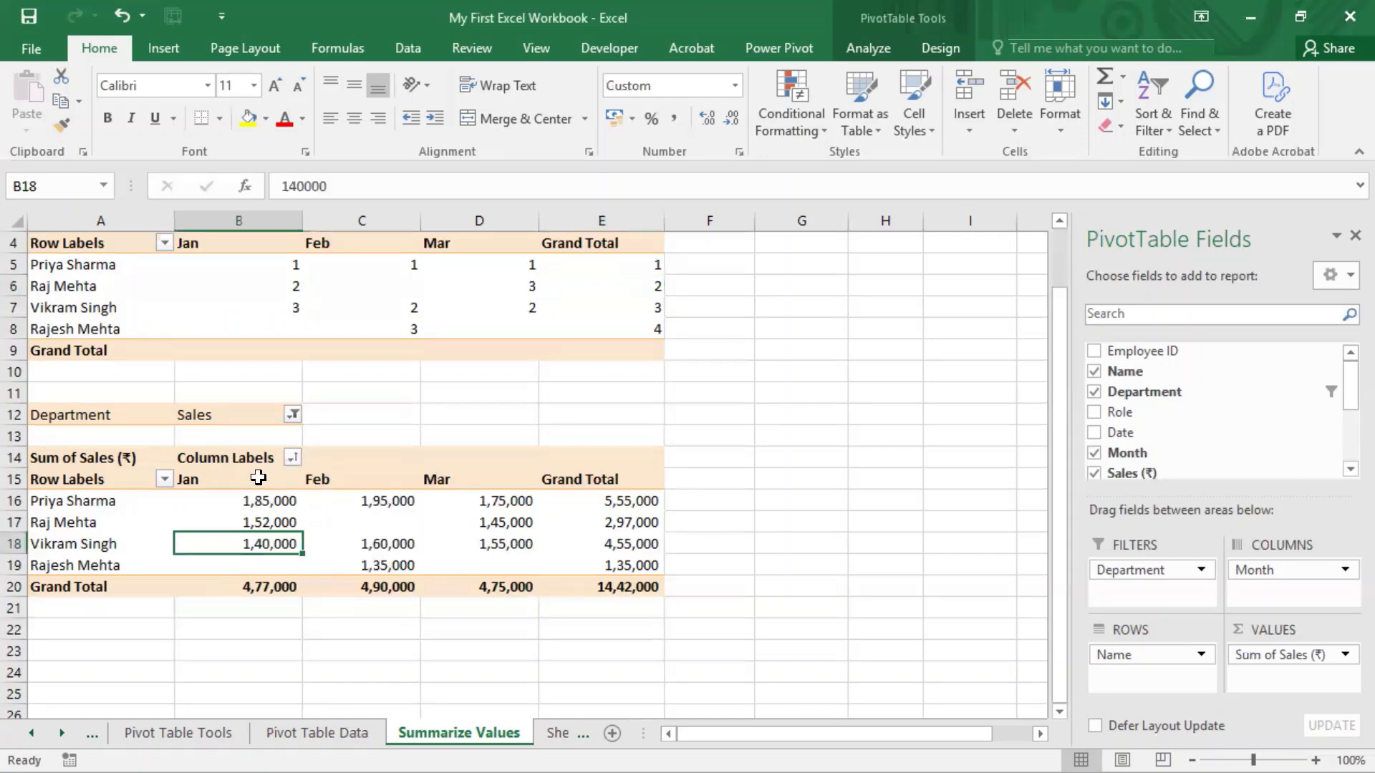
pyautogui.scroll(-2, 382, 562)
pyautogui.scroll(-1, 381, 562)
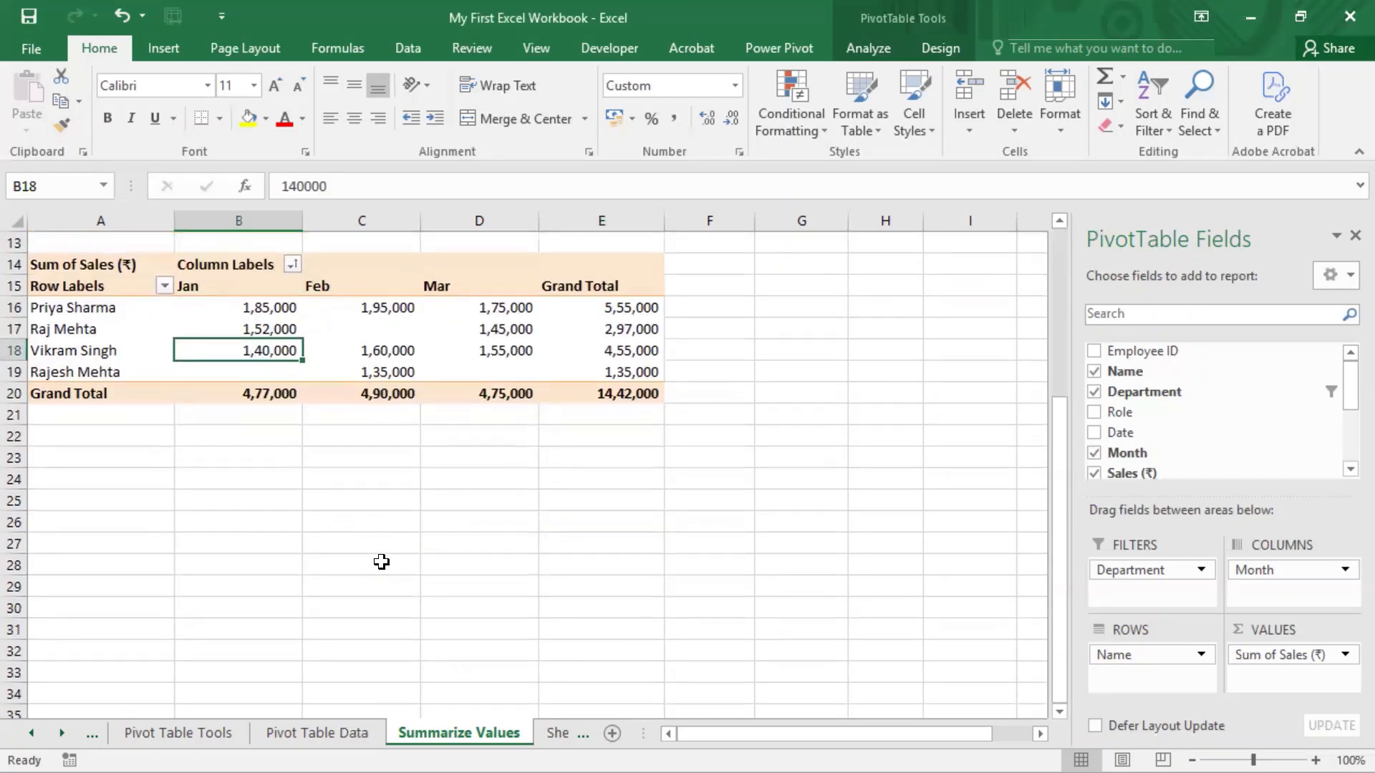
pyautogui.scroll(2, 381, 528)
pyautogui.scroll(-2, 379, 531)
pyautogui.click(274, 307)
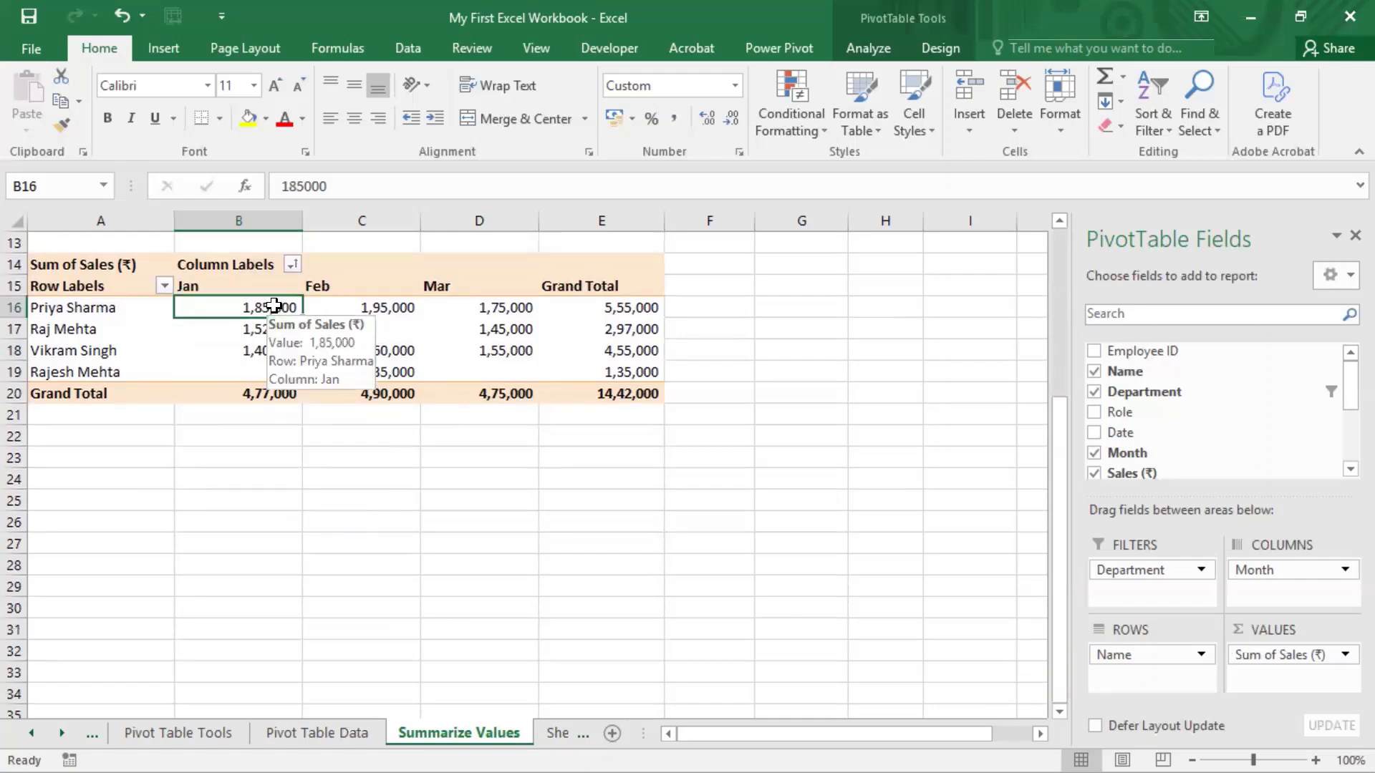
# Refresh the Sum of Sales pivot table to load the latest source data
pyautogui.rightClick(447, 329)
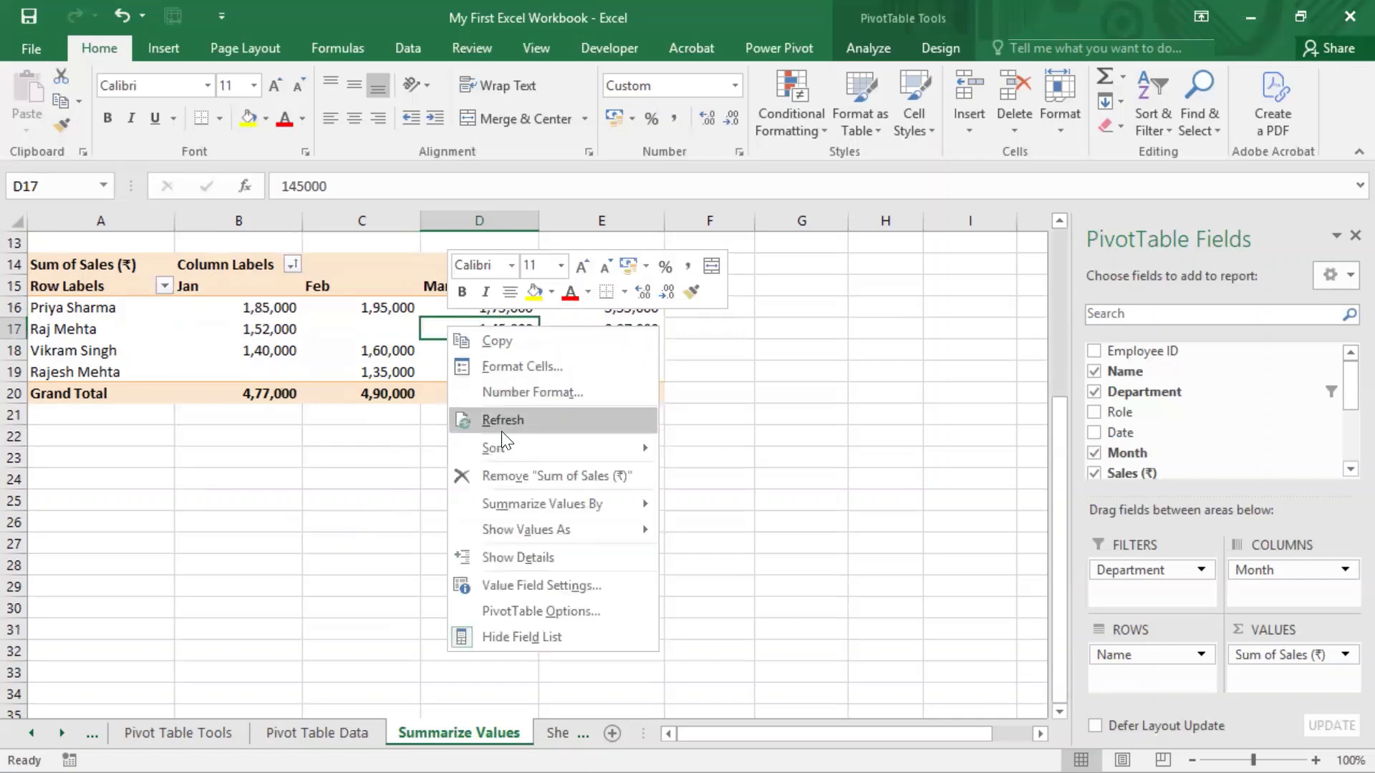
pyautogui.press('Escape')
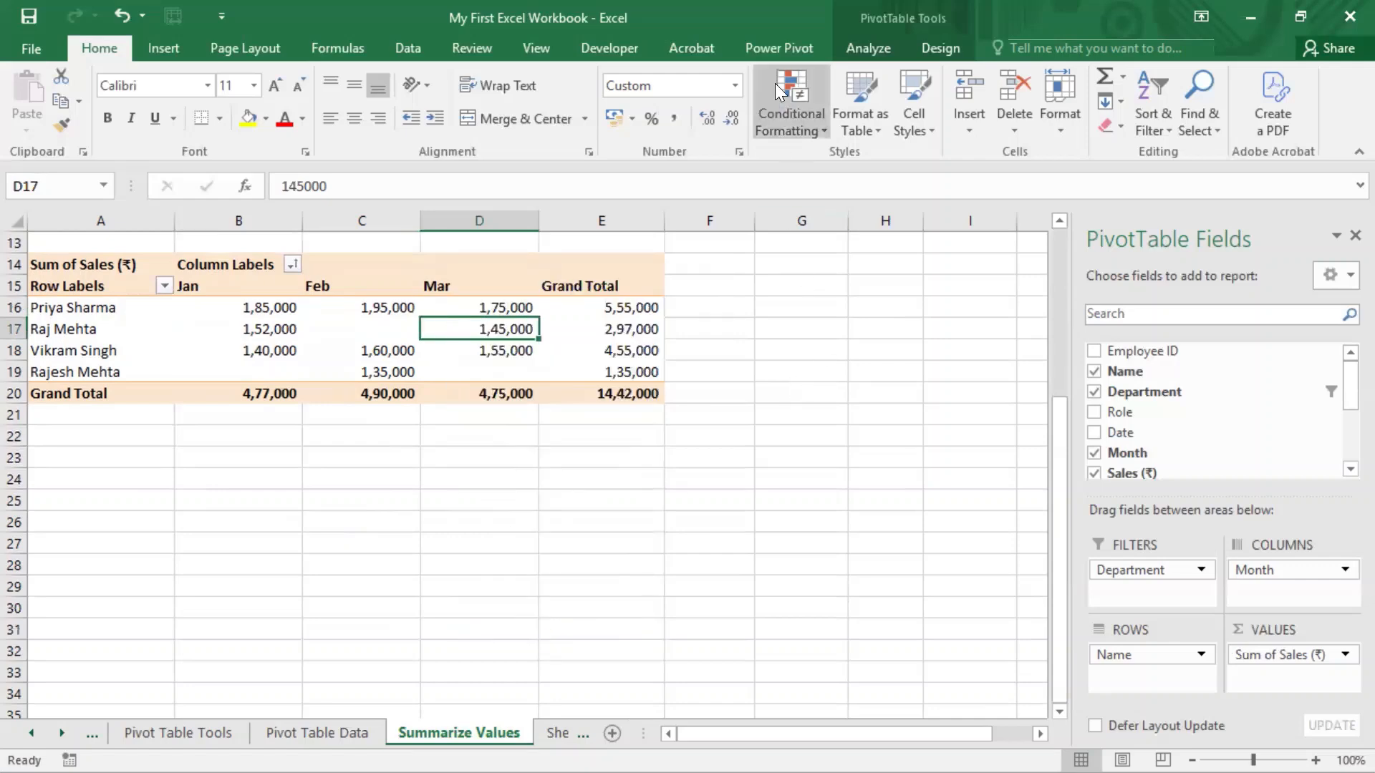
pyautogui.click(868, 48)
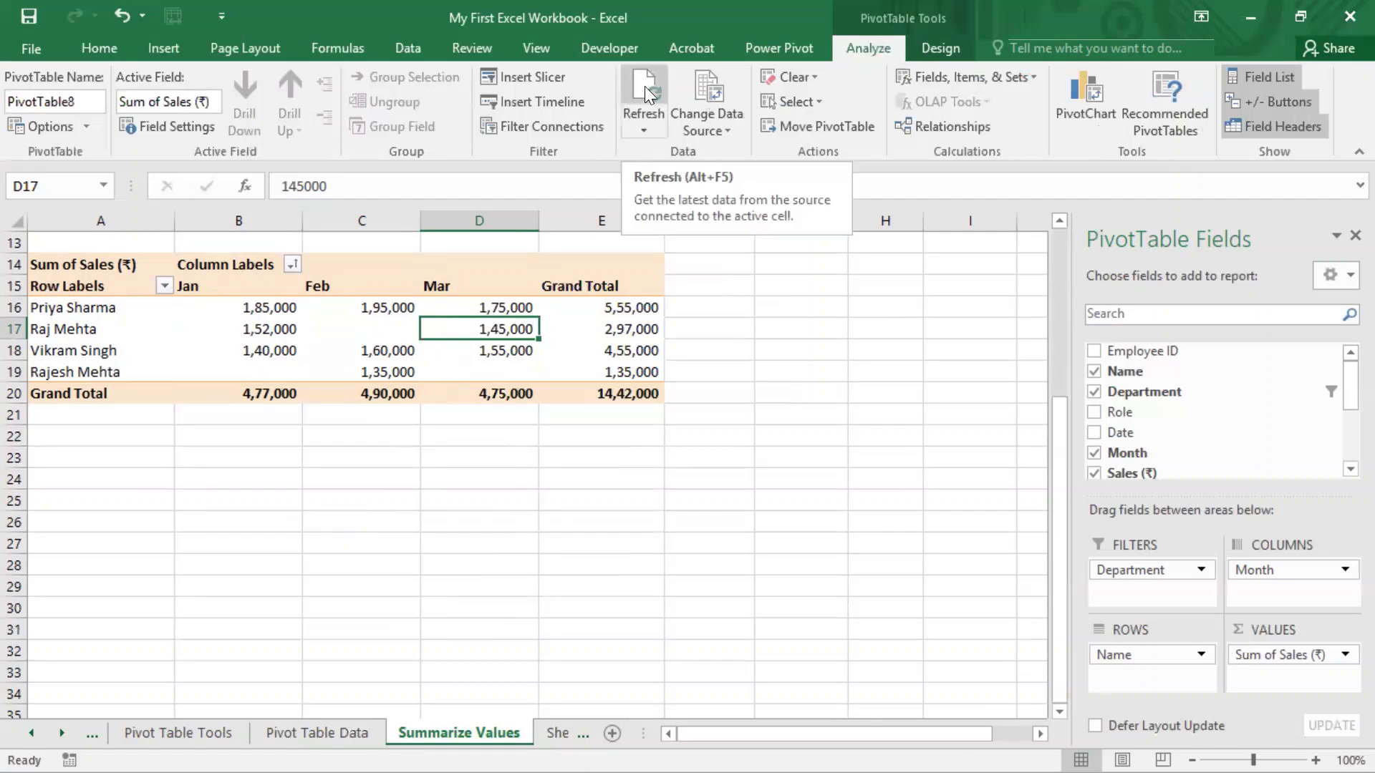
pyautogui.click(276, 305)
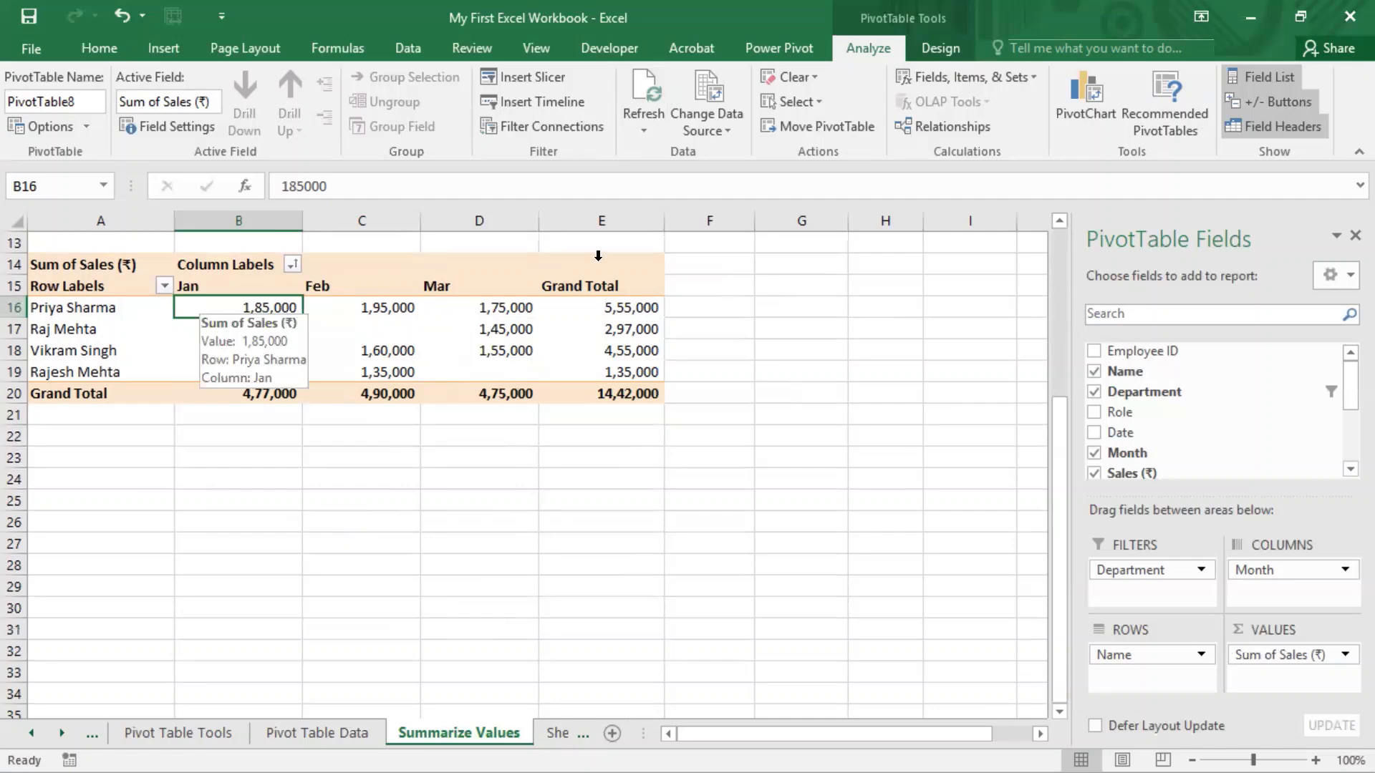
pyautogui.click(646, 82)
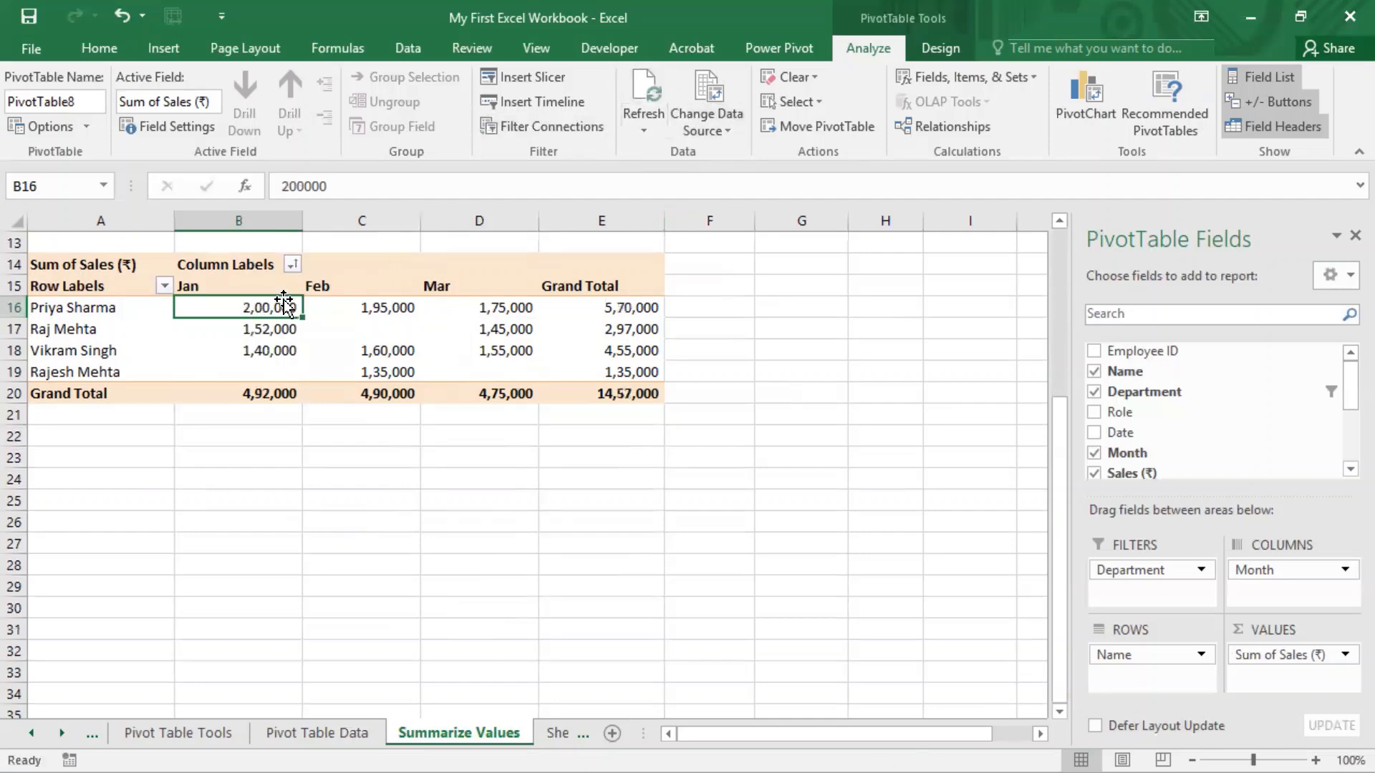
# Enable Defer Layout Update for the Sum of Sales pivot table
pyautogui.click(686, 2)
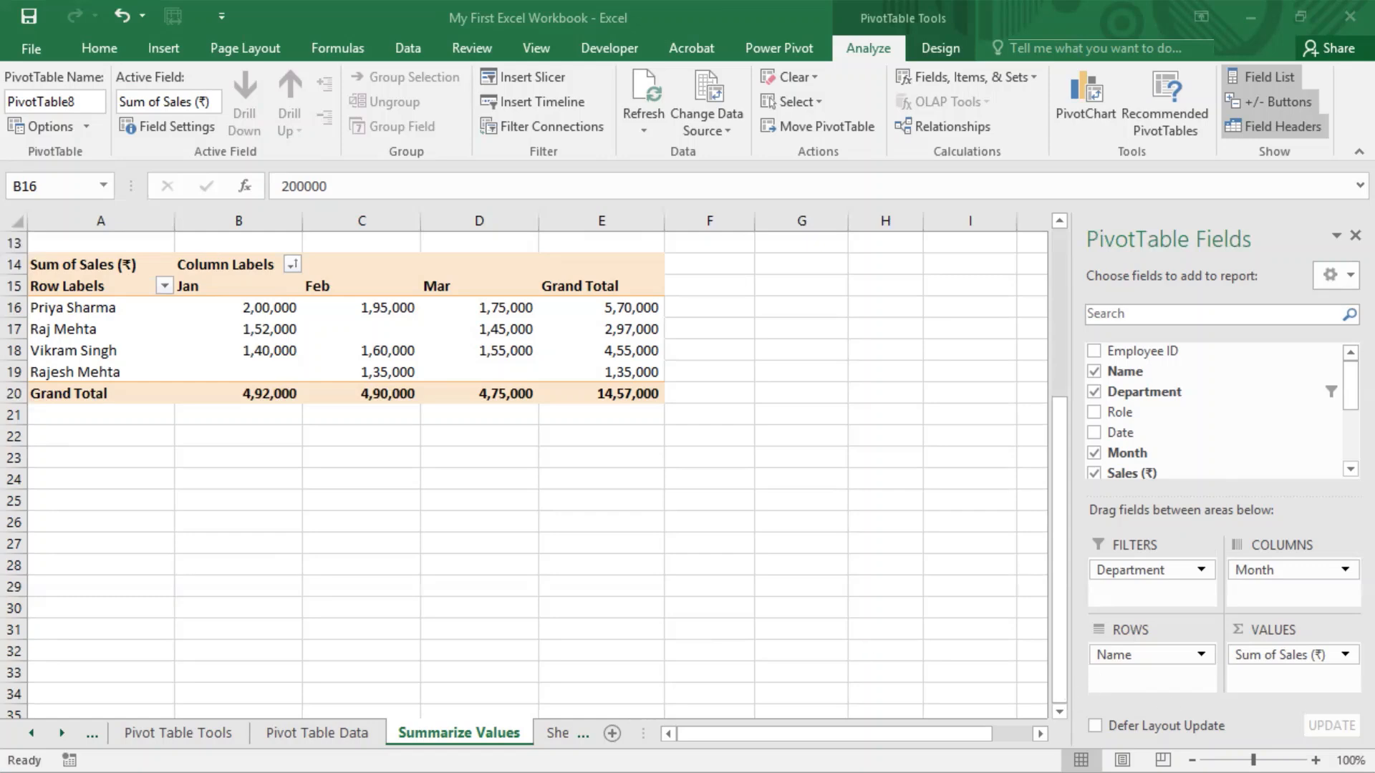
pyautogui.moveTo(1072, 698); pyautogui.dragTo(1356, 748)
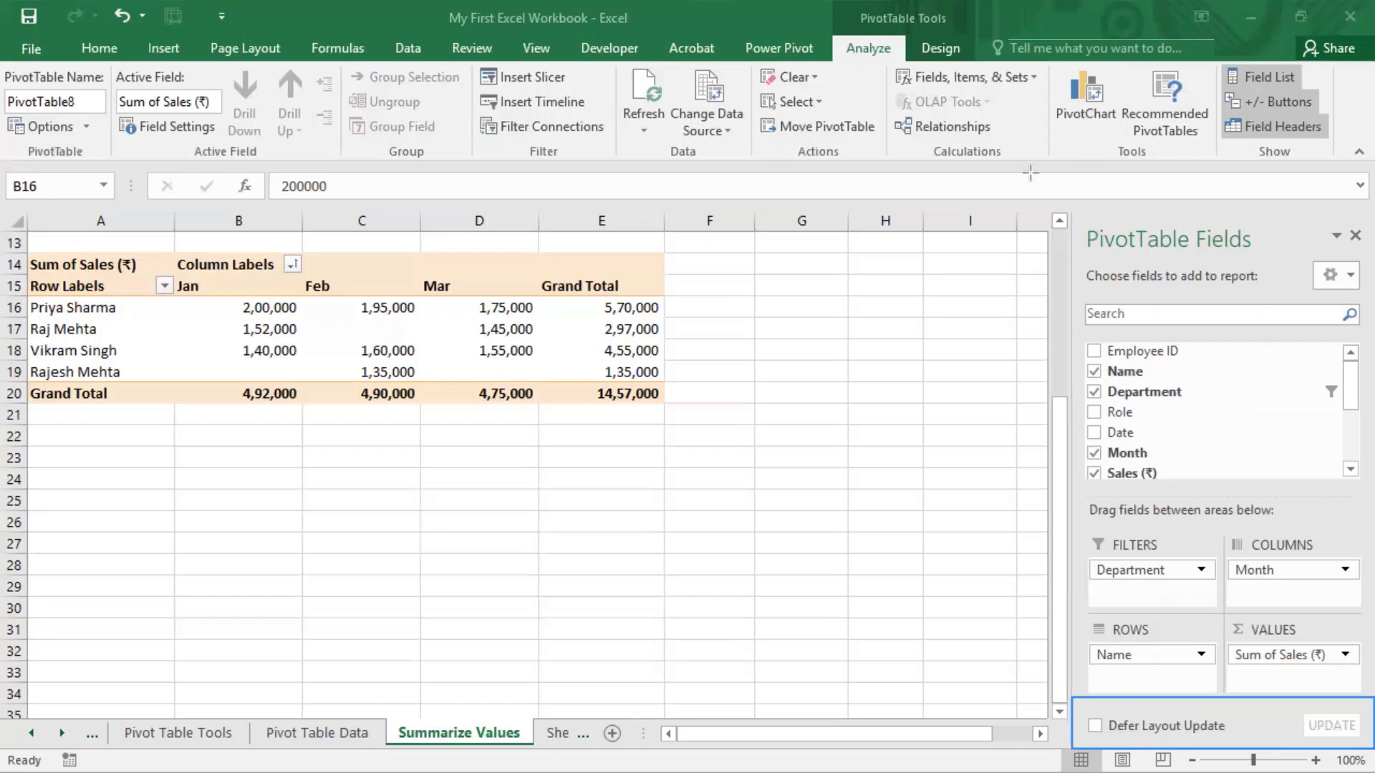
pyautogui.click(1097, 727)
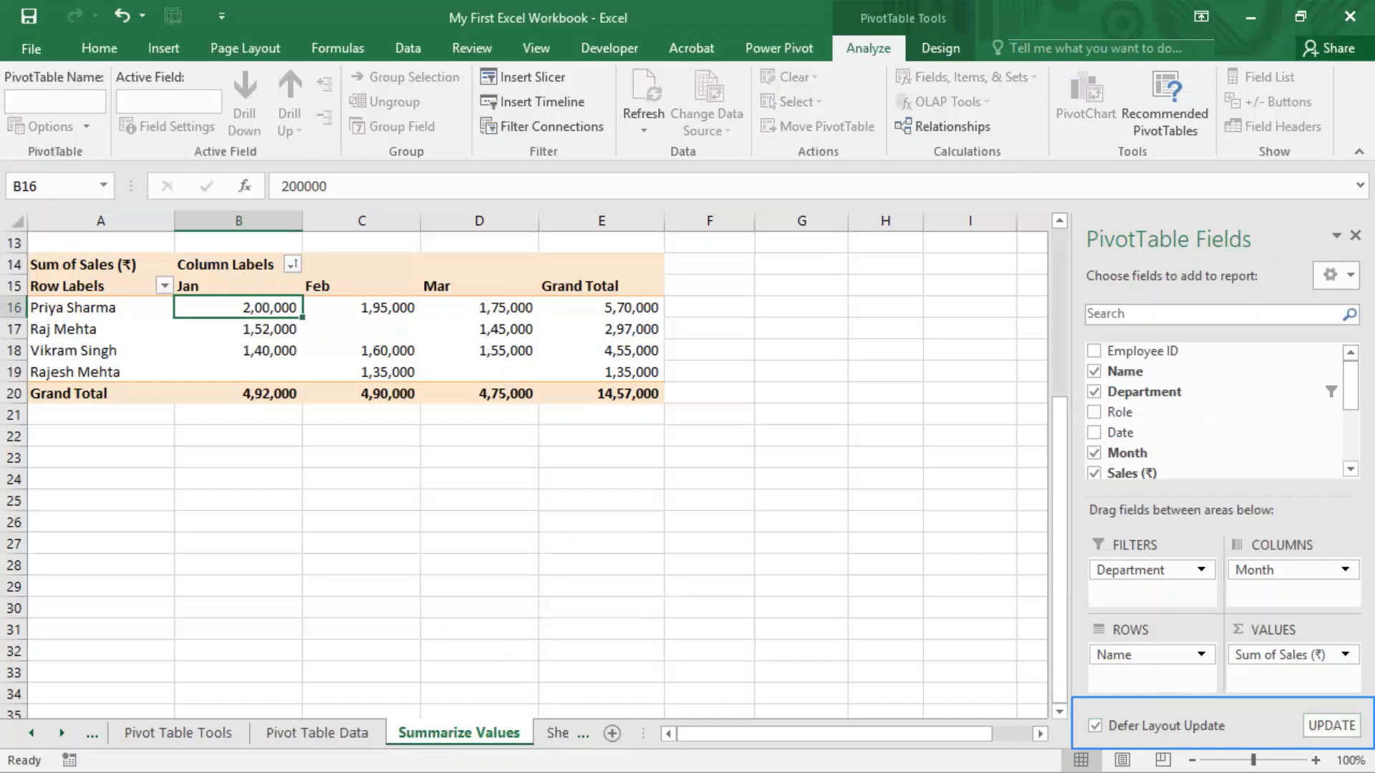
# Set the January sales figure in cell G3 on the Pivot Table Data sheet to 150000
pyautogui.click(351, 734)
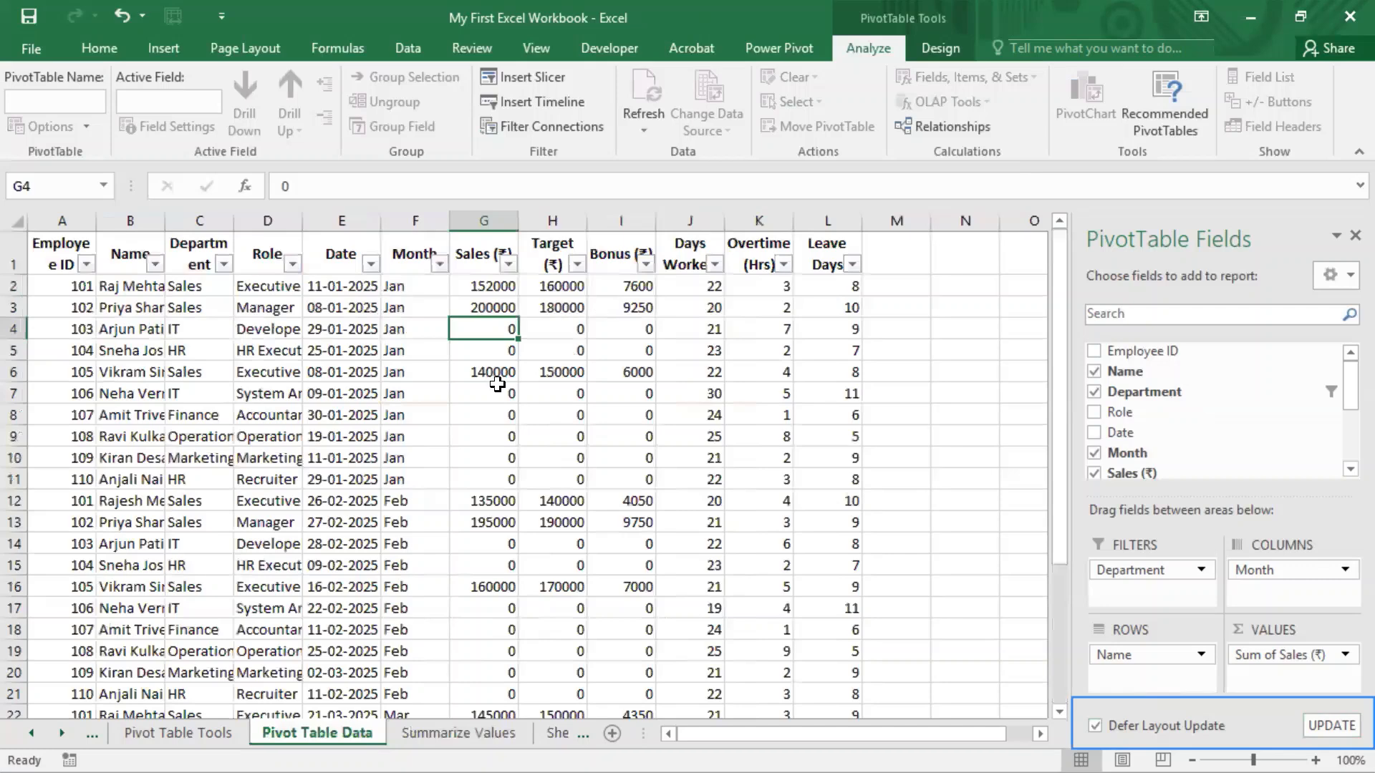
pyautogui.click(491, 308)
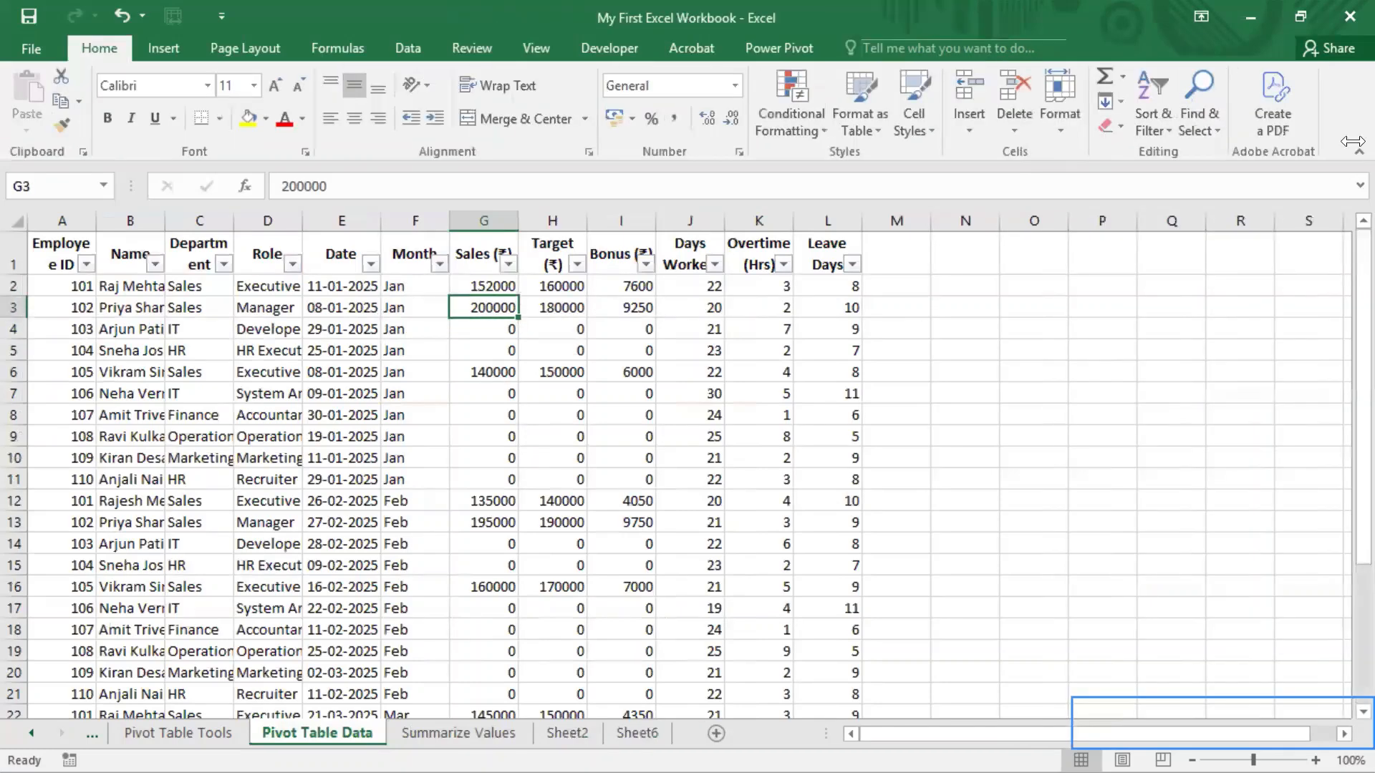
pyautogui.press('F2')
pyautogui.write('150000')
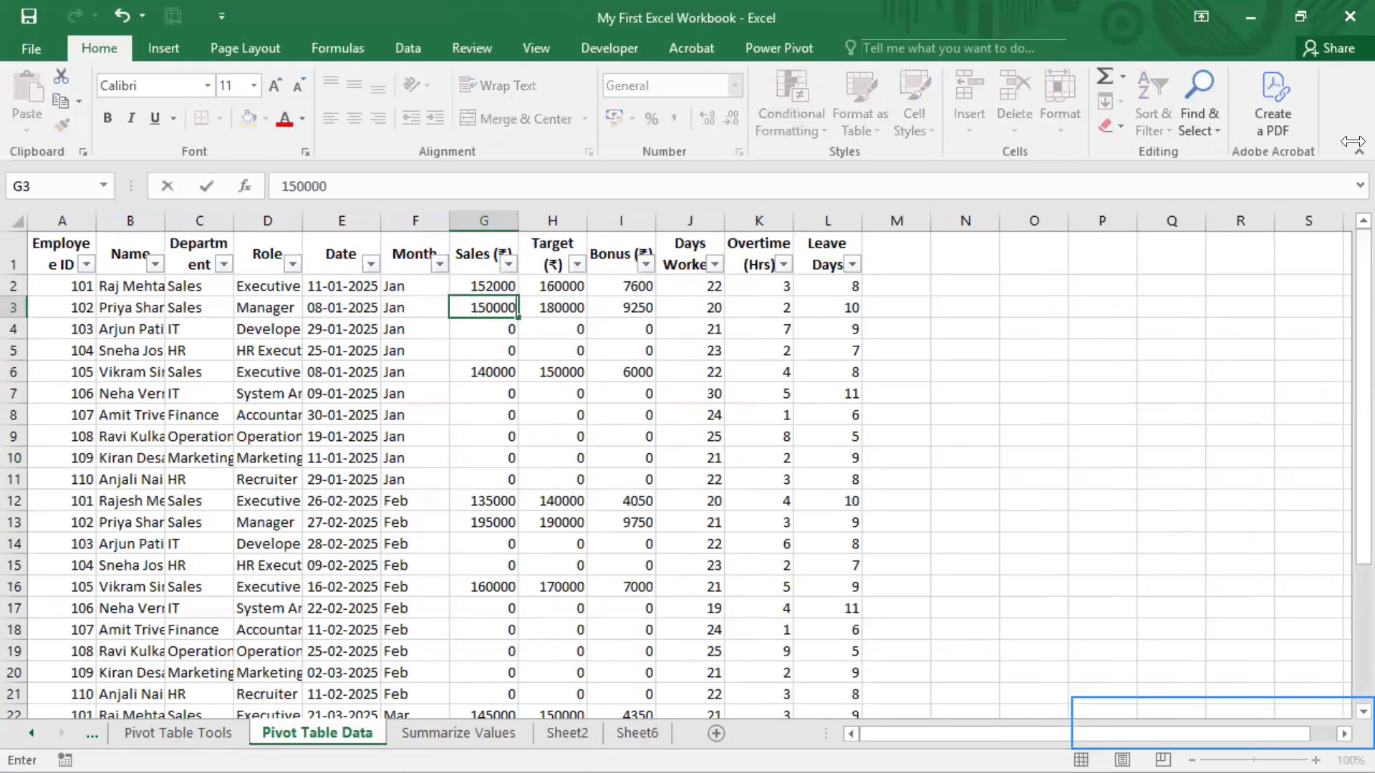
pyautogui.press('Return')
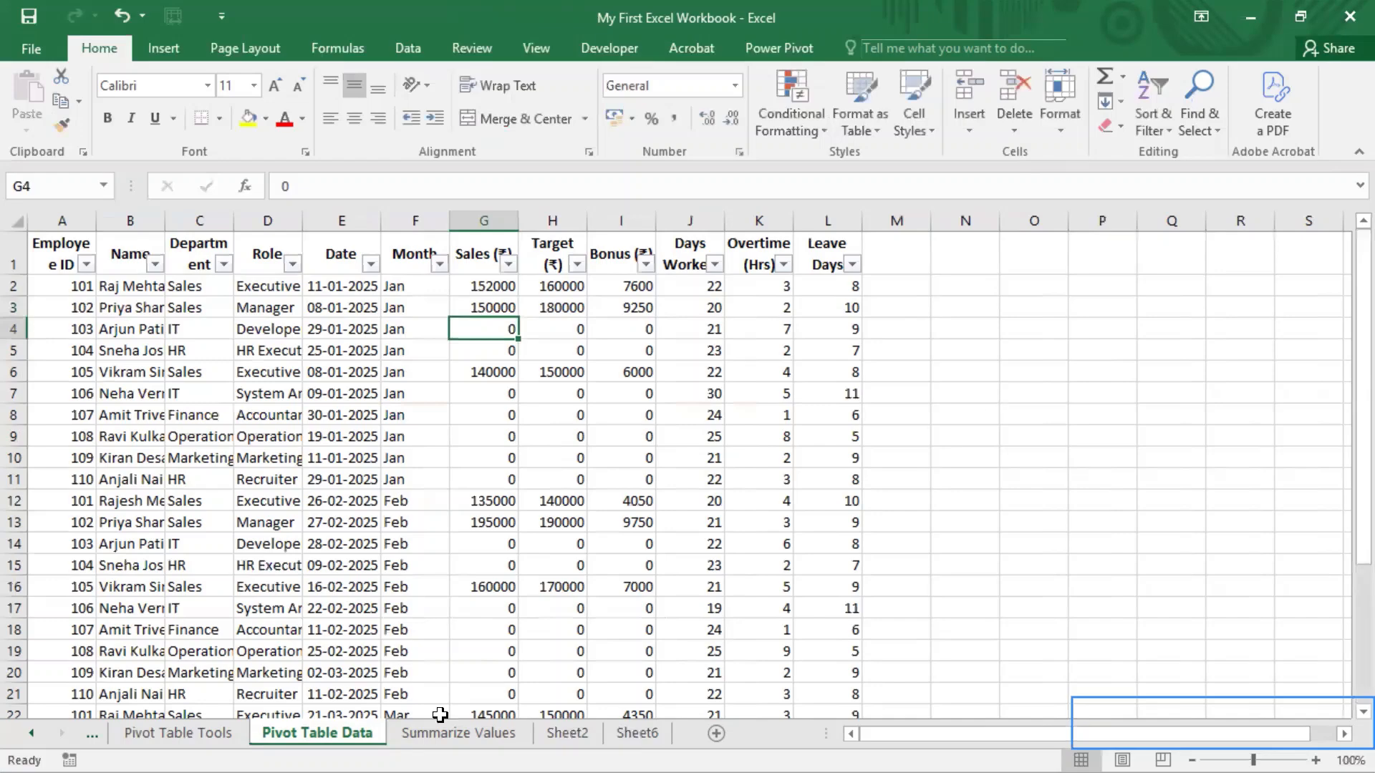
# Return to the Summarize Values sheet, turn on Defer Layout Update and try to update the Sum of Sales pivot table
pyautogui.click(177, 733)
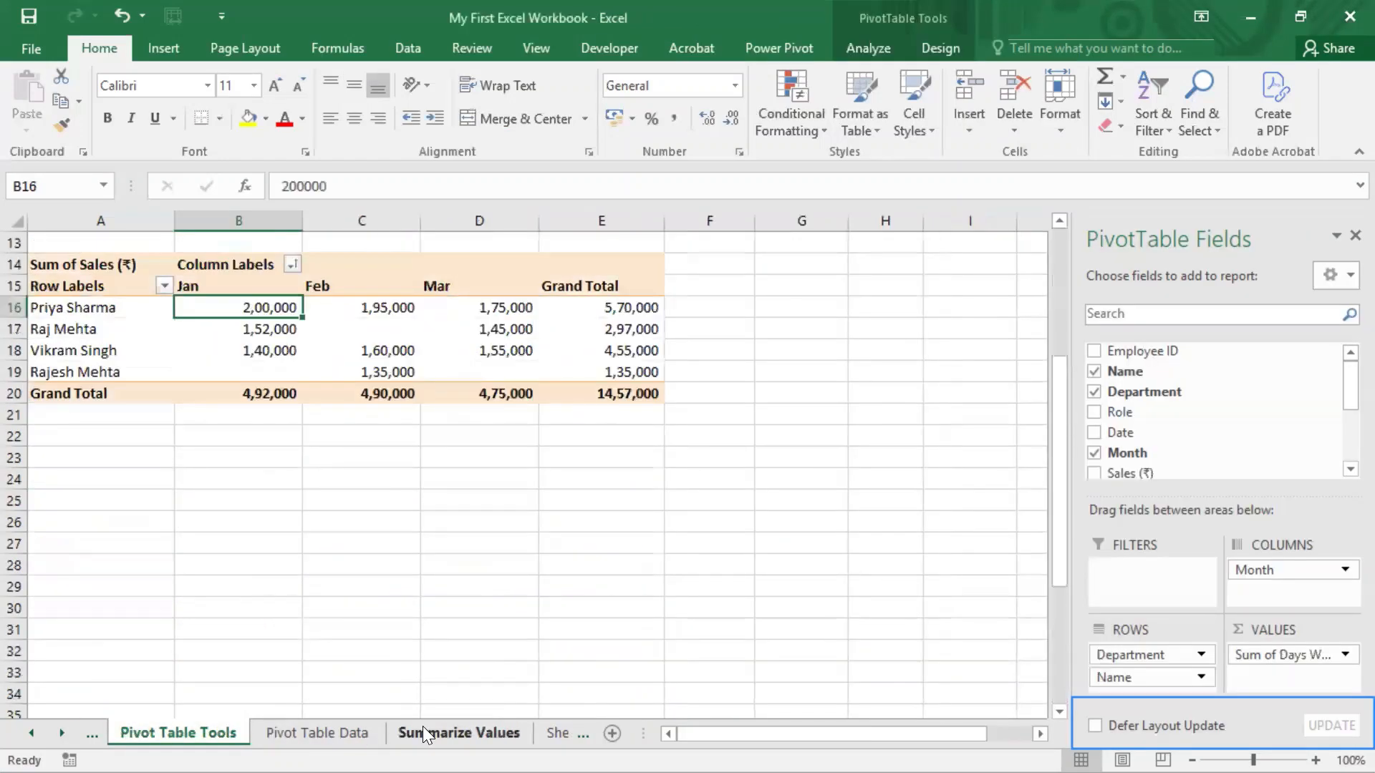
pyautogui.click(422, 731)
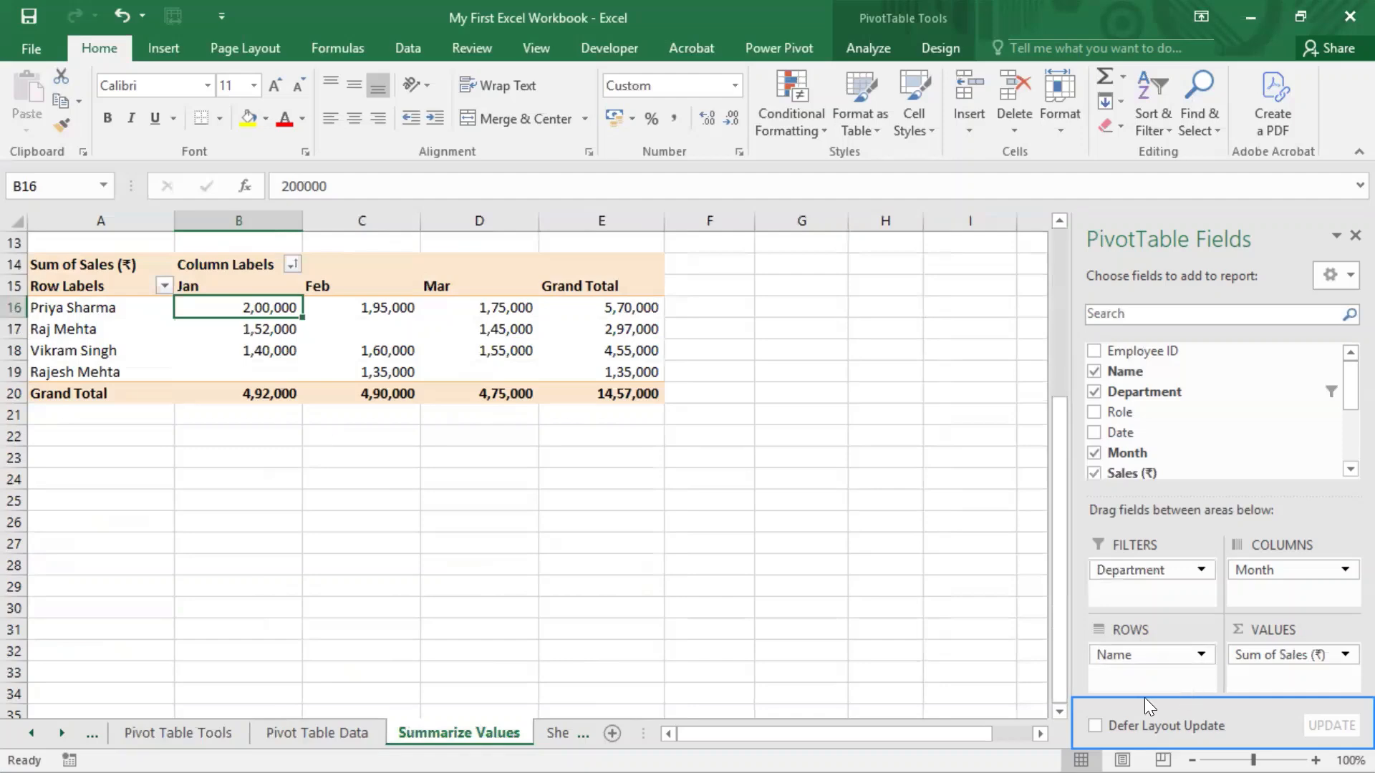
pyautogui.click(1090, 727)
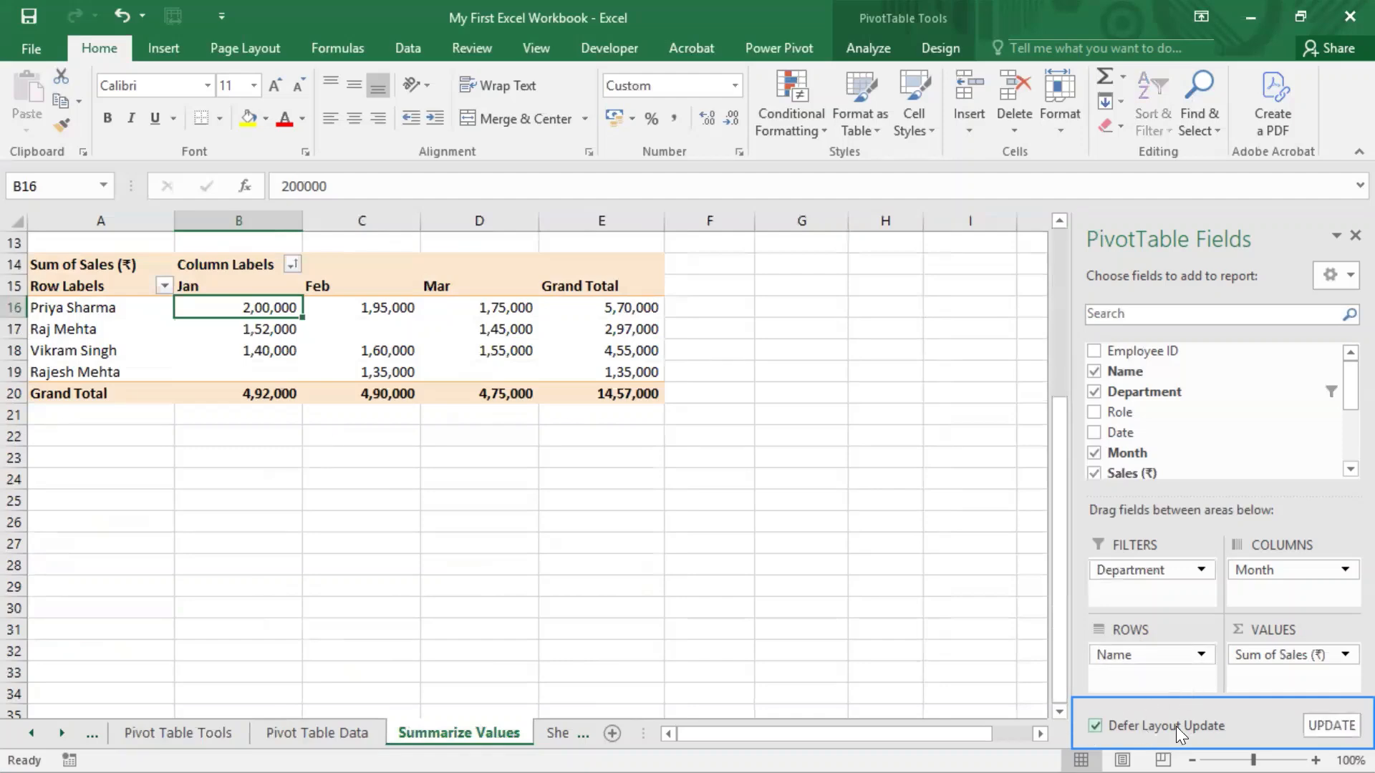
pyautogui.click(1306, 717)
pyautogui.click(937, 43)
pyautogui.click(859, 46)
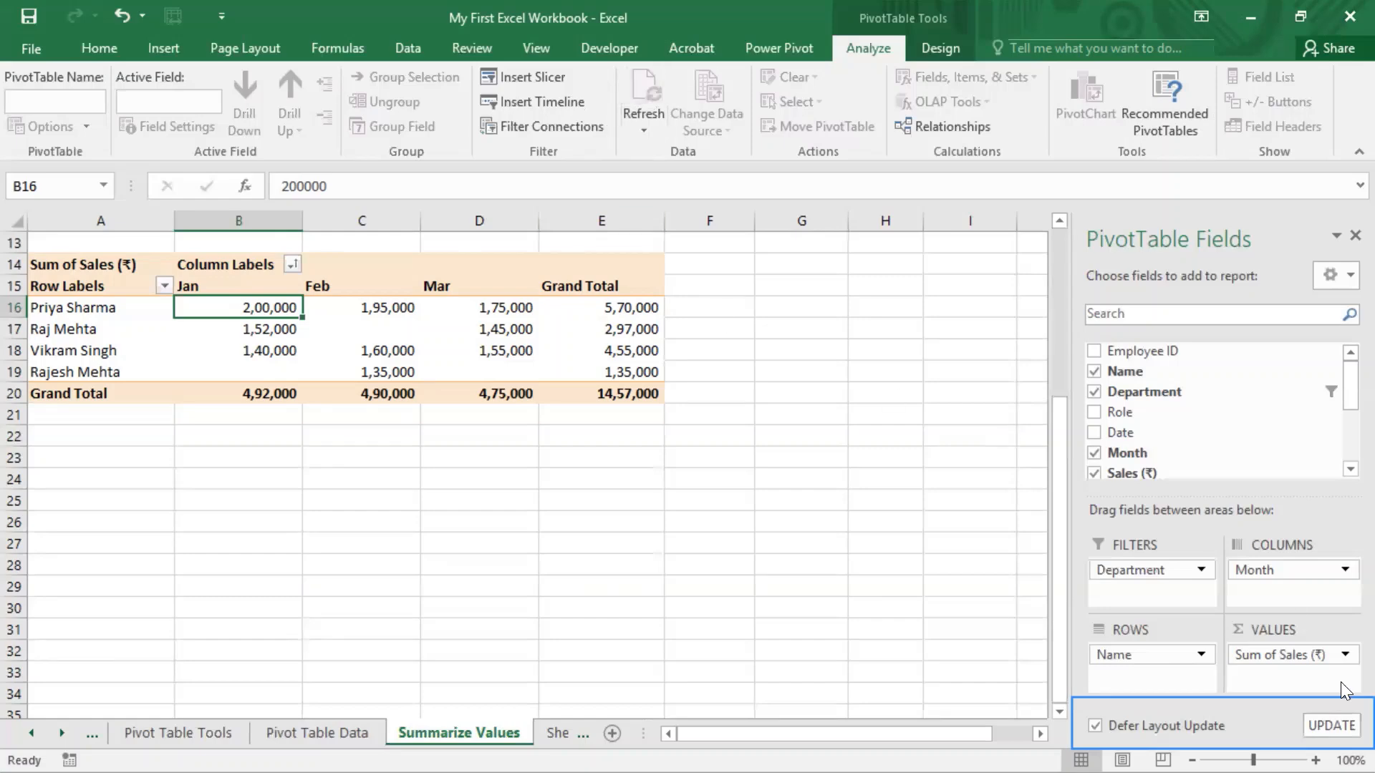
# Turn off Defer Layout Update and refresh the Sum of Sales pivot table from its source data
pyautogui.click(1095, 726)
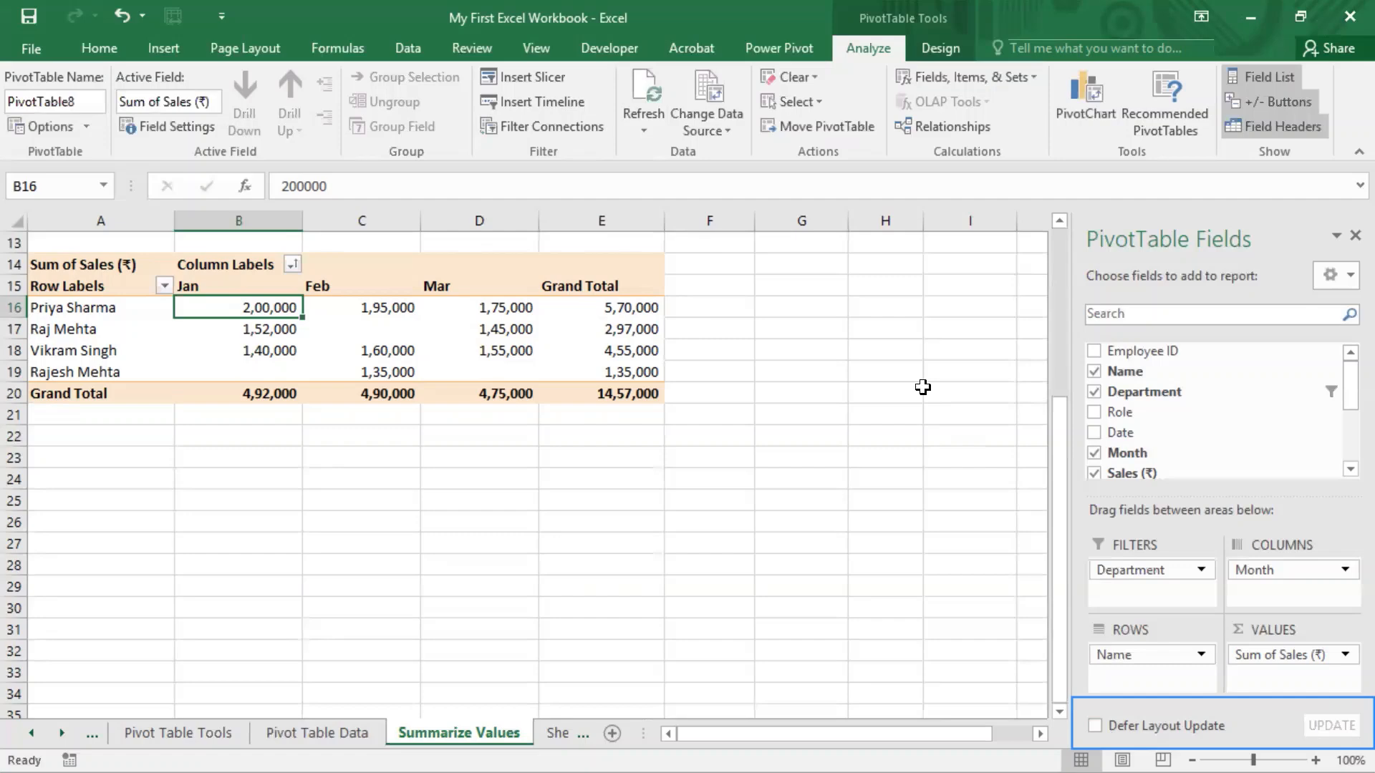
pyautogui.click(653, 80)
pyautogui.click(686, 2)
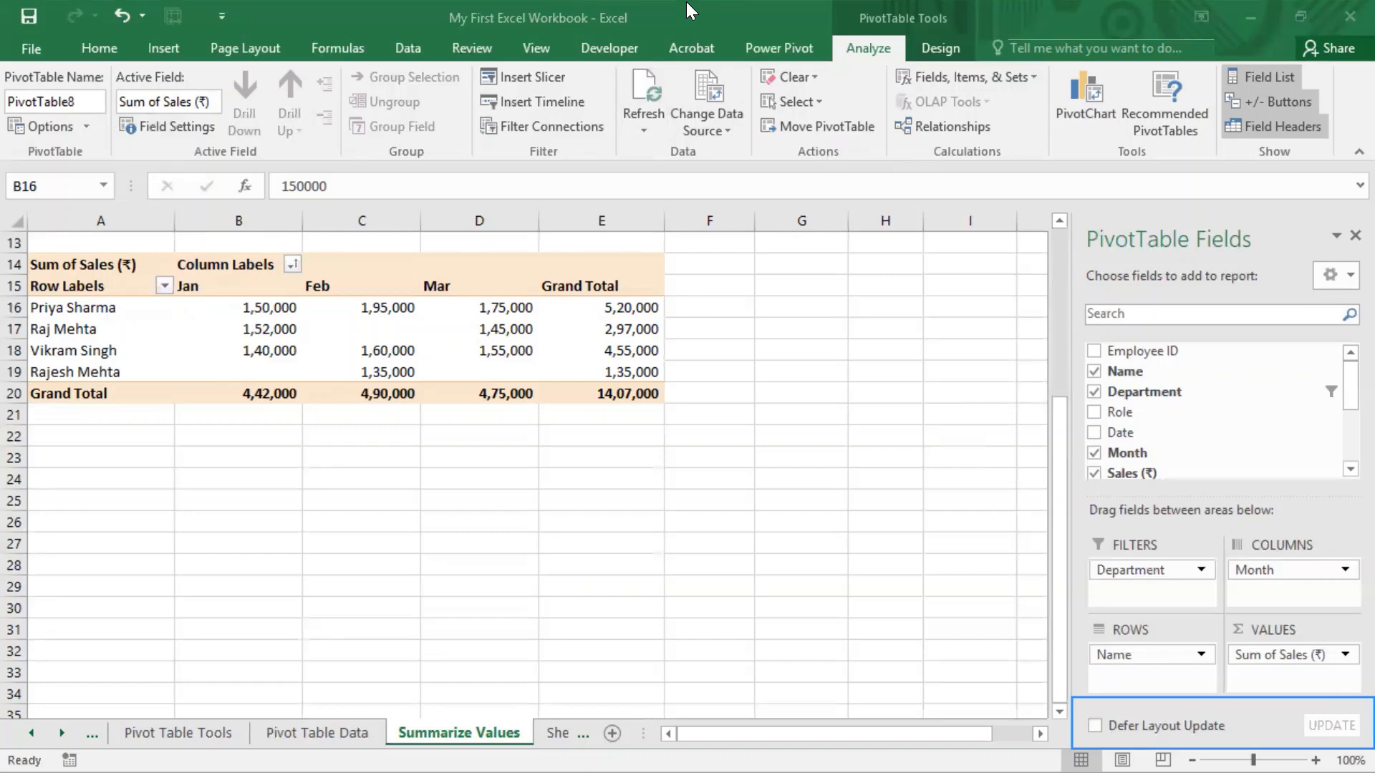
pyautogui.click(644, 129)
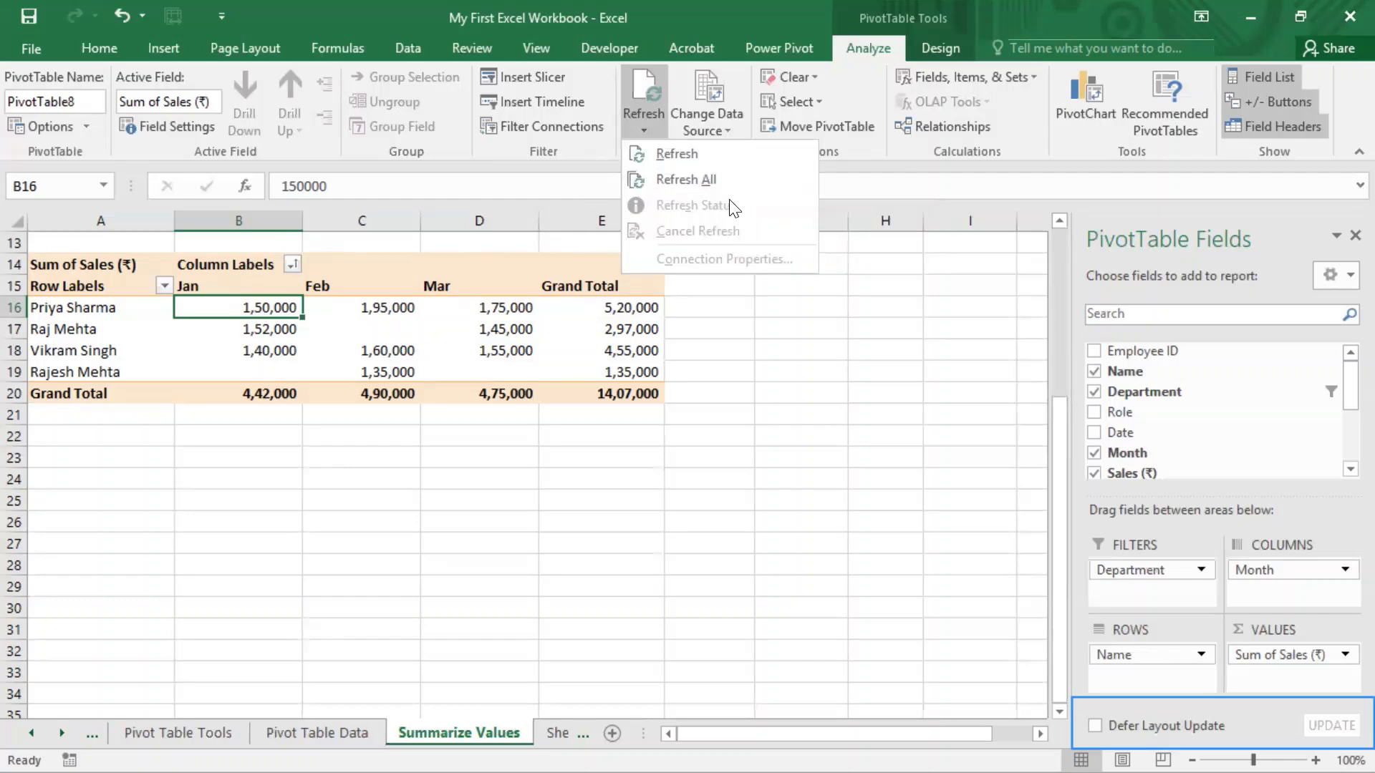
pyautogui.click(880, 393)
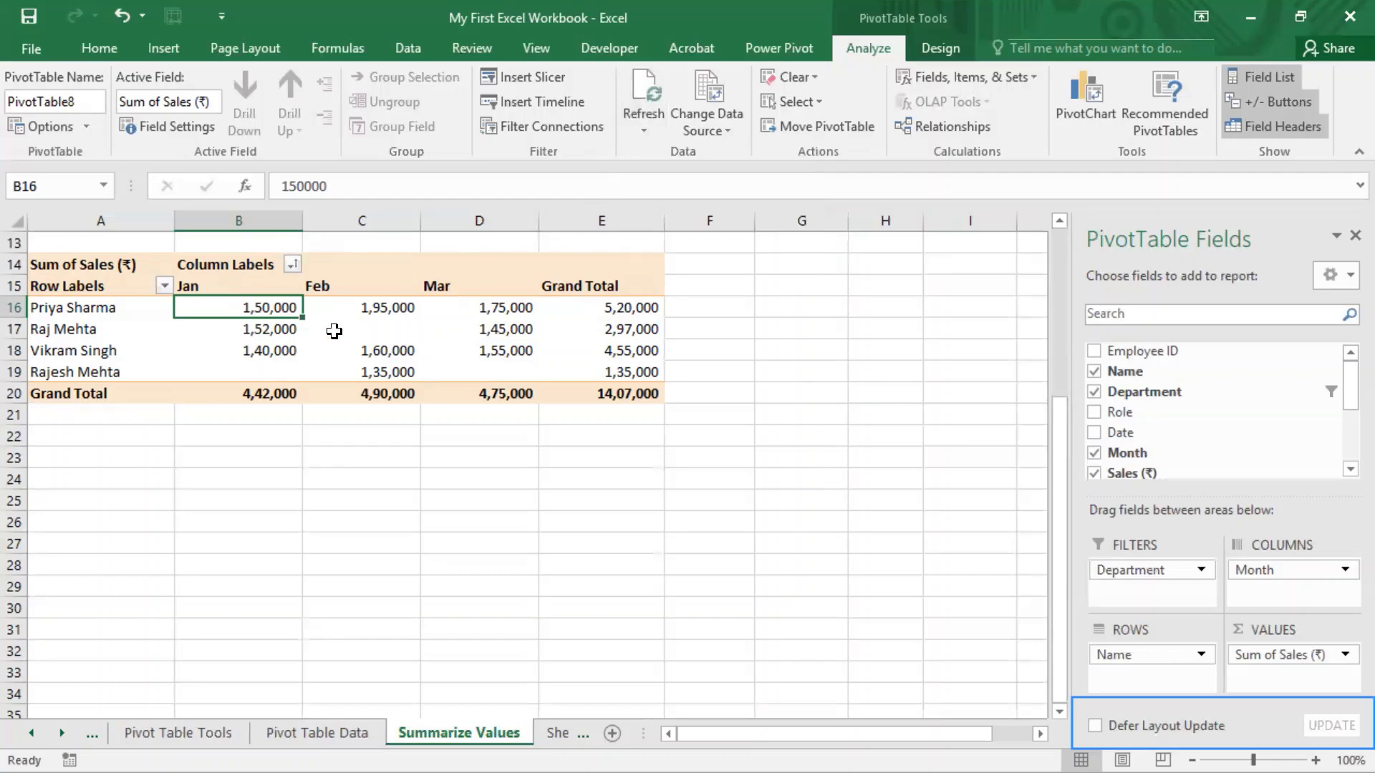
# Examine the refresh options available for the Sum of Sales pivot table
pyautogui.click(337, 333)
pyautogui.click(644, 130)
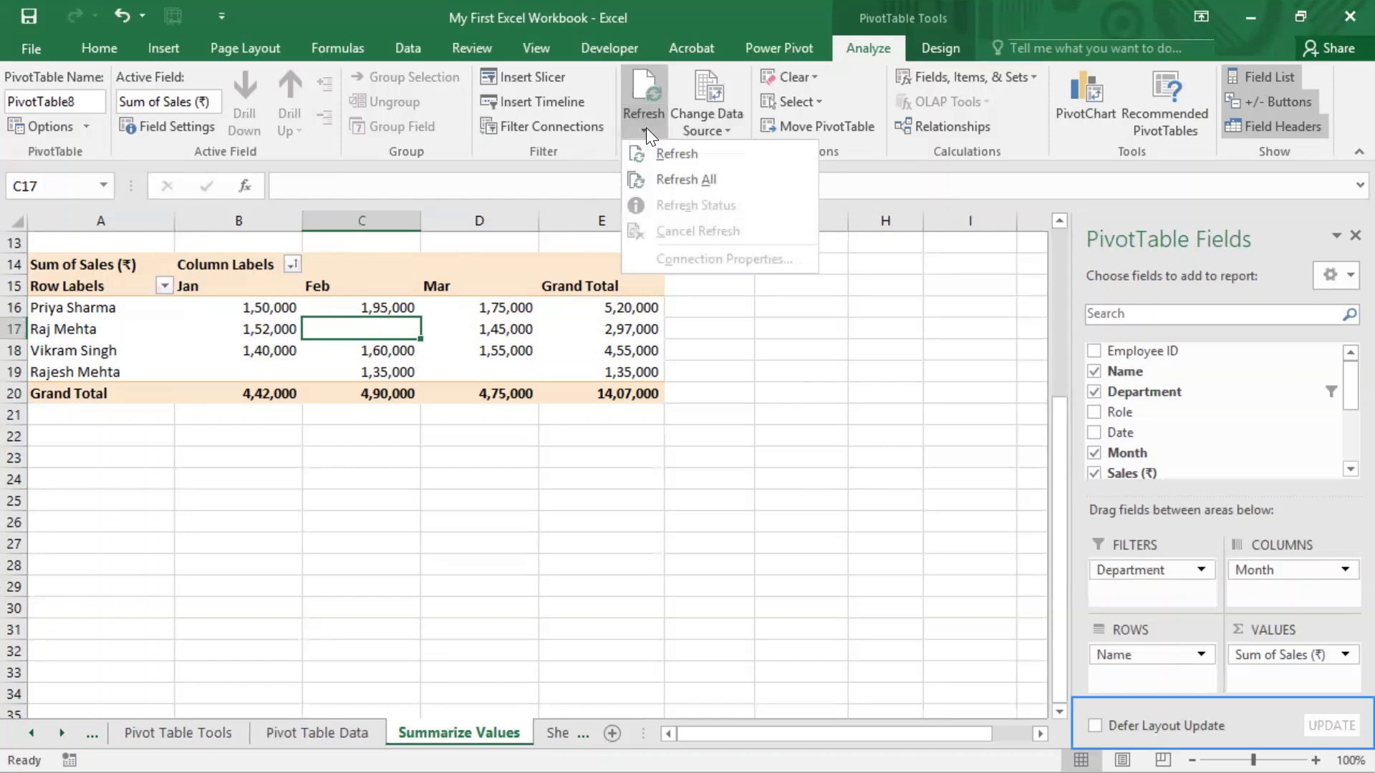
pyautogui.click(868, 317)
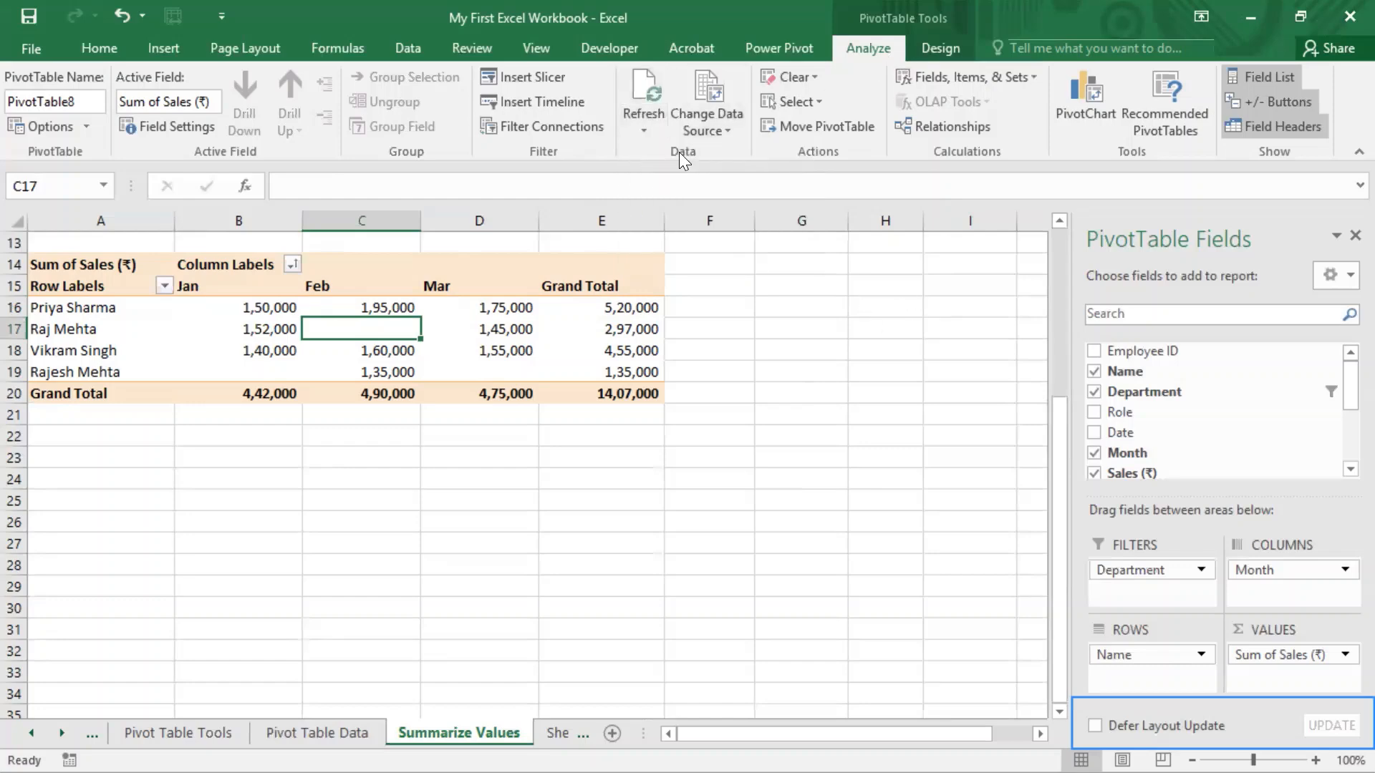
pyautogui.click(647, 130)
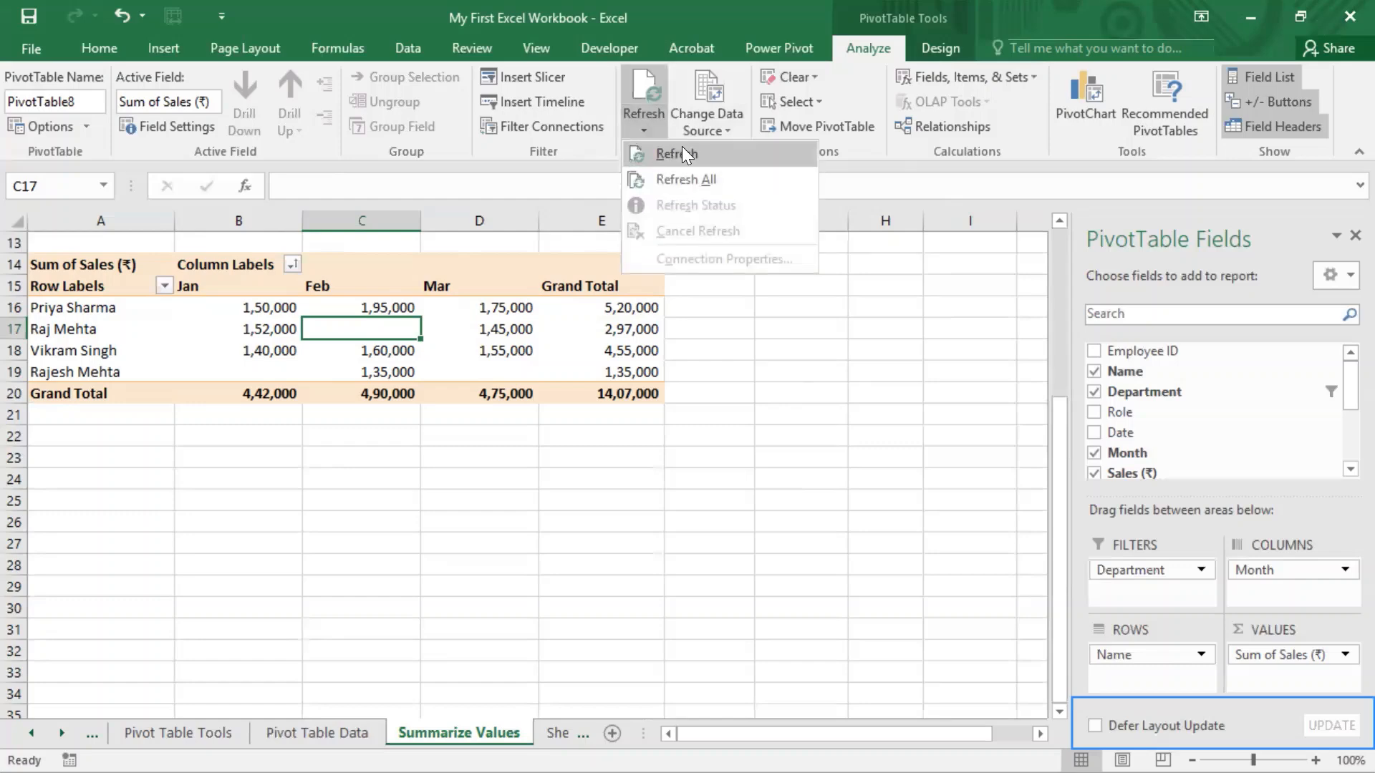
pyautogui.click(686, 1)
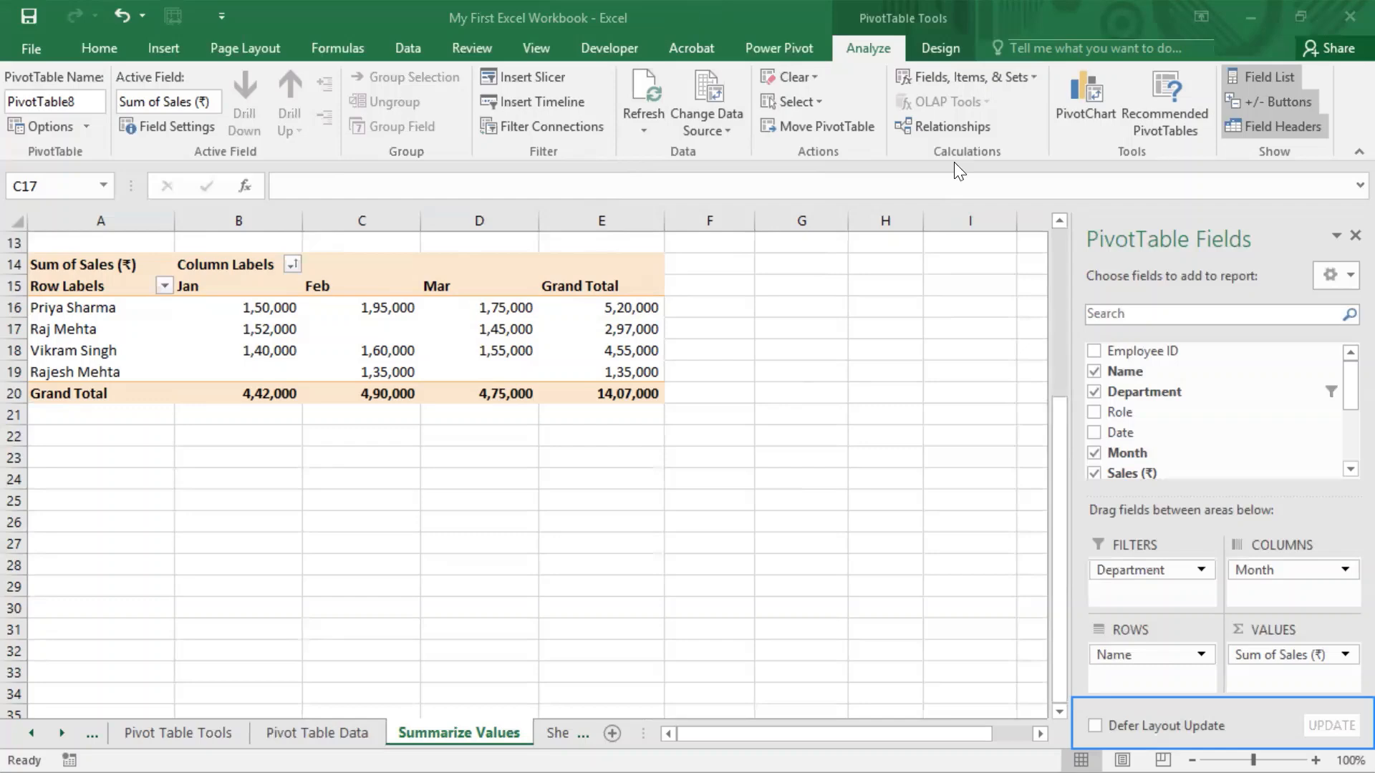
pyautogui.click(642, 131)
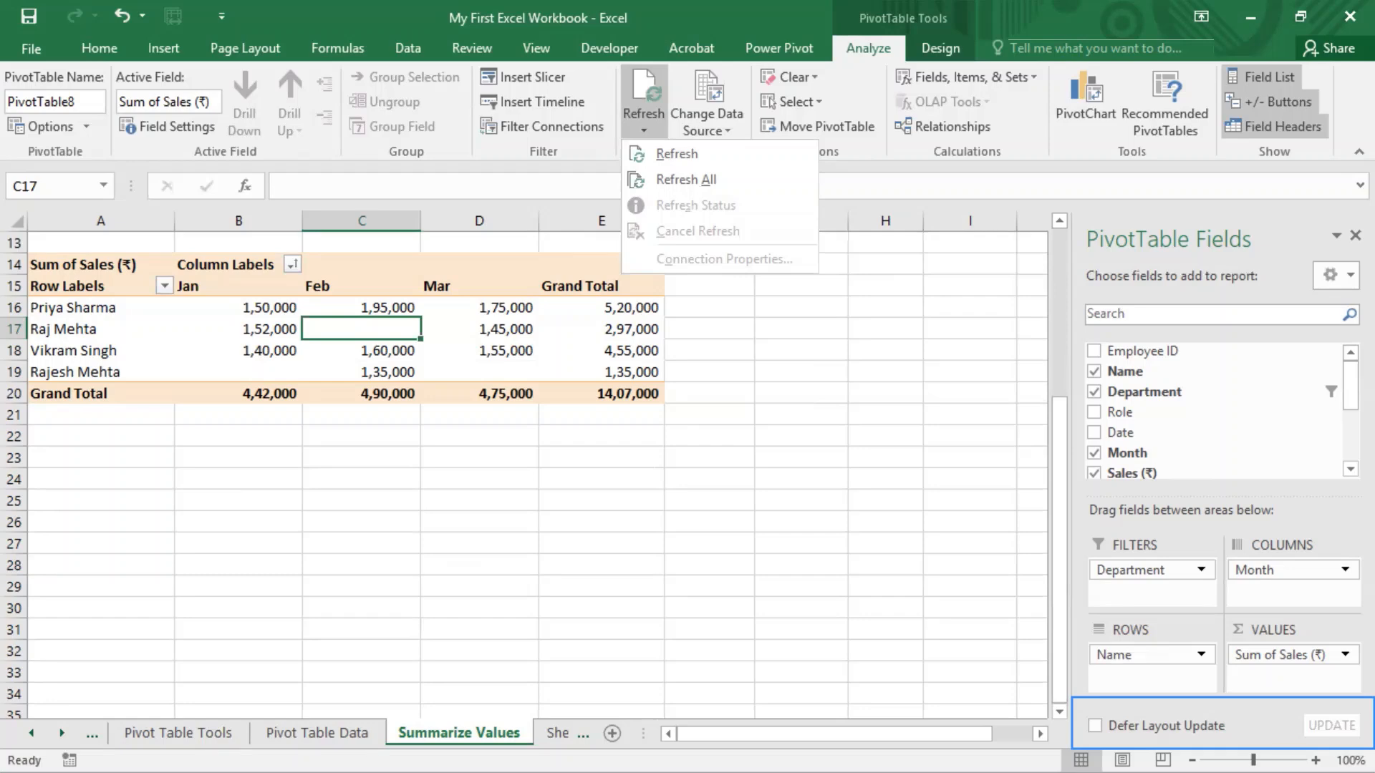
pyautogui.click(709, 329)
# Go to the Data Models sheet and view the refresh options for the Sum of Days Worked pivot table in columns A:B
pyautogui.click(558, 733)
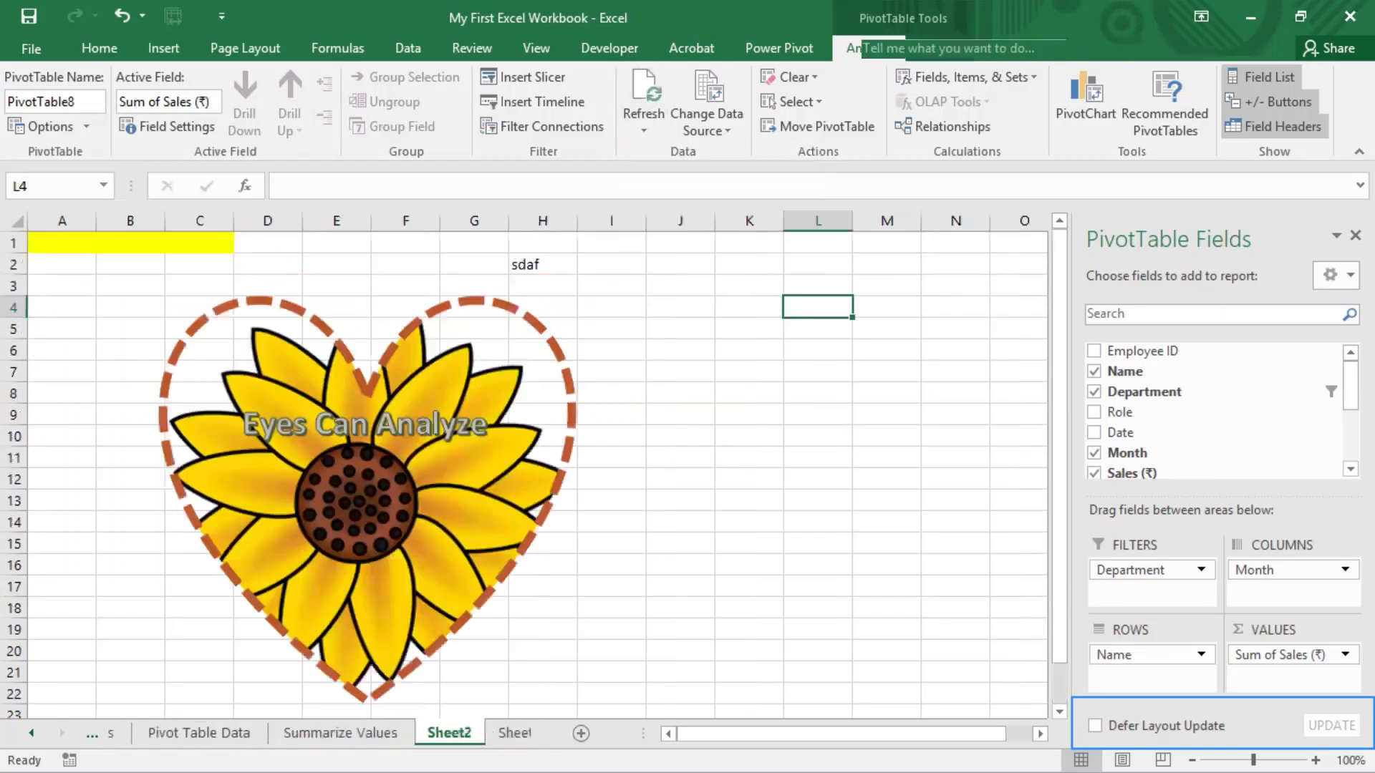
pyautogui.click(317, 733)
pyautogui.click(176, 733)
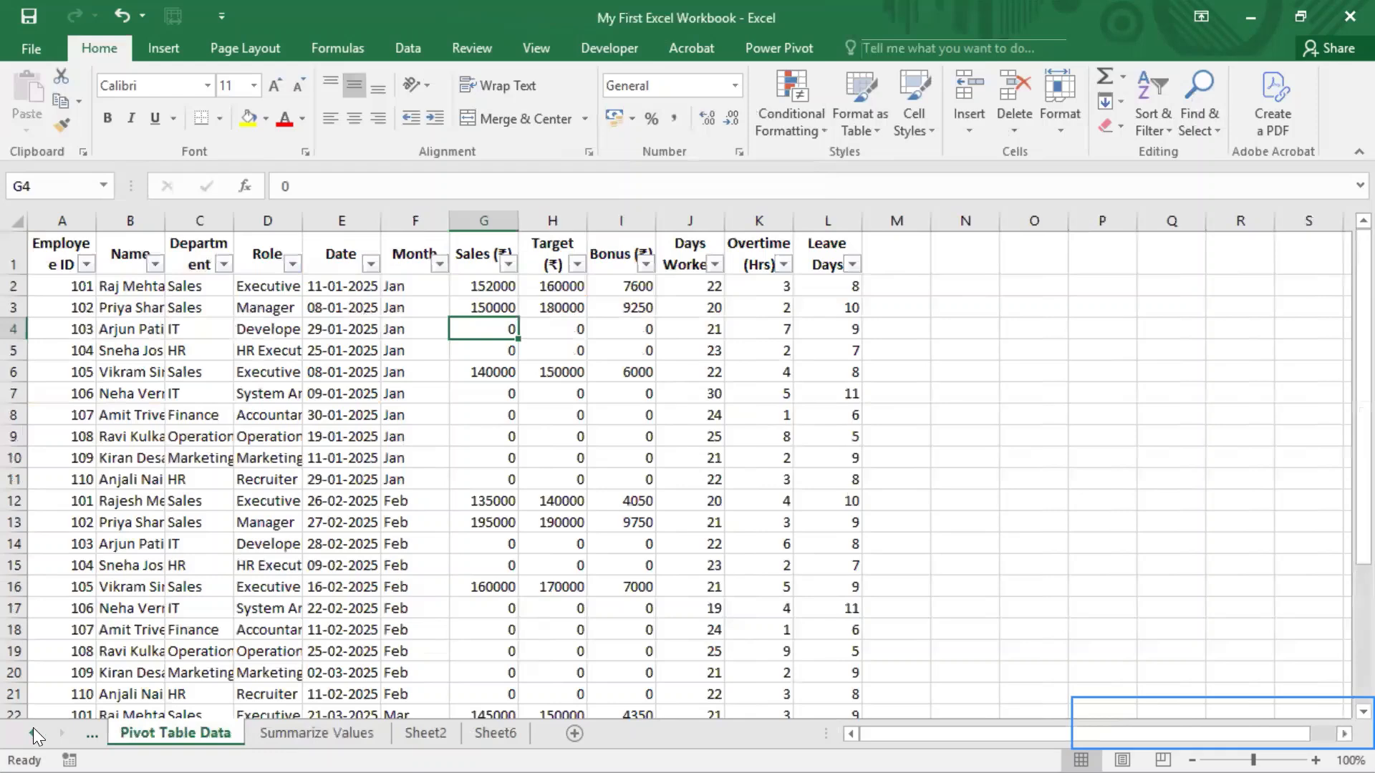
pyautogui.click(33, 733)
pyautogui.click(33, 734)
pyautogui.click(32, 734)
pyautogui.click(231, 734)
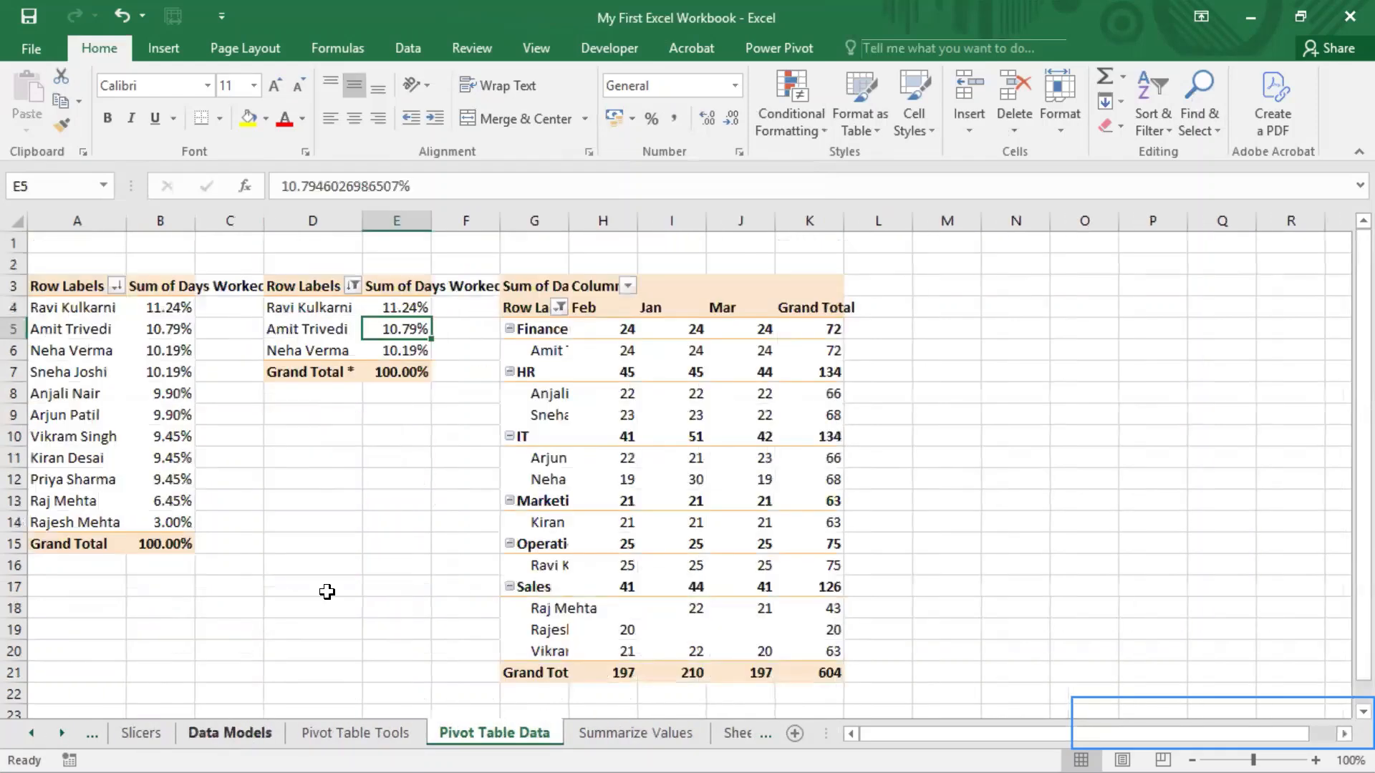
pyautogui.click(148, 419)
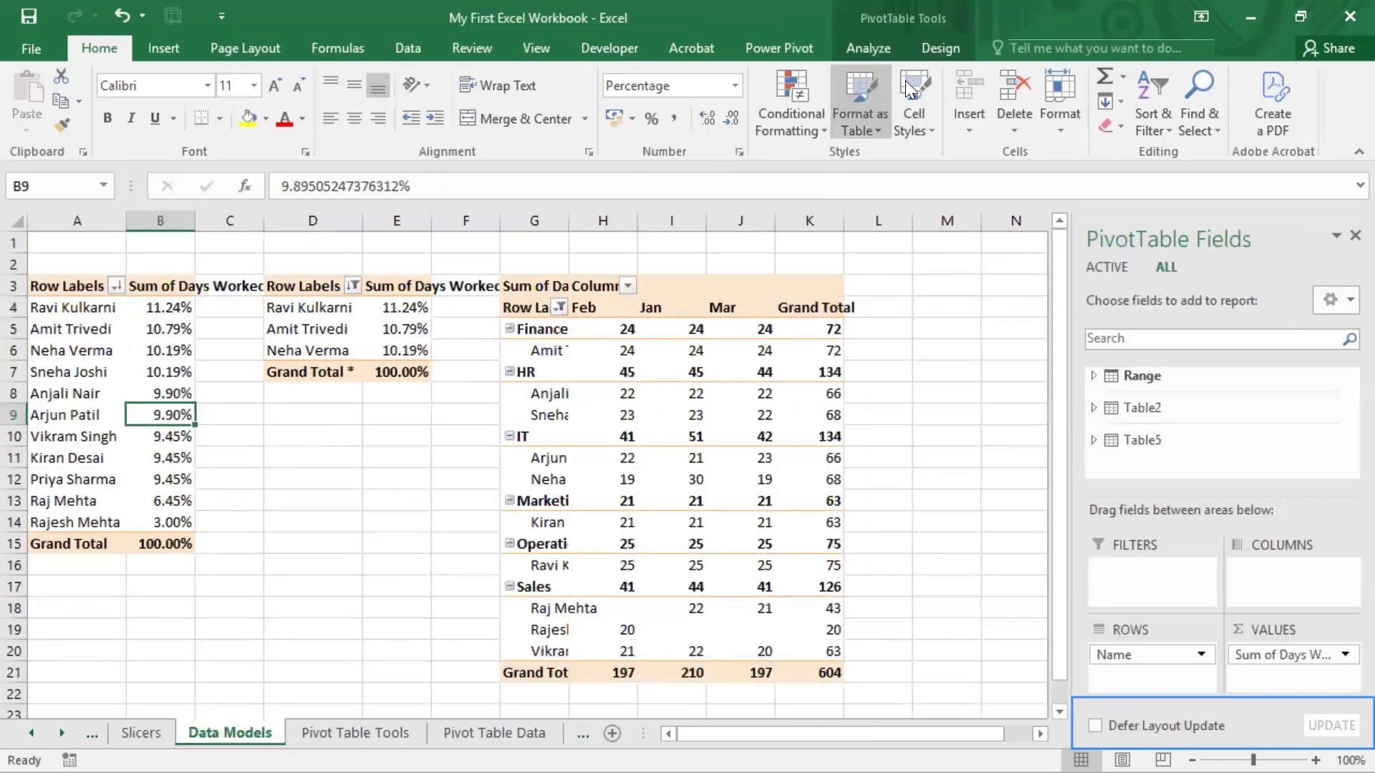
pyautogui.click(878, 47)
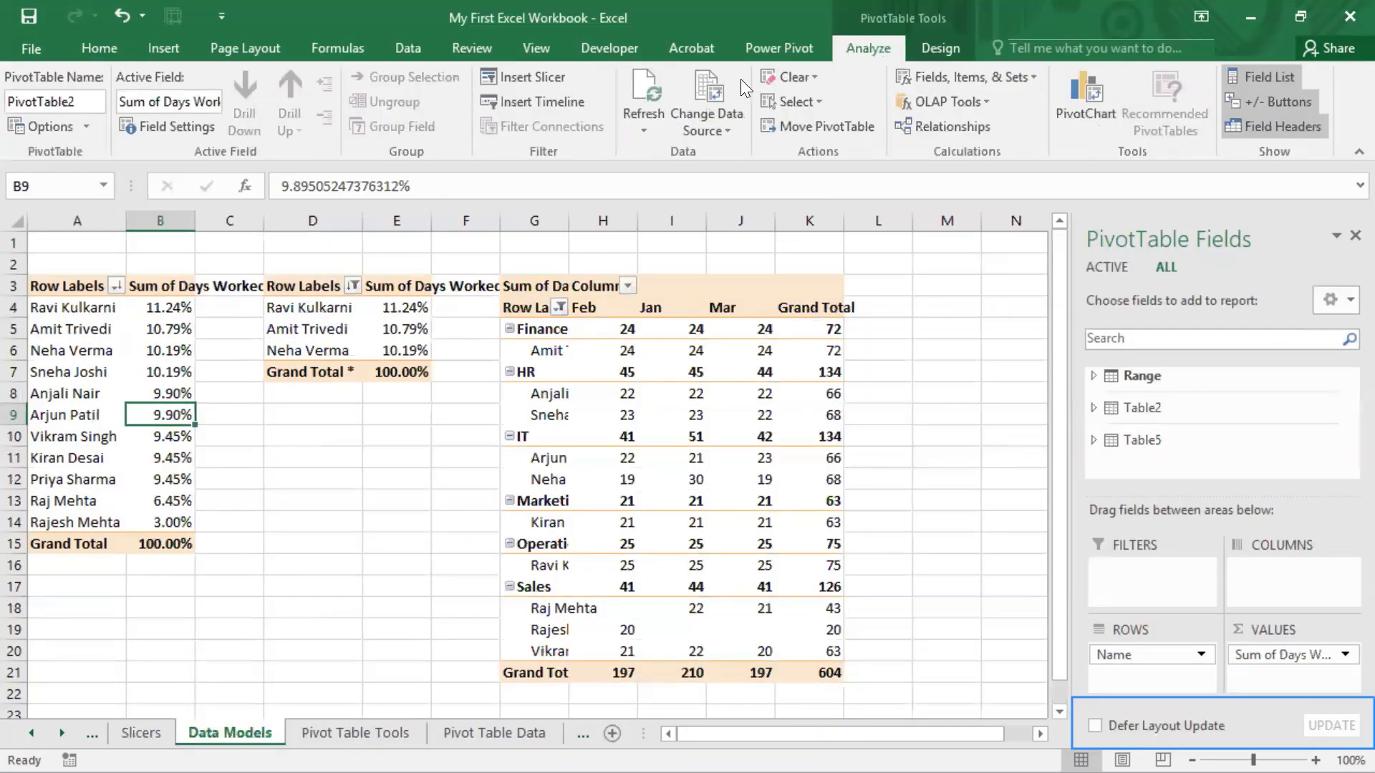
pyautogui.click(652, 127)
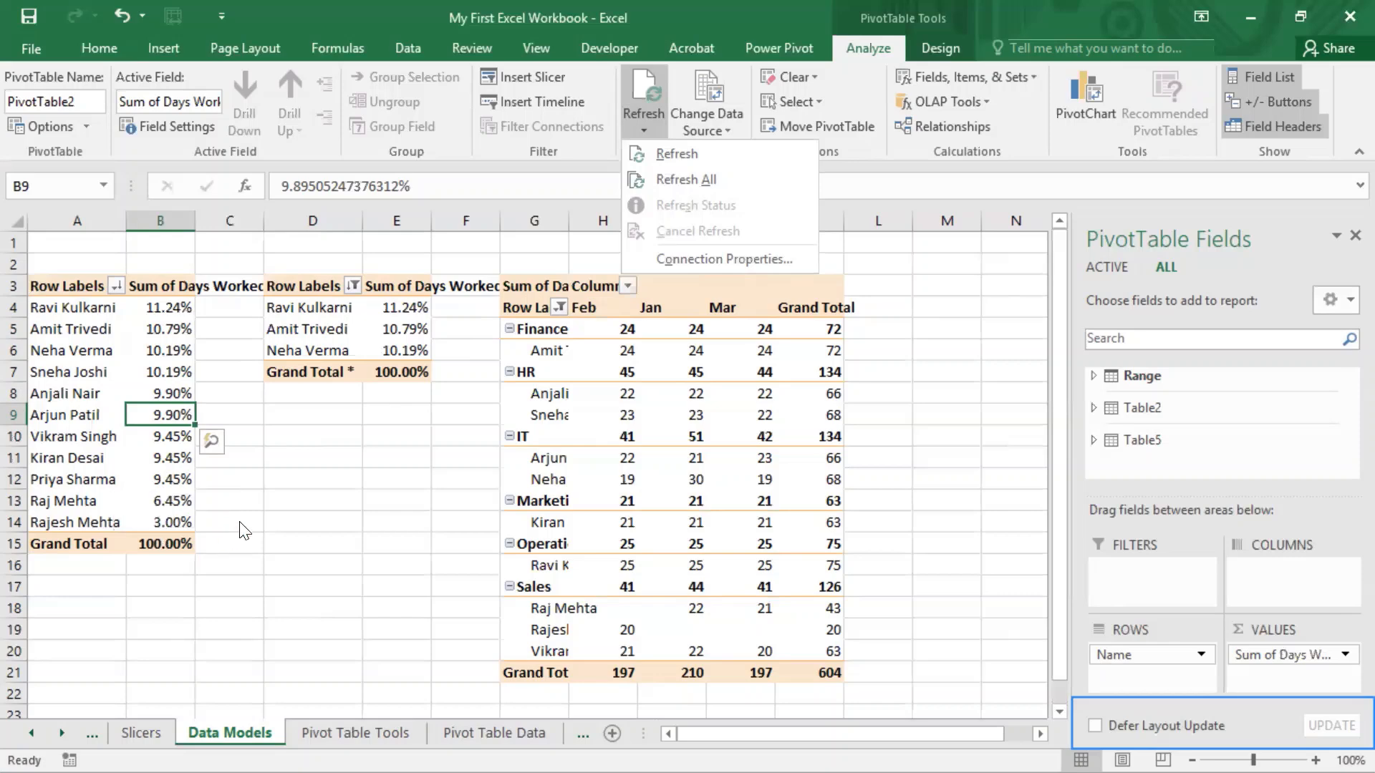
pyautogui.click(272, 509)
pyautogui.click(124, 447)
pyautogui.click(158, 412)
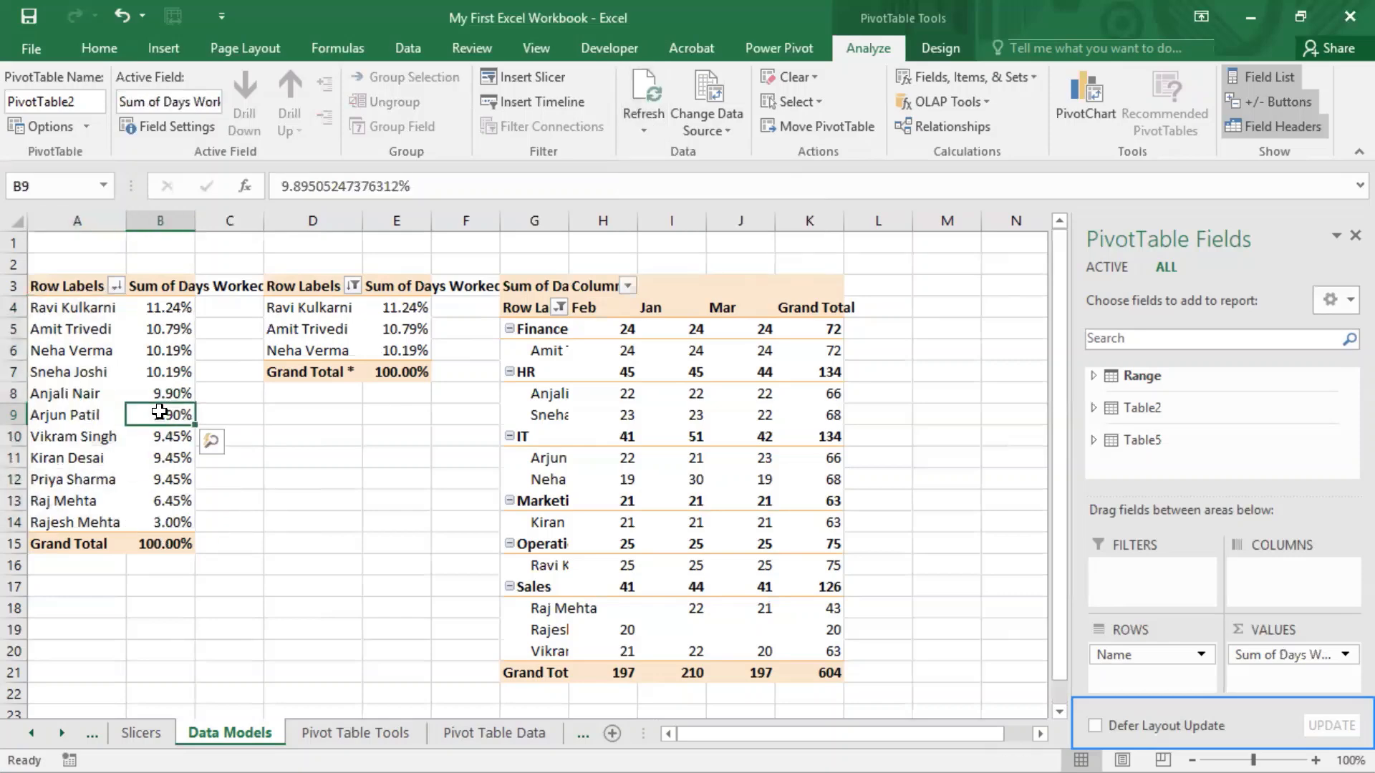
# Try Refresh every 60 minutes and Refresh data when opening the file in the Data Models pivot's connection properties, without saving them
pyautogui.click(646, 128)
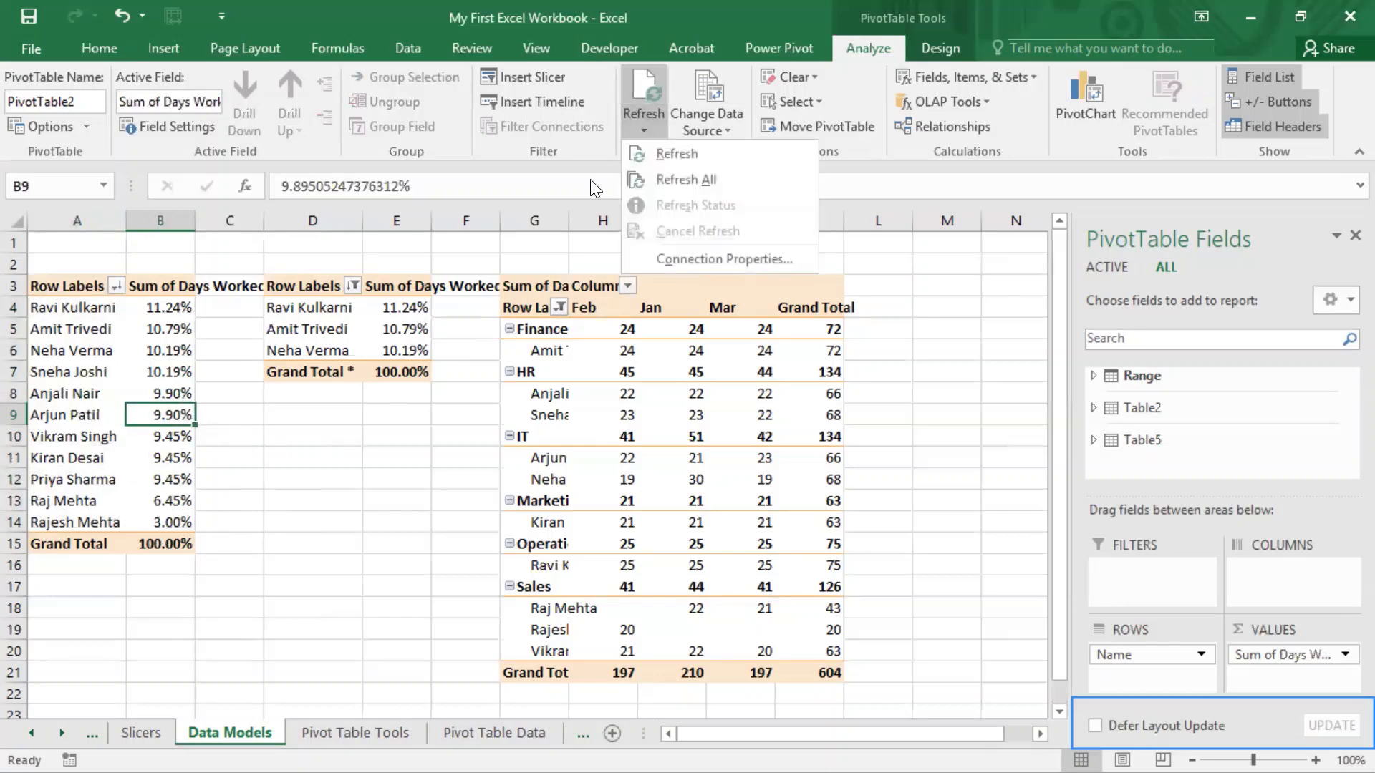
pyautogui.click(697, 257)
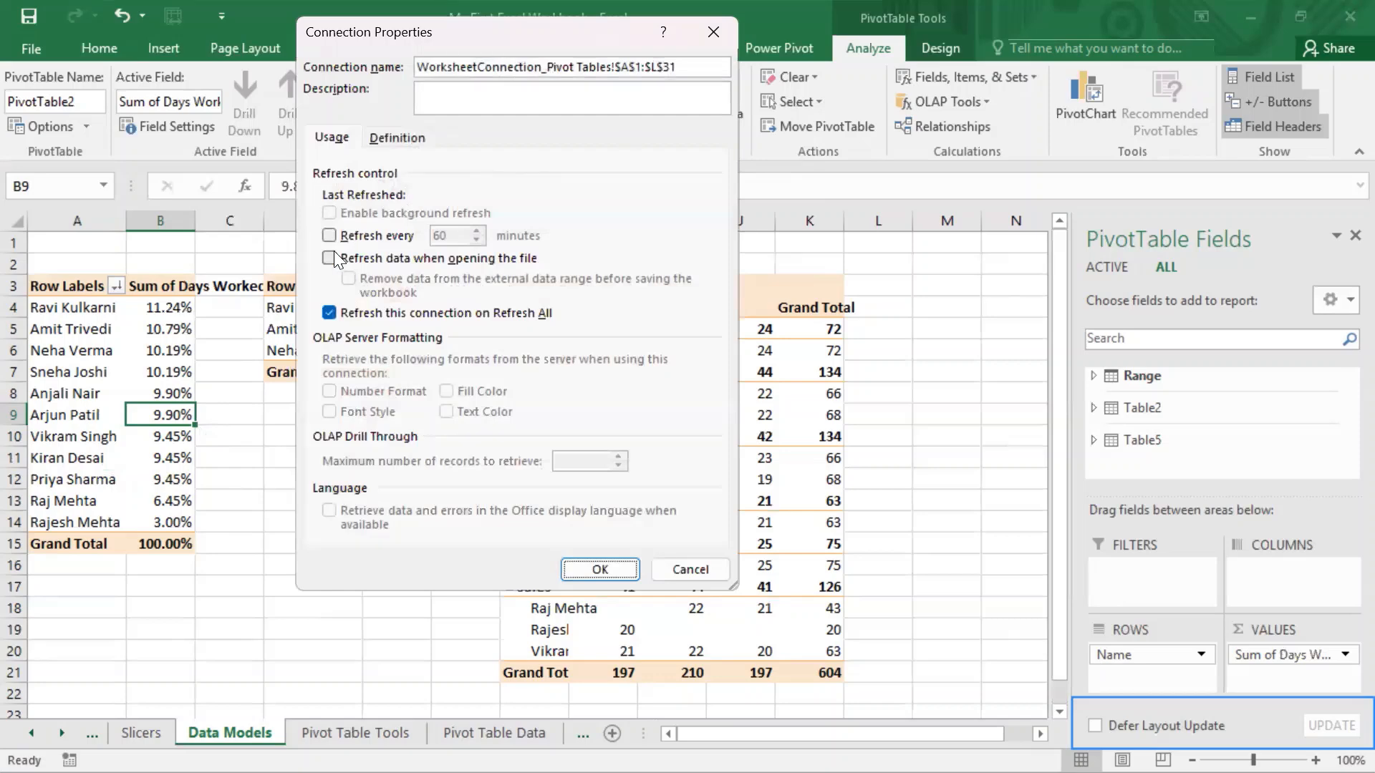
pyautogui.click(335, 229)
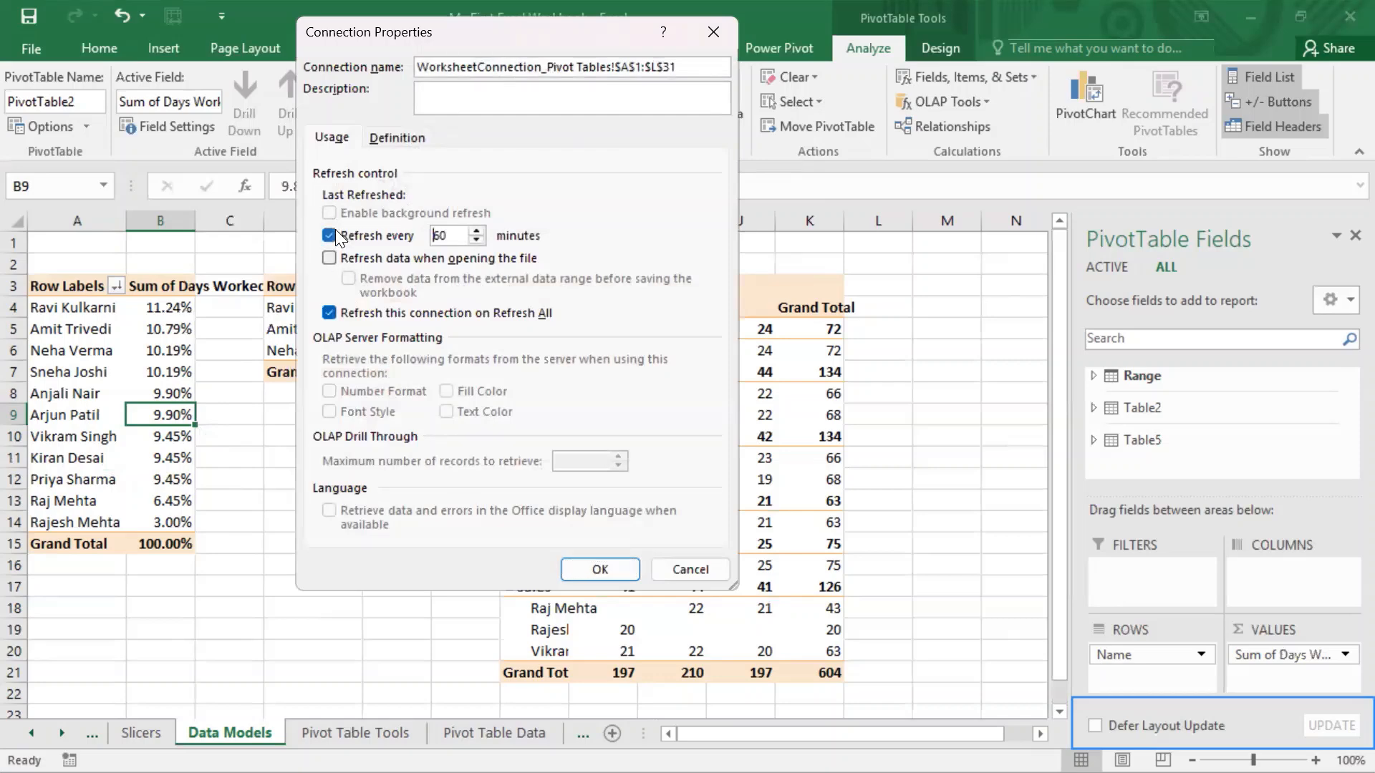
pyautogui.click(335, 229)
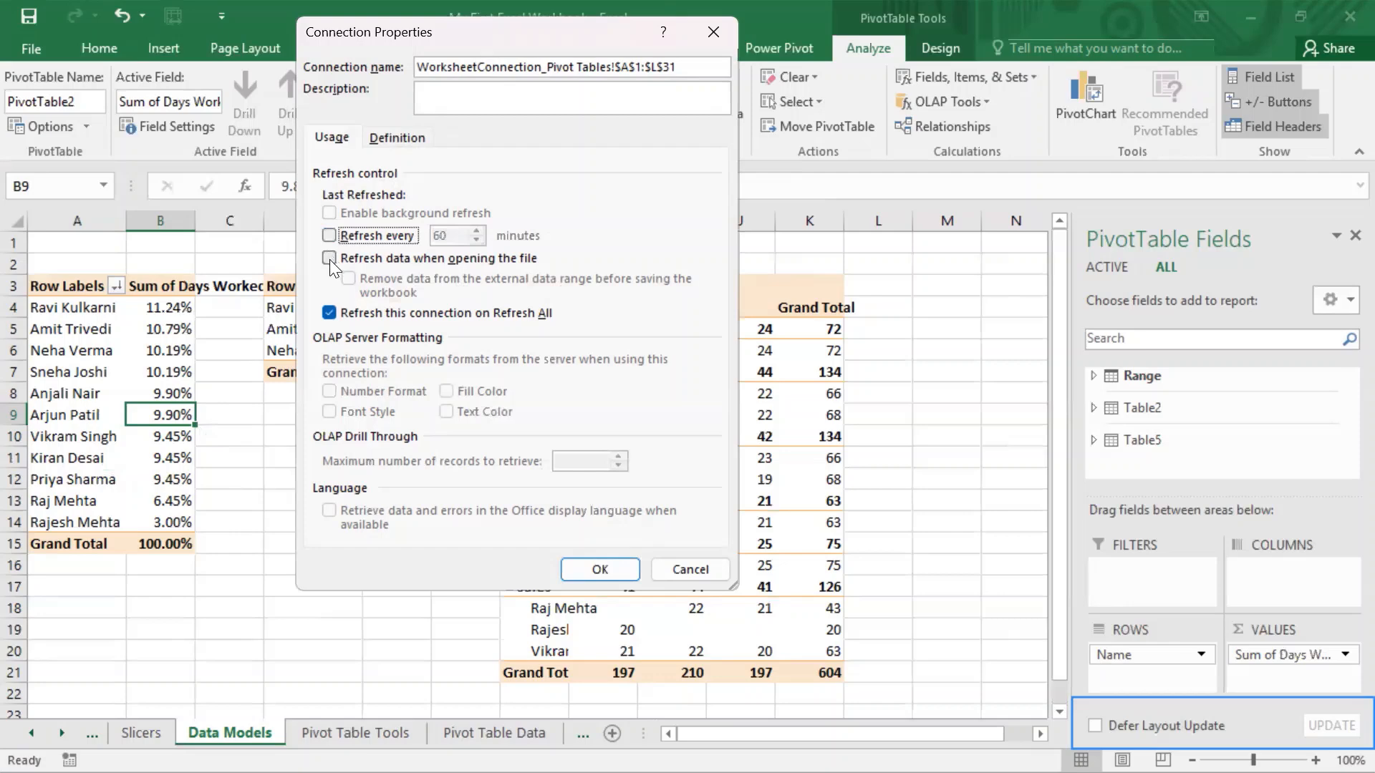
pyautogui.click(330, 259)
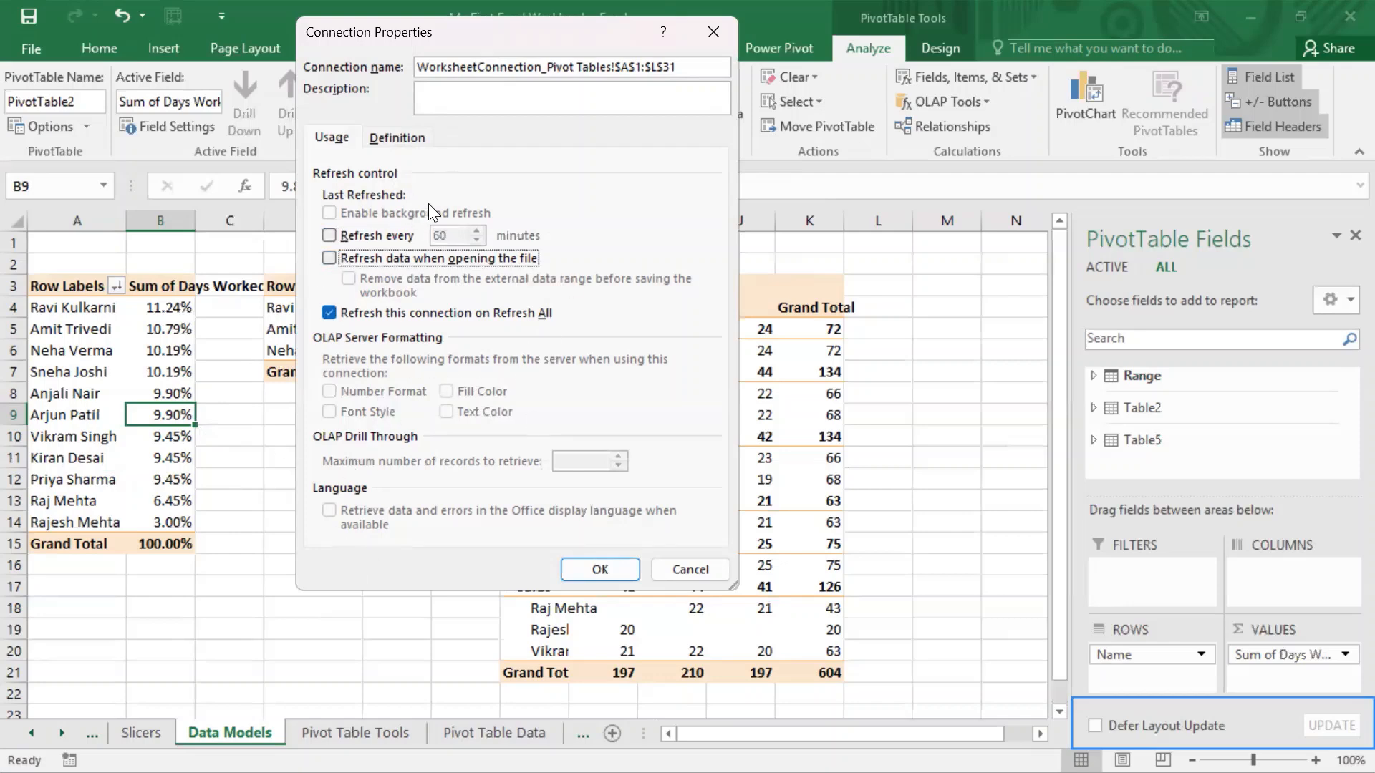
pyautogui.click(691, 568)
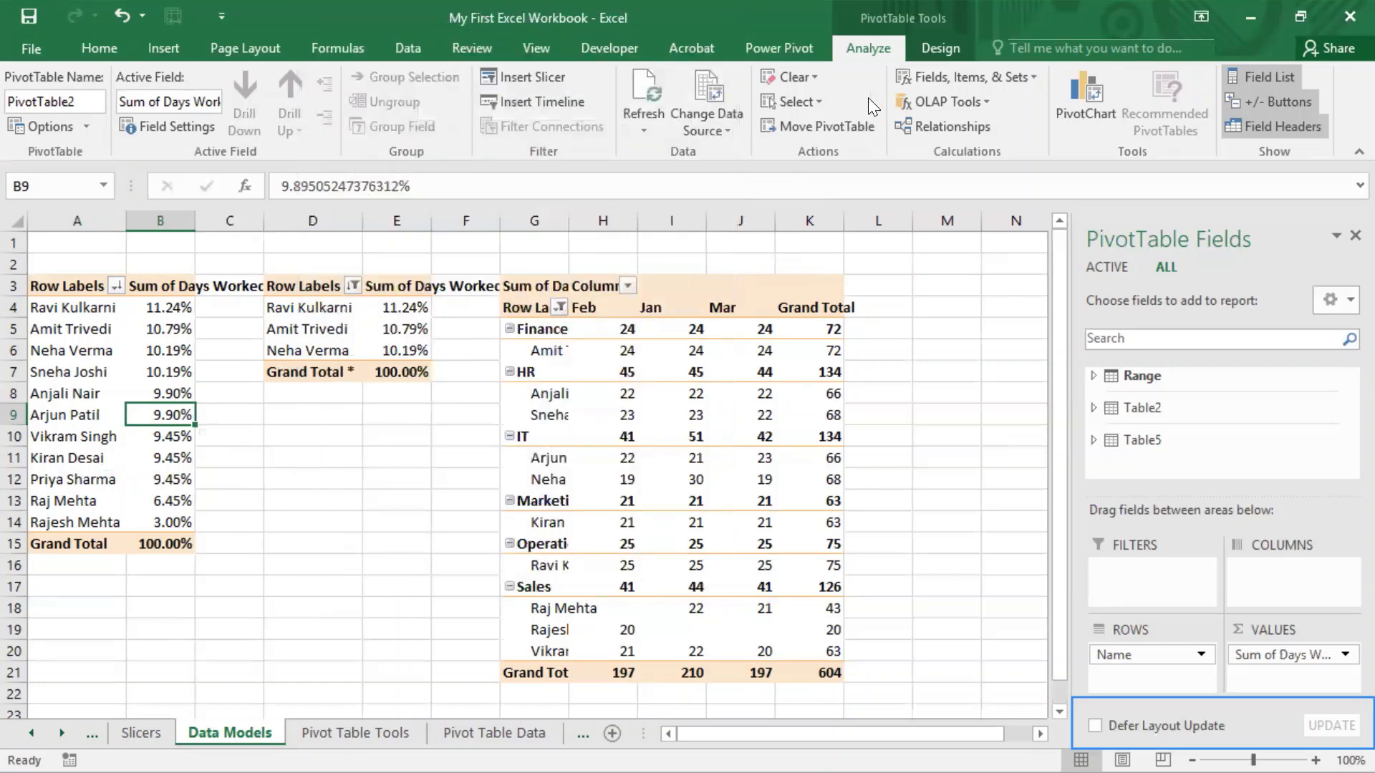
pyautogui.click(645, 131)
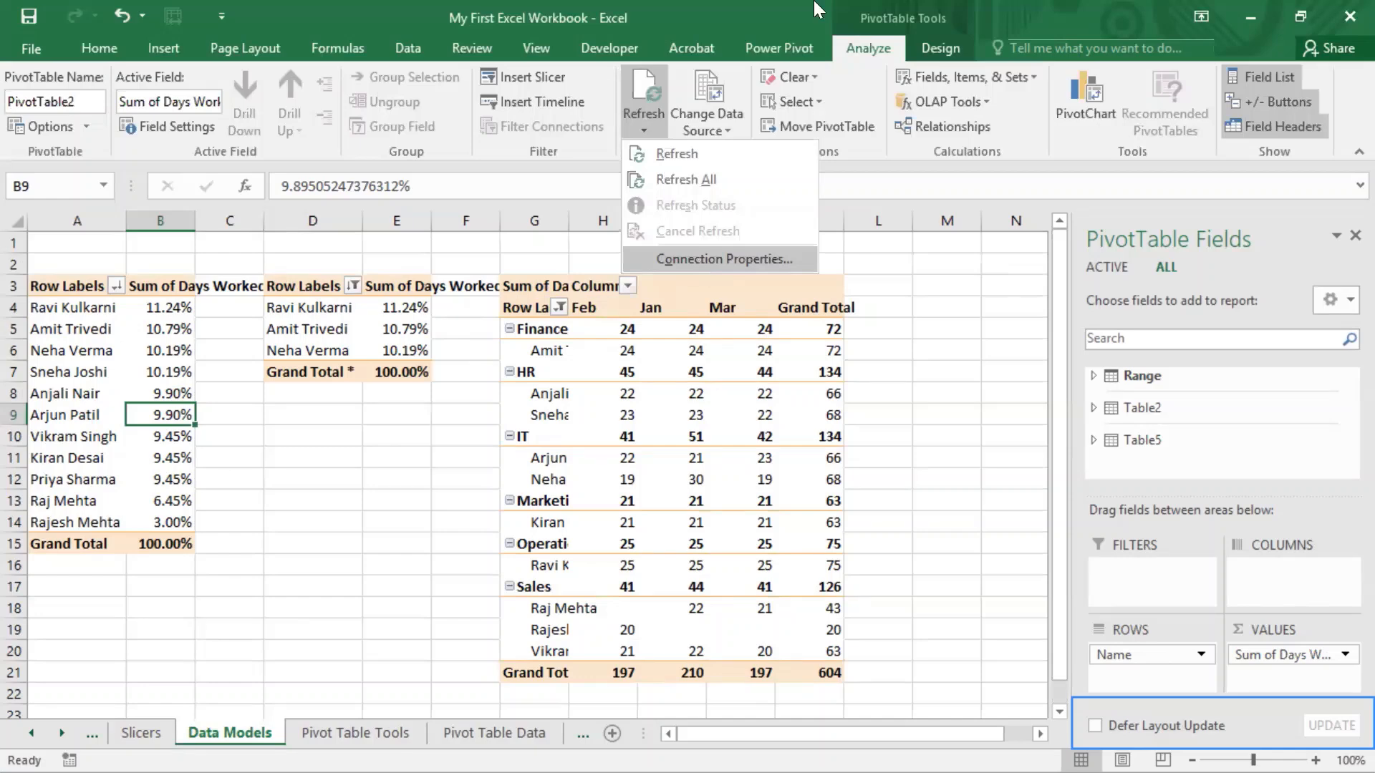
pyautogui.click(697, 259)
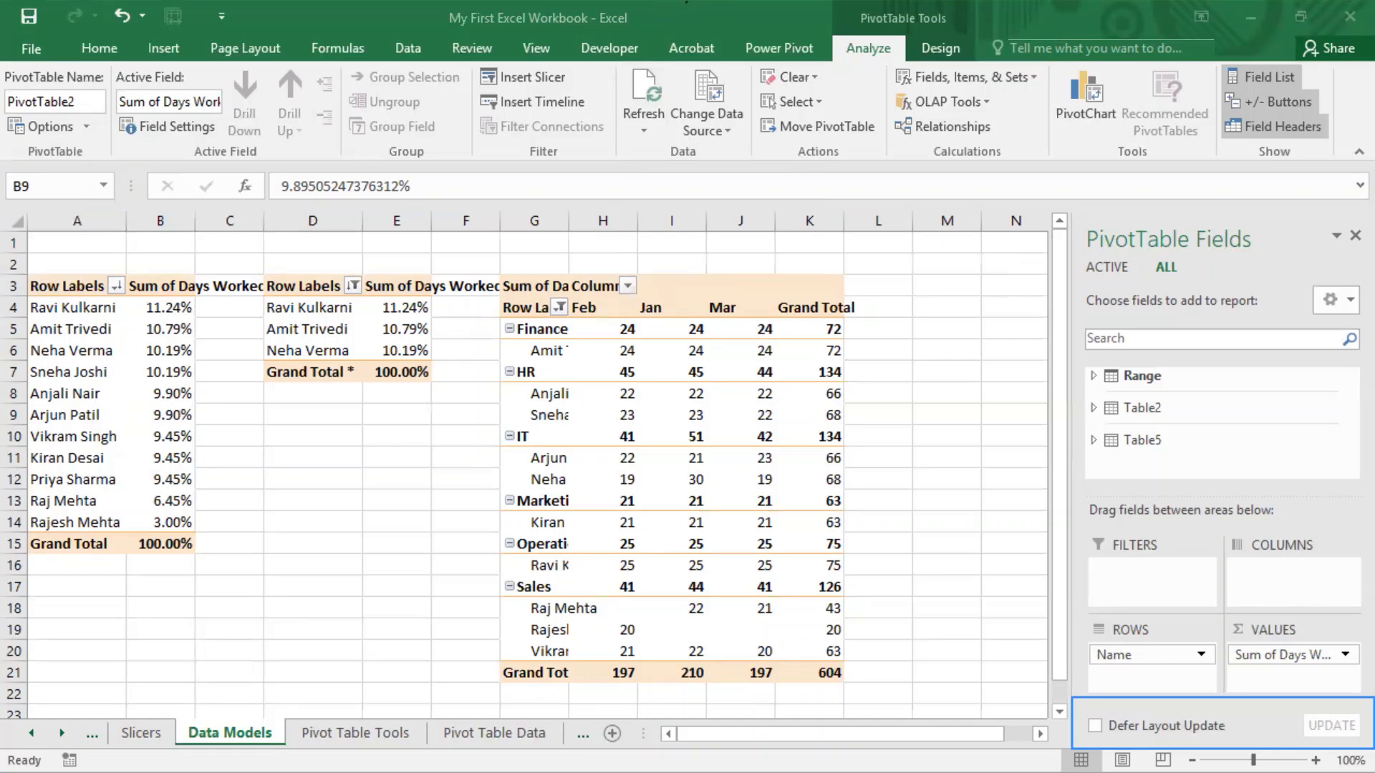
# Copy data rows 29 to 31 on the Pivot Table Data sheet and paste them into rows 32 to 34
pyautogui.click(374, 731)
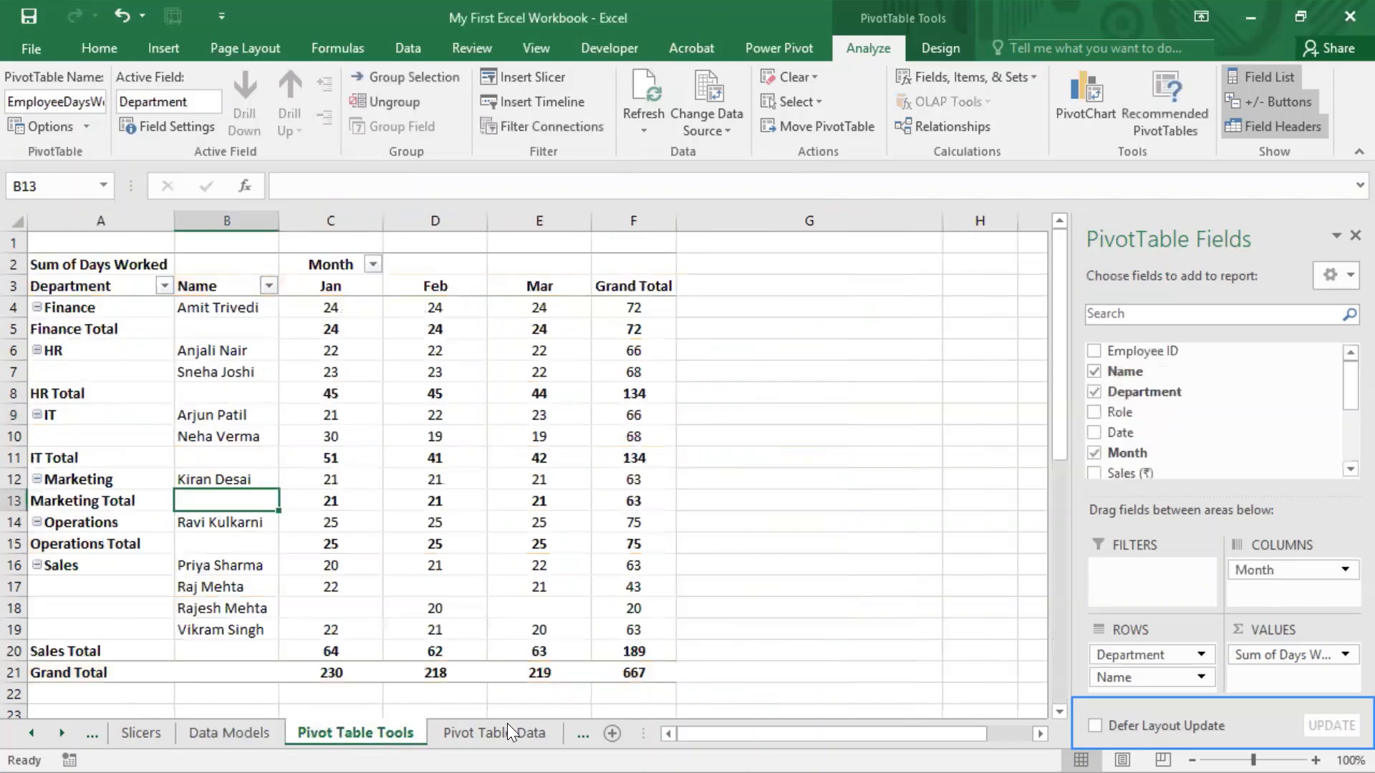
pyautogui.click(507, 729)
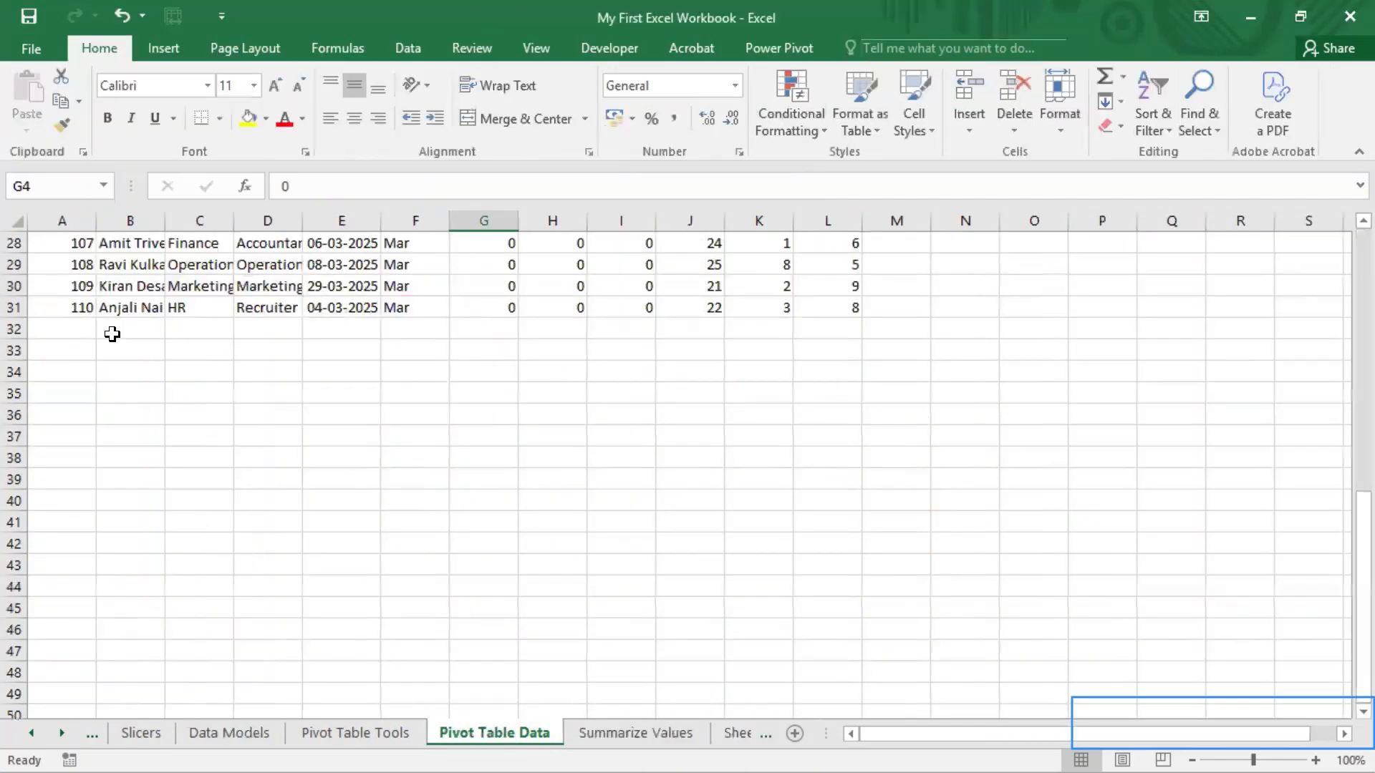
pyautogui.click(104, 287)
pyautogui.press('Left')
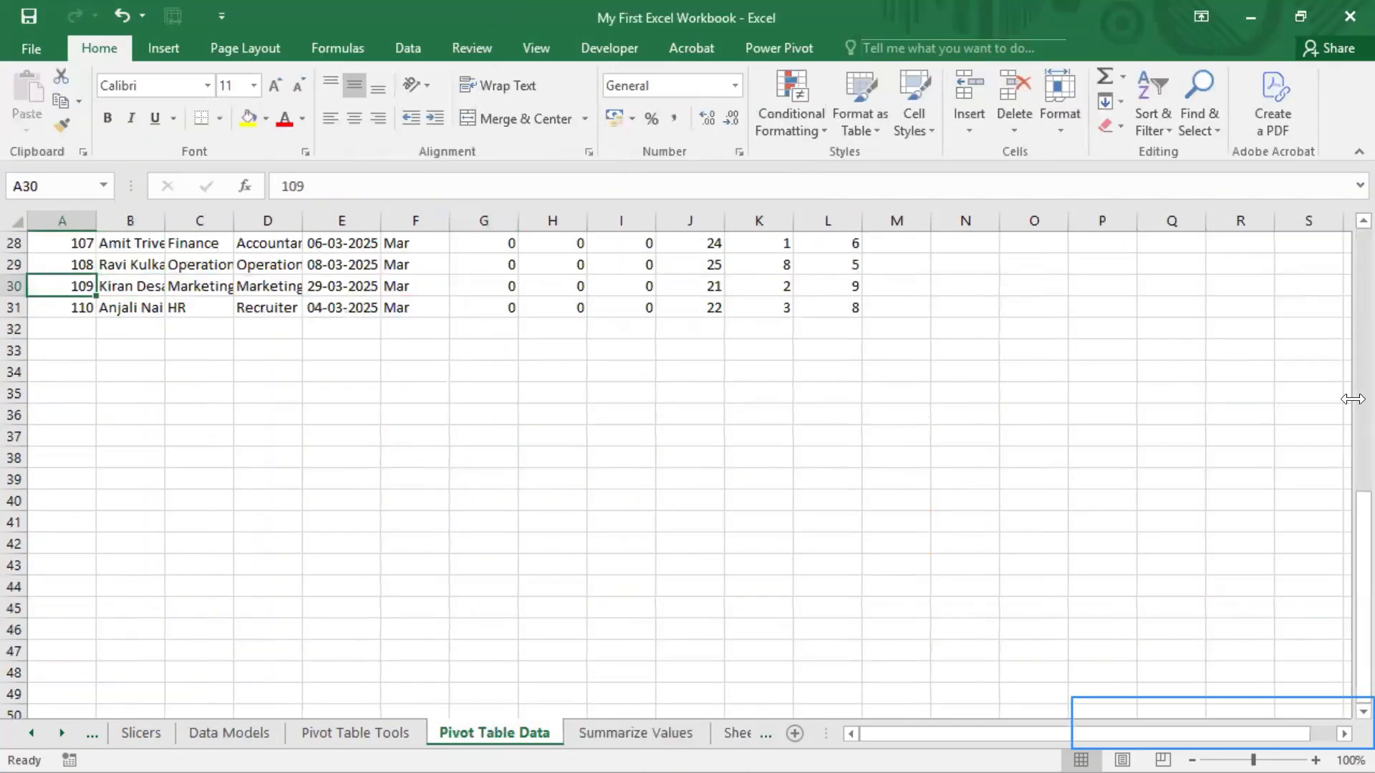
pyautogui.press('Up')
pyautogui.hotkey('shift', 'Down')
pyautogui.hotkey('shift', 'Down')
pyautogui.hotkey('ctrl', 'shift', 'Right')
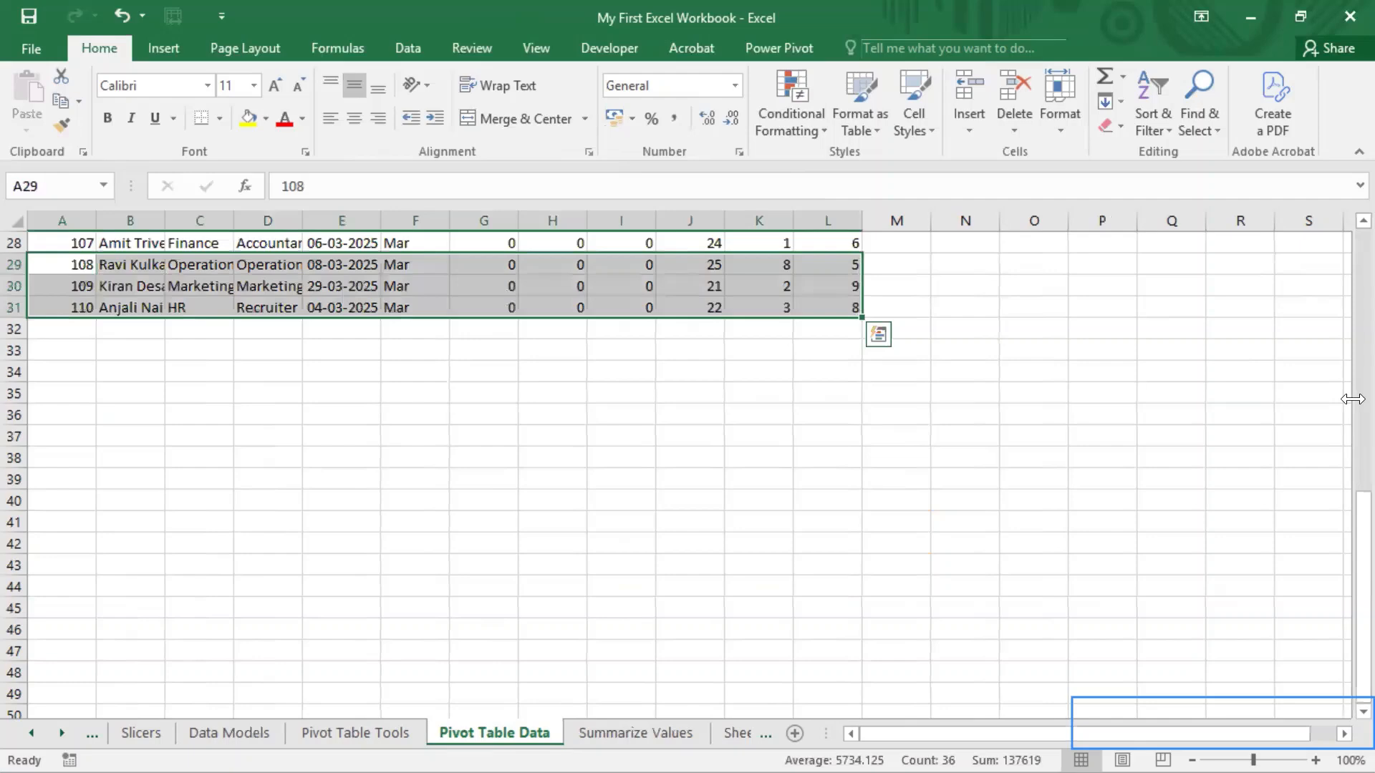
pyautogui.hotkey('ctrl', 'c')
pyautogui.press('Down')
pyautogui.press('Down')
pyautogui.press('Down')
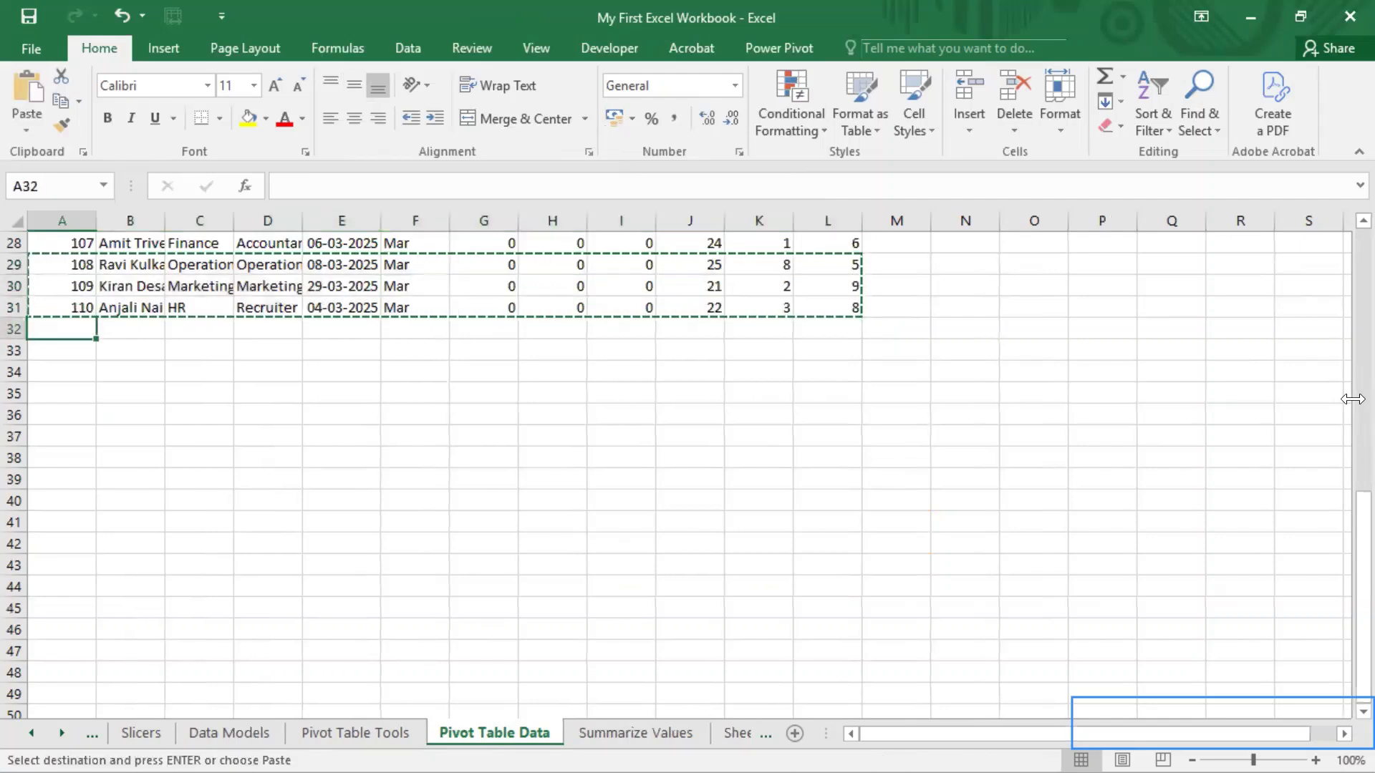
pyautogui.hotkey('ctrl', 'v')
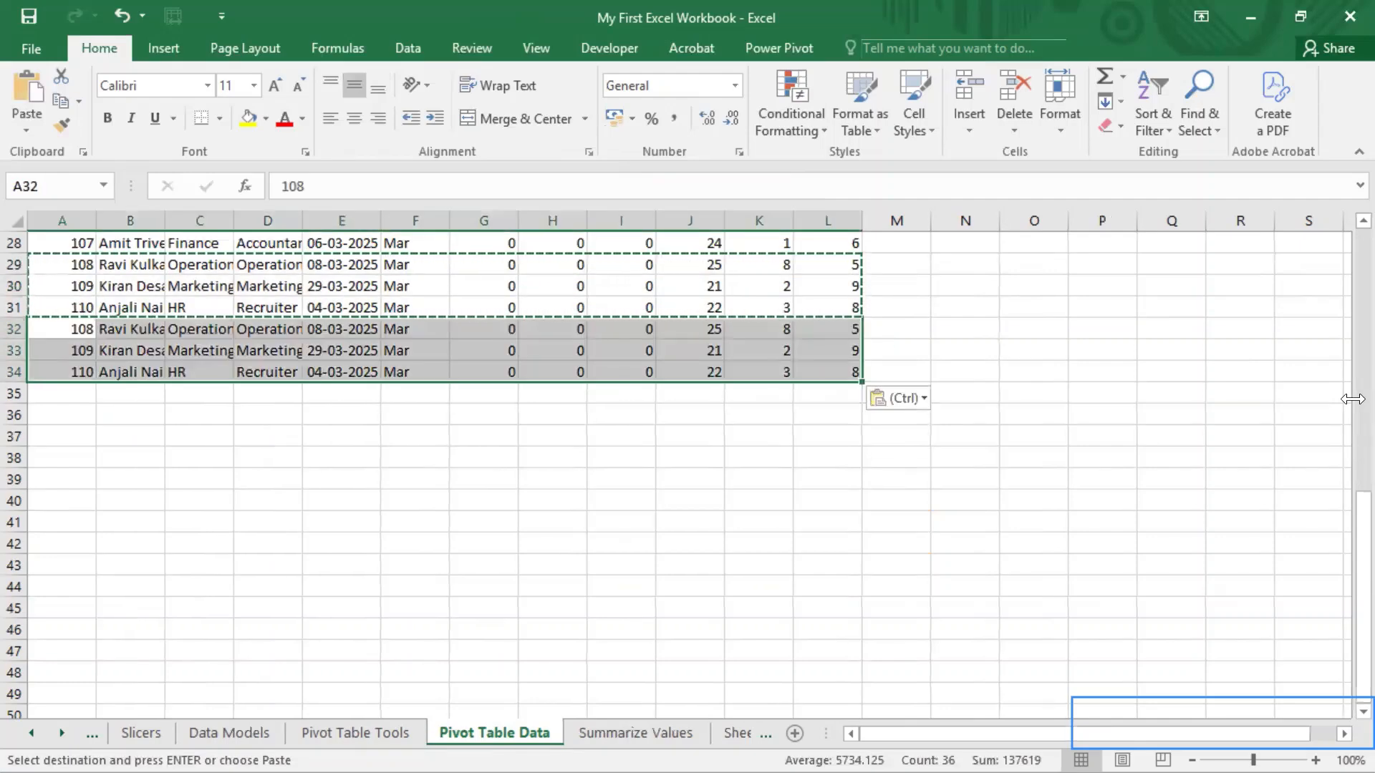
pyautogui.press('Right')
pyautogui.press('Right')
pyautogui.press('Right')
pyautogui.press('Right')
pyautogui.press('Right')
pyautogui.press('Right')
pyautogui.press('Right')
pyautogui.press('Right')
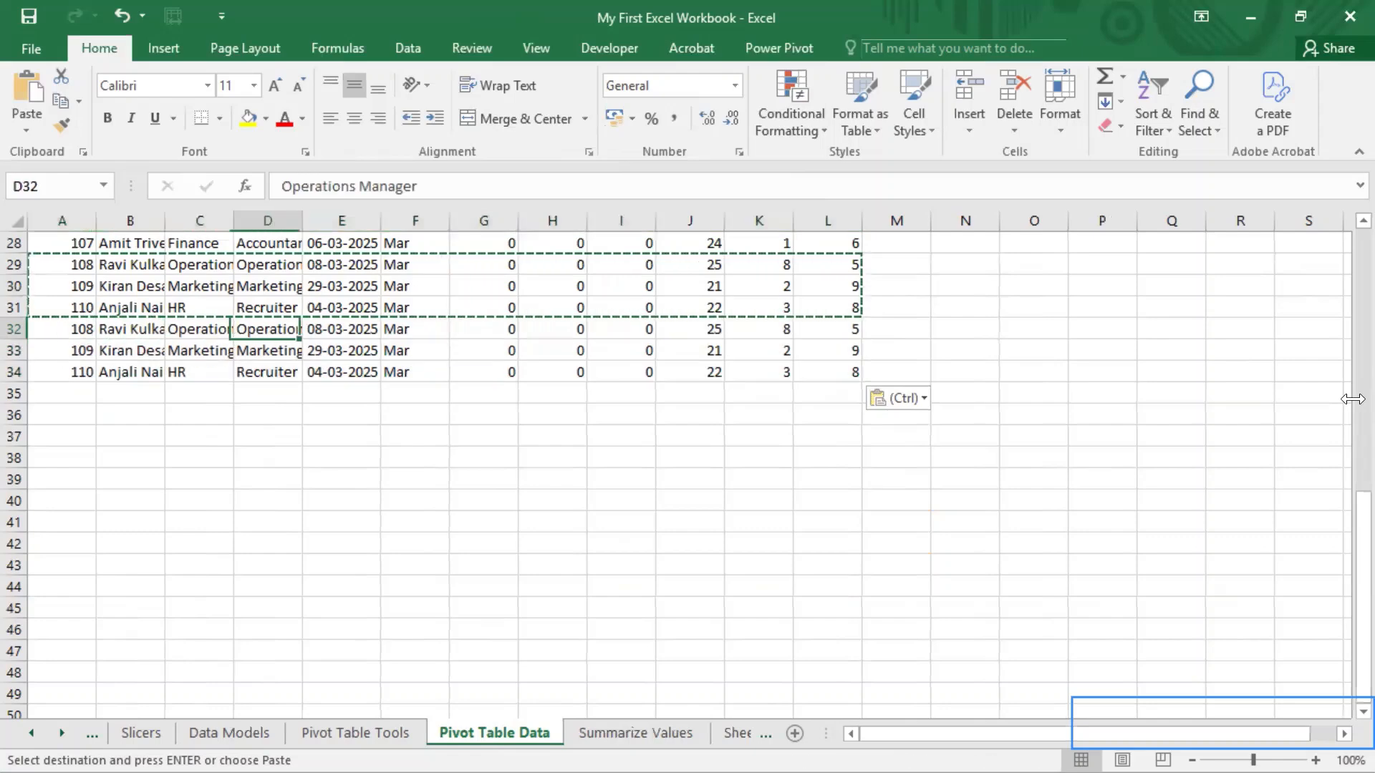
pyautogui.press('Left')
pyautogui.press('Left')
pyautogui.press('Left')
pyautogui.press('Left')
pyautogui.press('Left')
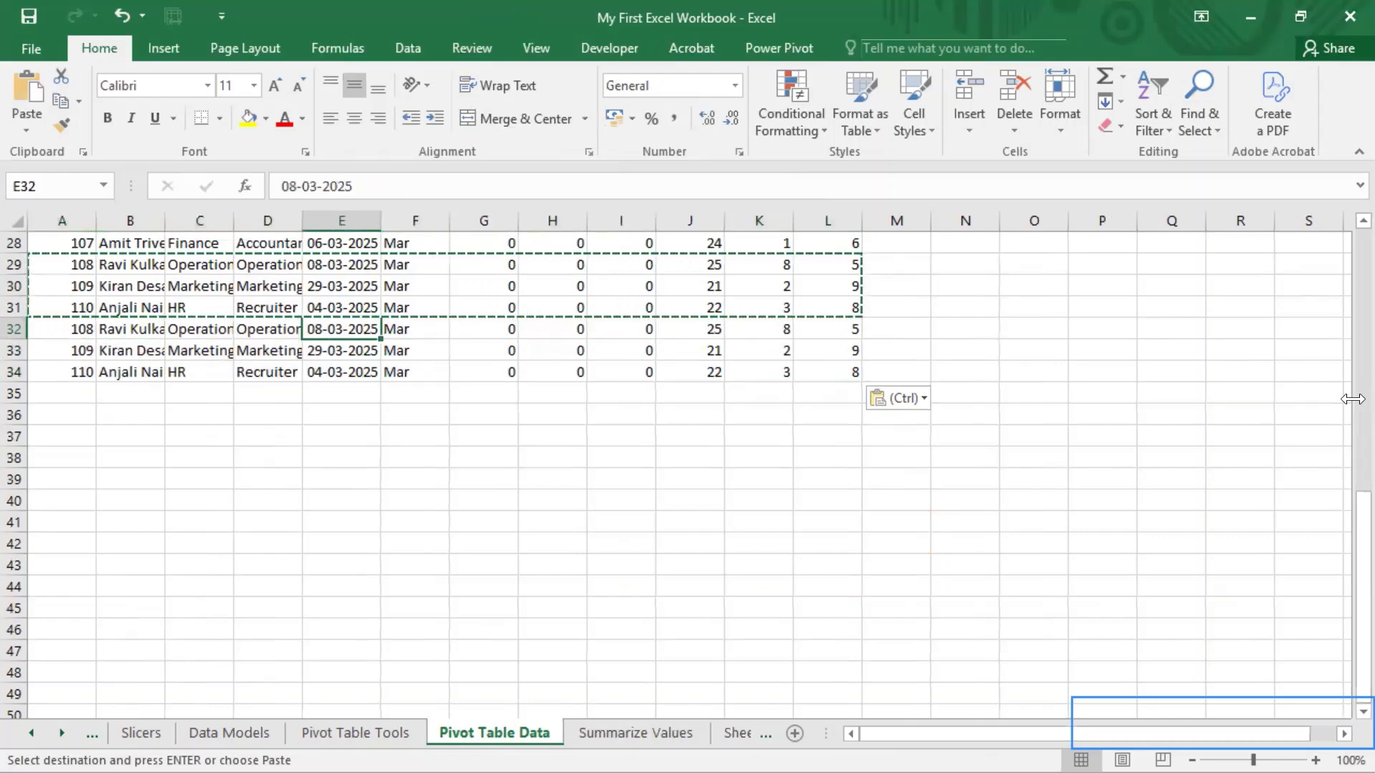
pyautogui.write('System AnalystAales')
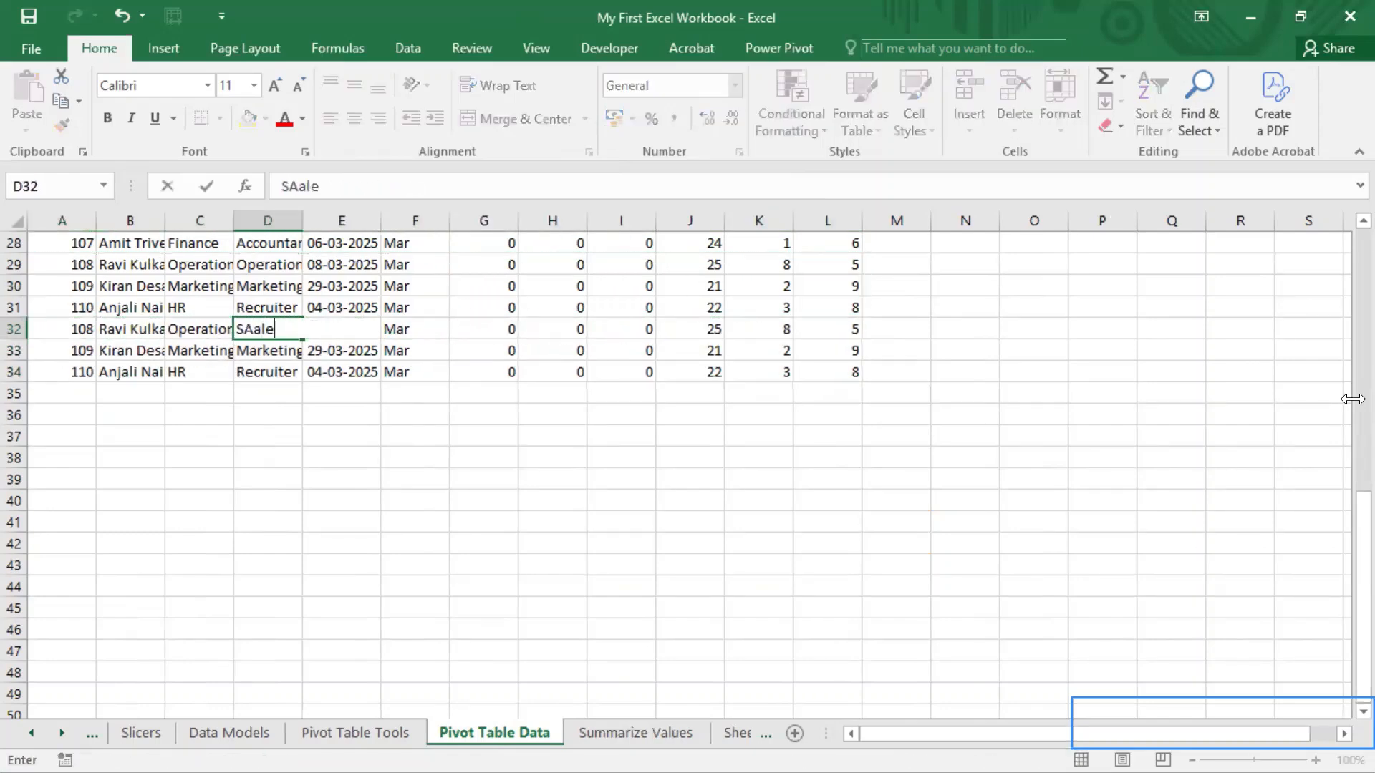
pyautogui.press('BackSpace')
pyautogui.press('BackSpace')
pyautogui.press('BackSpace')
pyautogui.press('Escape')
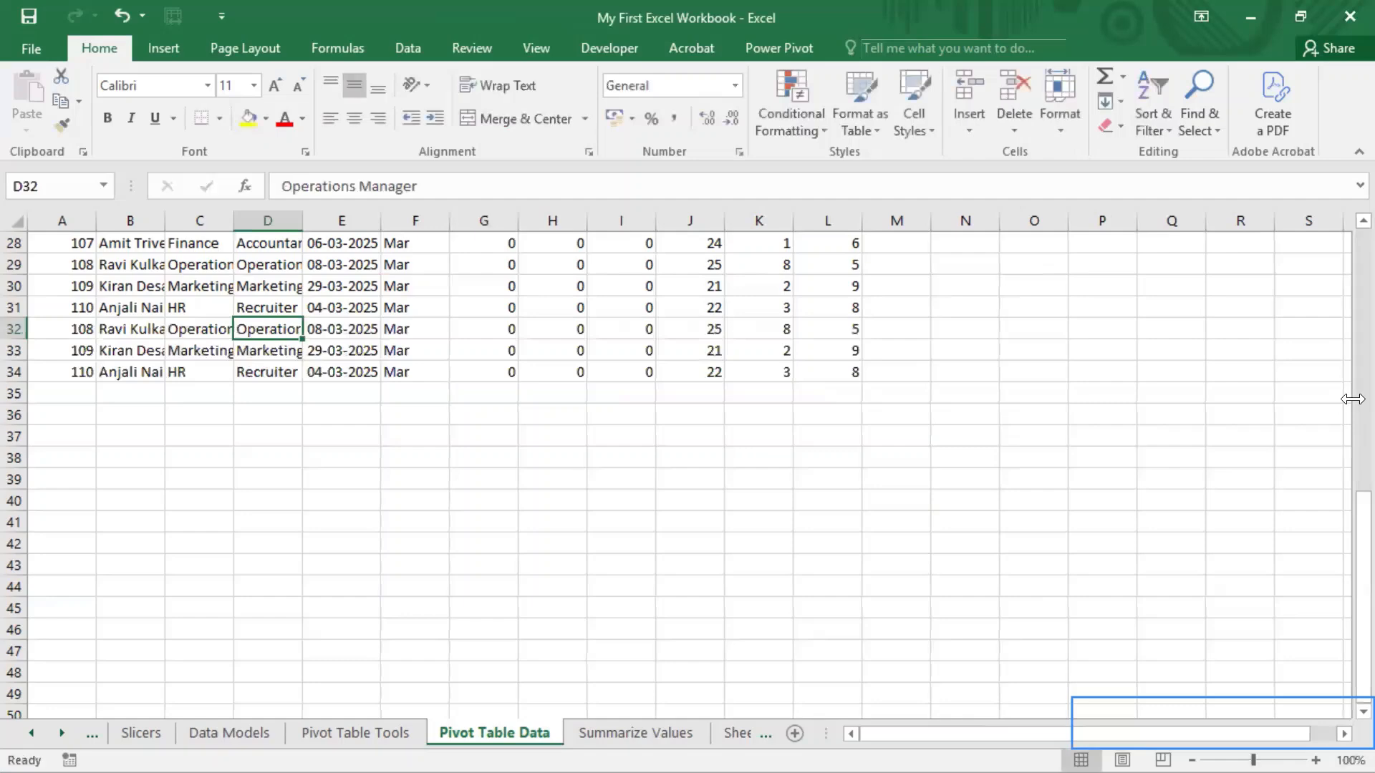
# Set the department of the three added rows, C32:C34, to Sales
pyautogui.press('Left')
pyautogui.write('Sales')
pyautogui.press('Return')
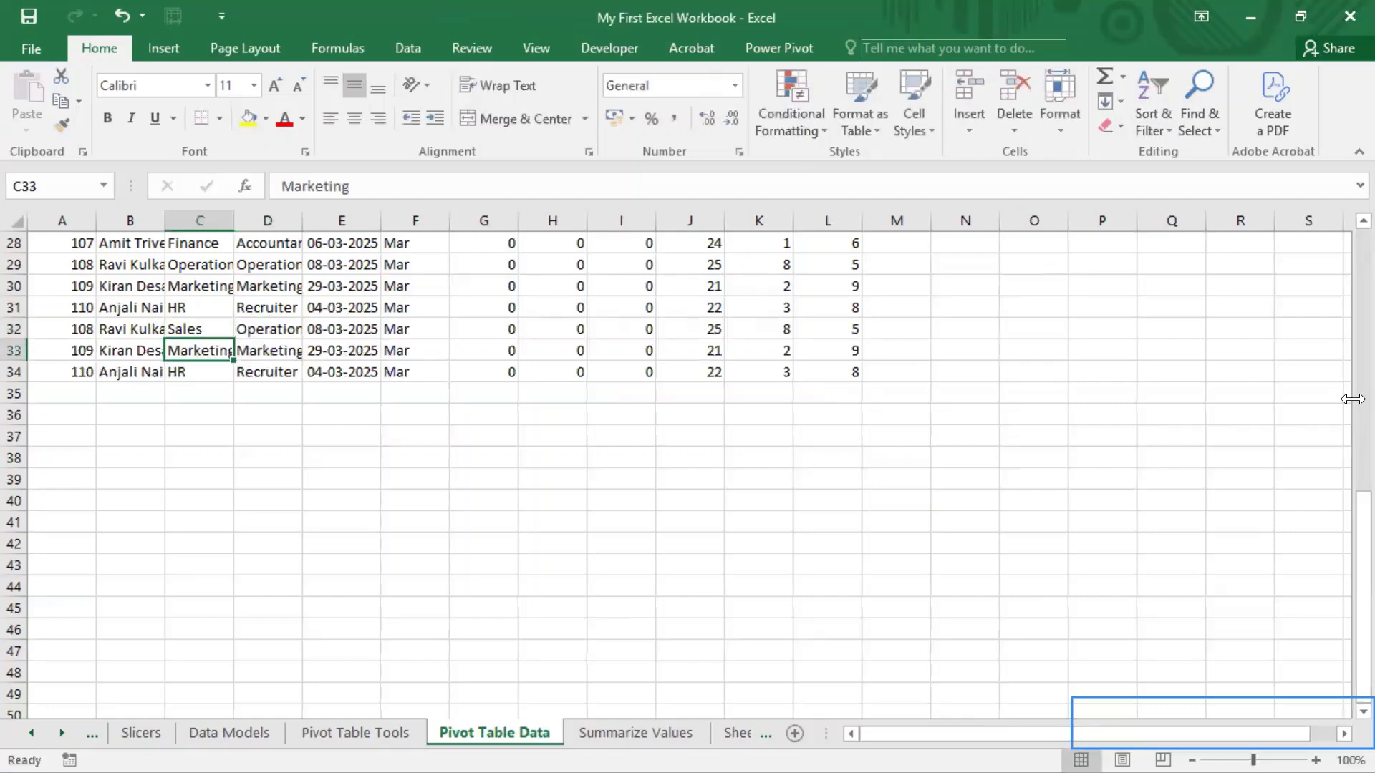
pyautogui.press('Up')
pyautogui.hotkey('ctrl', 'c')
pyautogui.press('Down')
pyautogui.hotkey('ctrl', 'v')
pyautogui.press('Down')
pyautogui.hotkey('ctrl', 'v')
pyautogui.press('Up')
pyautogui.press('Up')
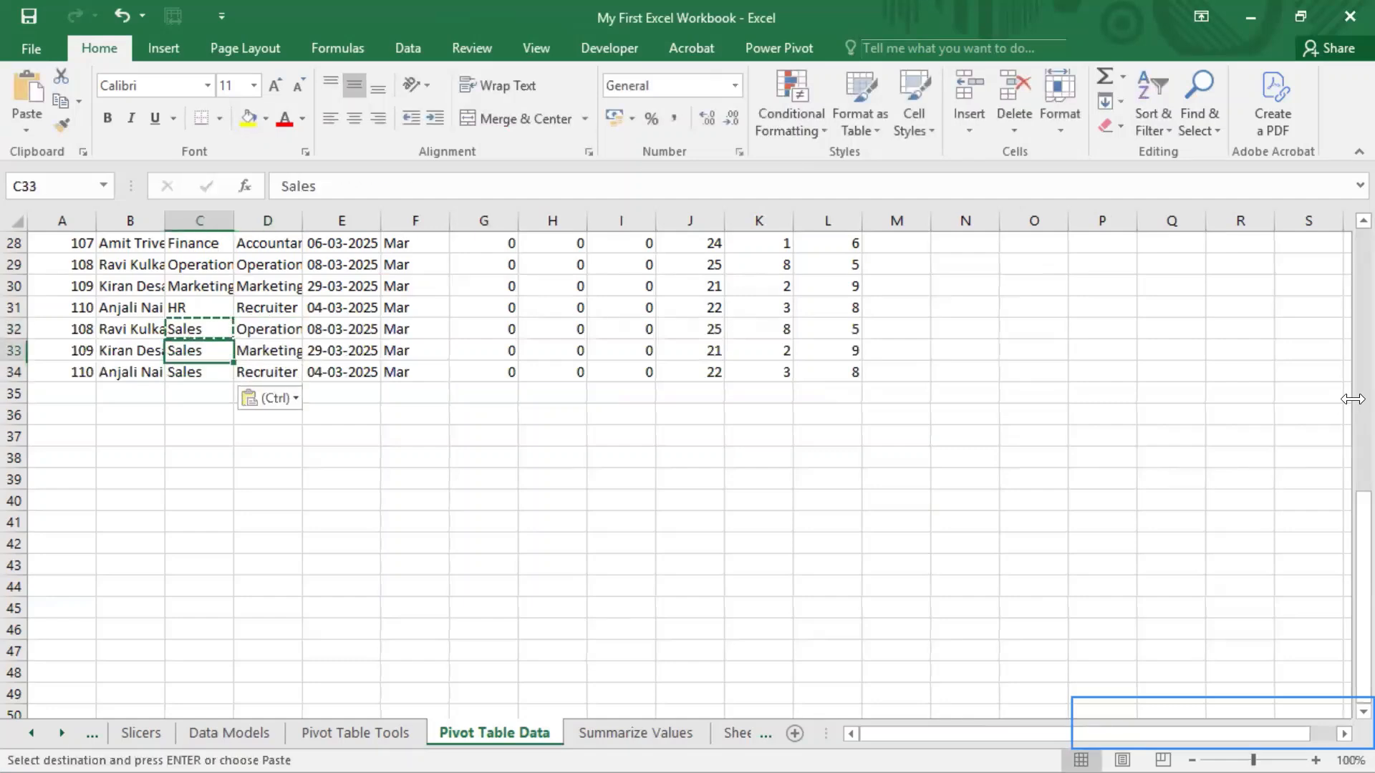
# Select the sales cell G32, view the pivot on the Pivot Table Tools sheet and return to the Pivot Table Data sheet
pyautogui.press('Right')
pyautogui.press('Right')
pyautogui.press('Right')
pyautogui.press('Right')
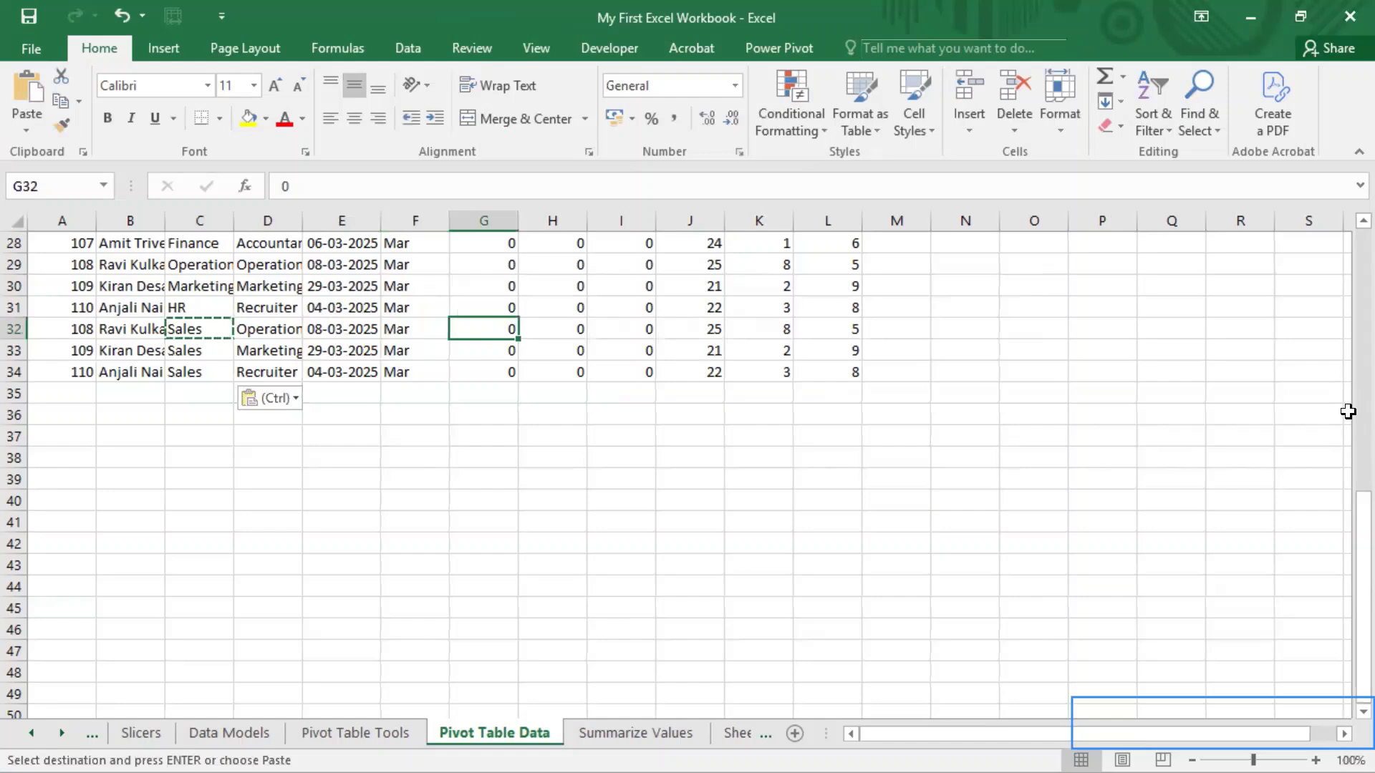
pyautogui.click(361, 731)
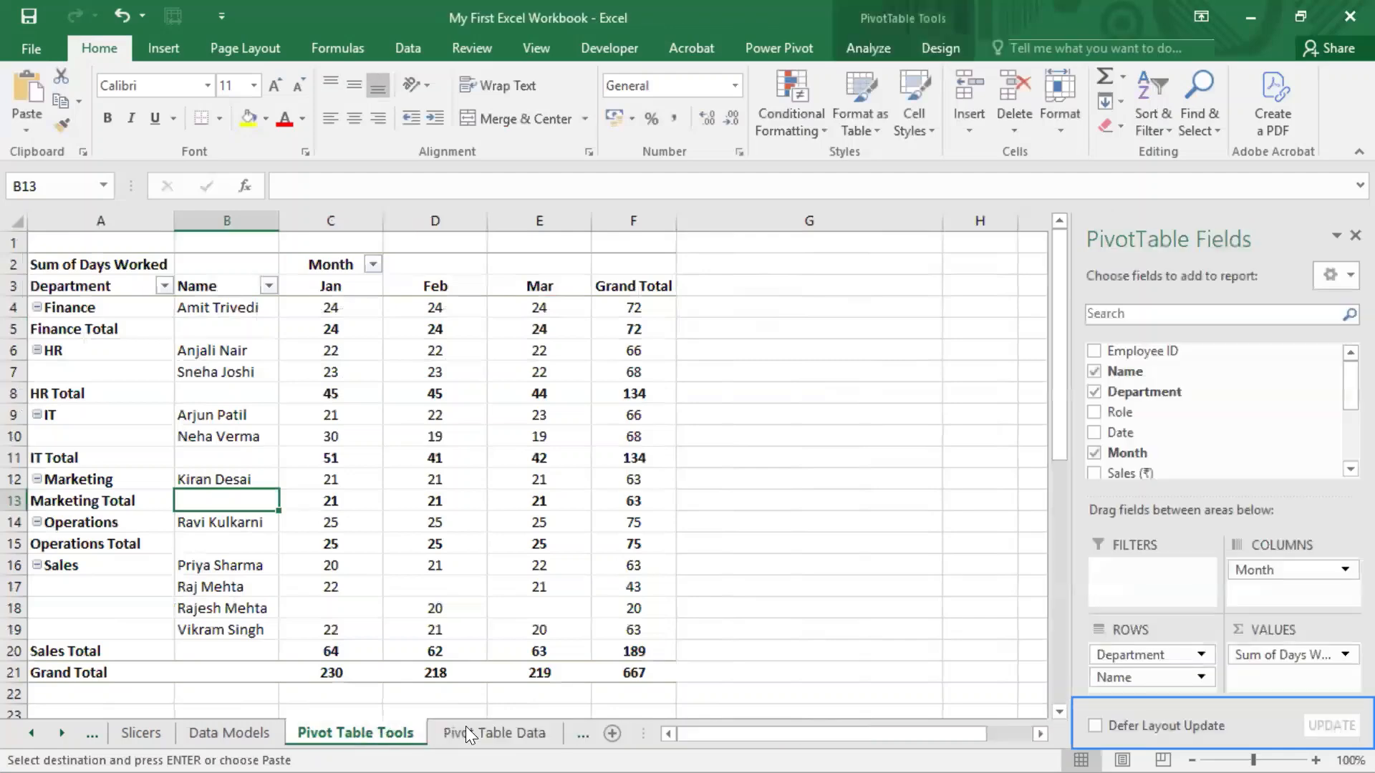
pyautogui.click(494, 732)
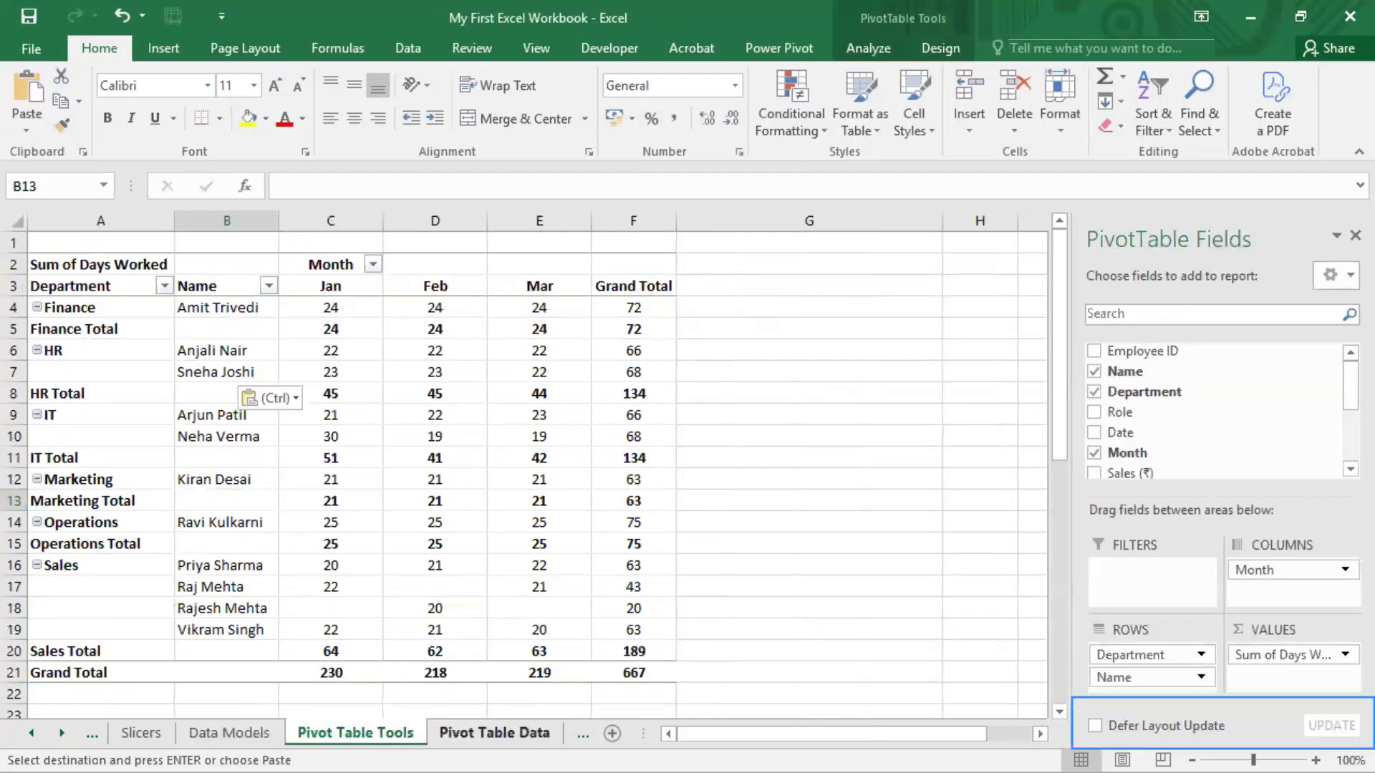
# Refresh the Sum of Sales pivot on the Summarize Values sheet and move Department from Filters to Rows above Name
pyautogui.click(605, 732)
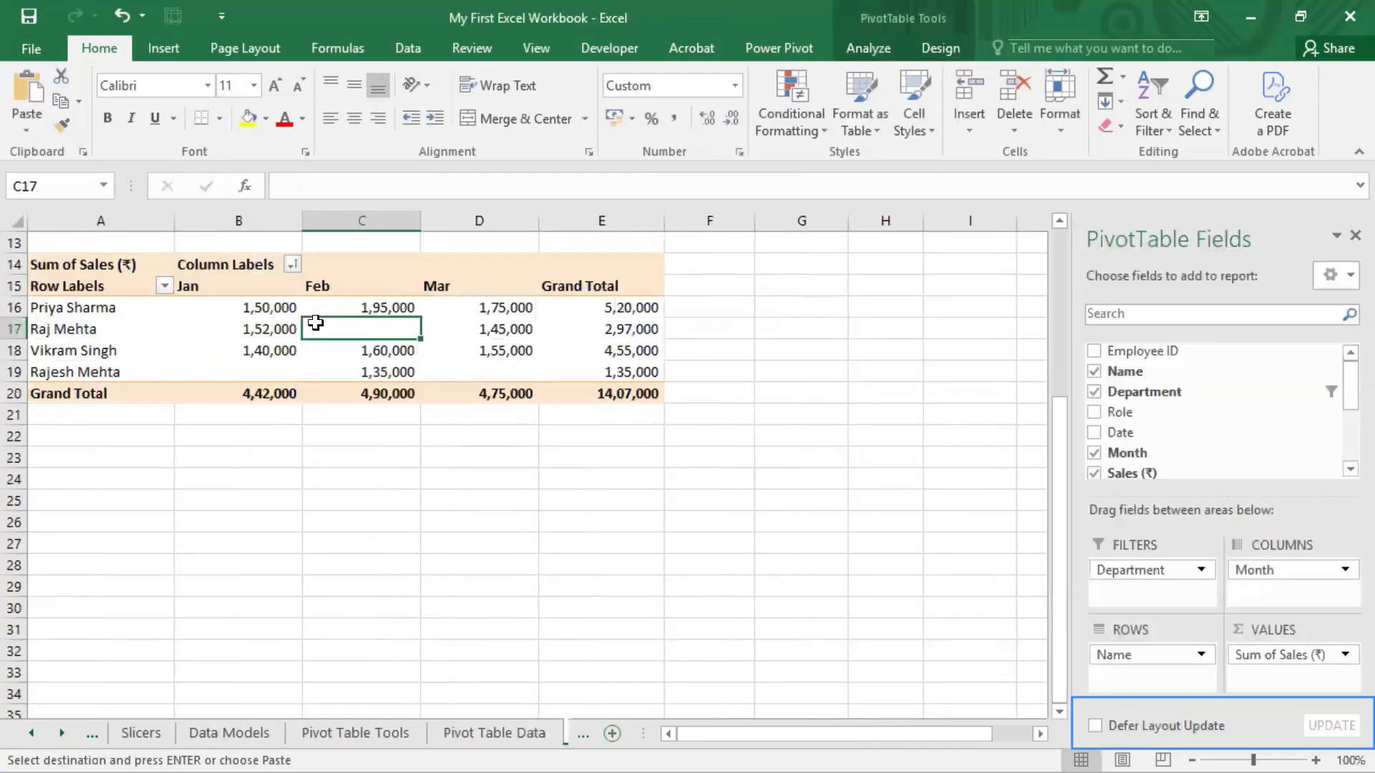
pyautogui.rightClick(252, 335)
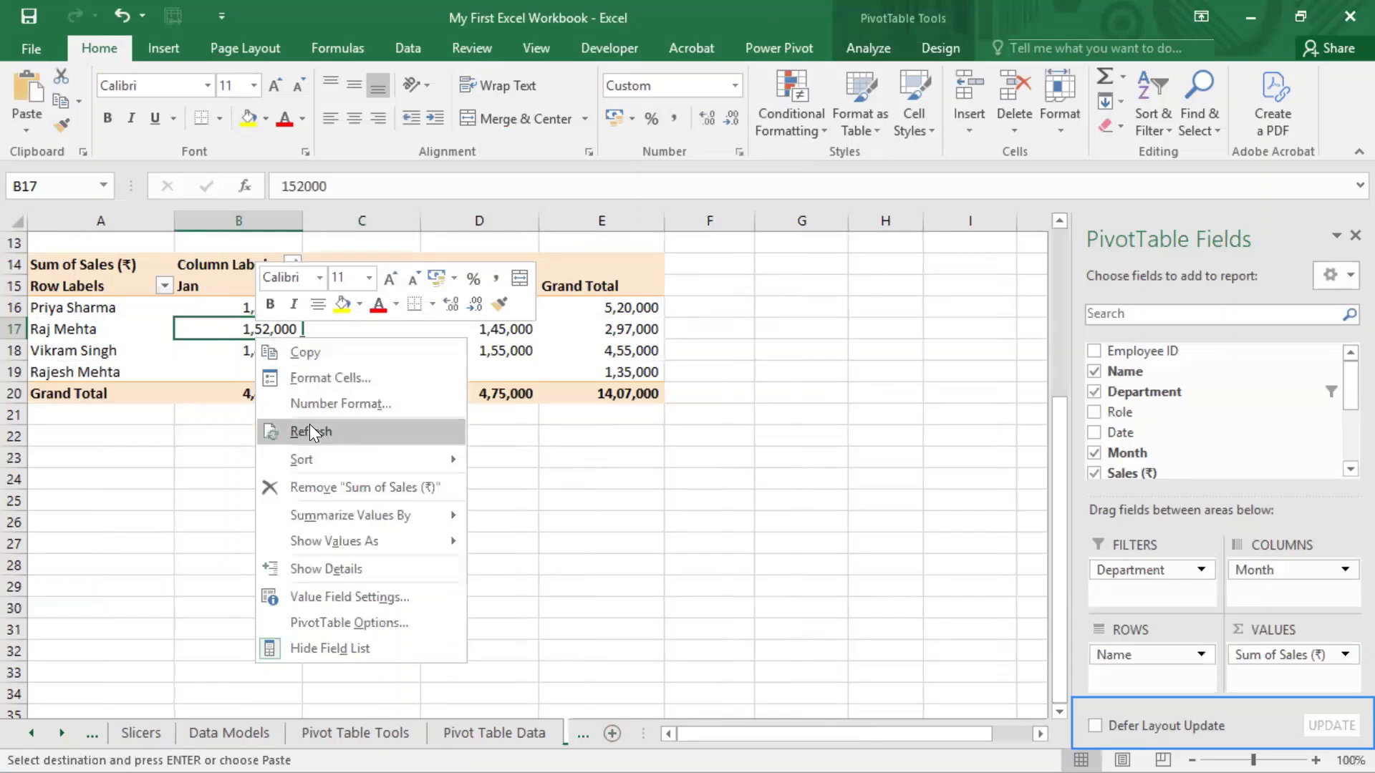
pyautogui.click(307, 419)
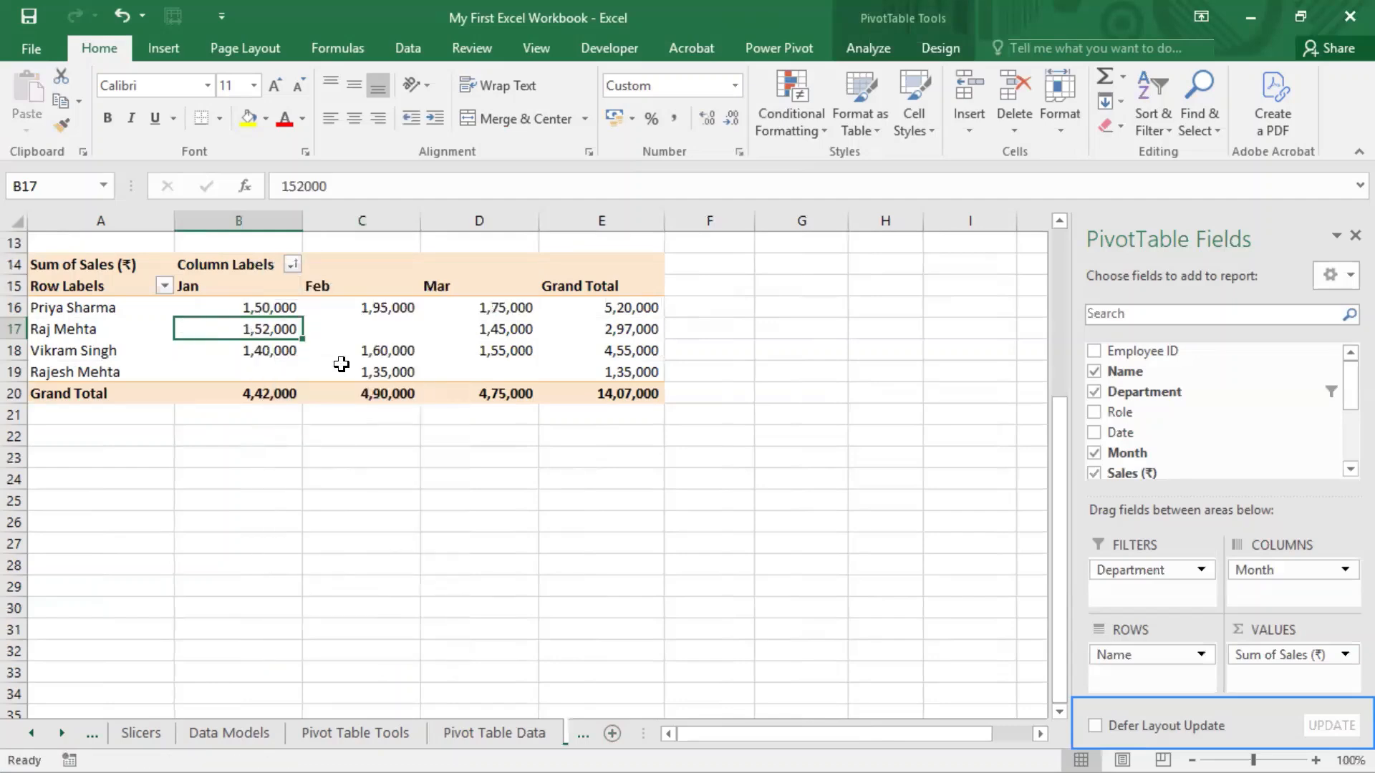
pyautogui.moveTo(1156, 571); pyautogui.dragTo(1146, 656)
pyautogui.moveTo(107, 591); pyautogui.dragTo(119, 641)
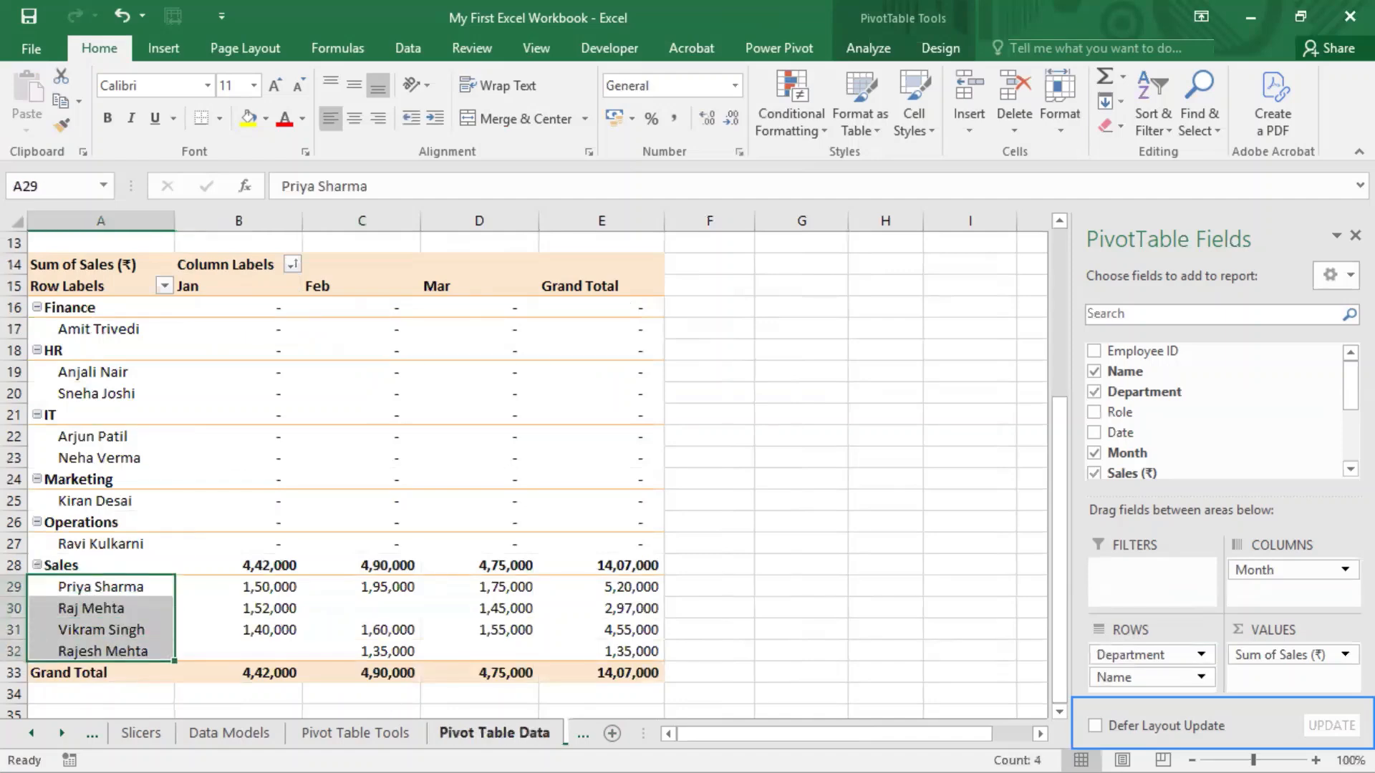
# Check the added names in B32:B34 on the Pivot Table Data sheet and refresh the Sum of Sales pivot again
pyautogui.click(513, 729)
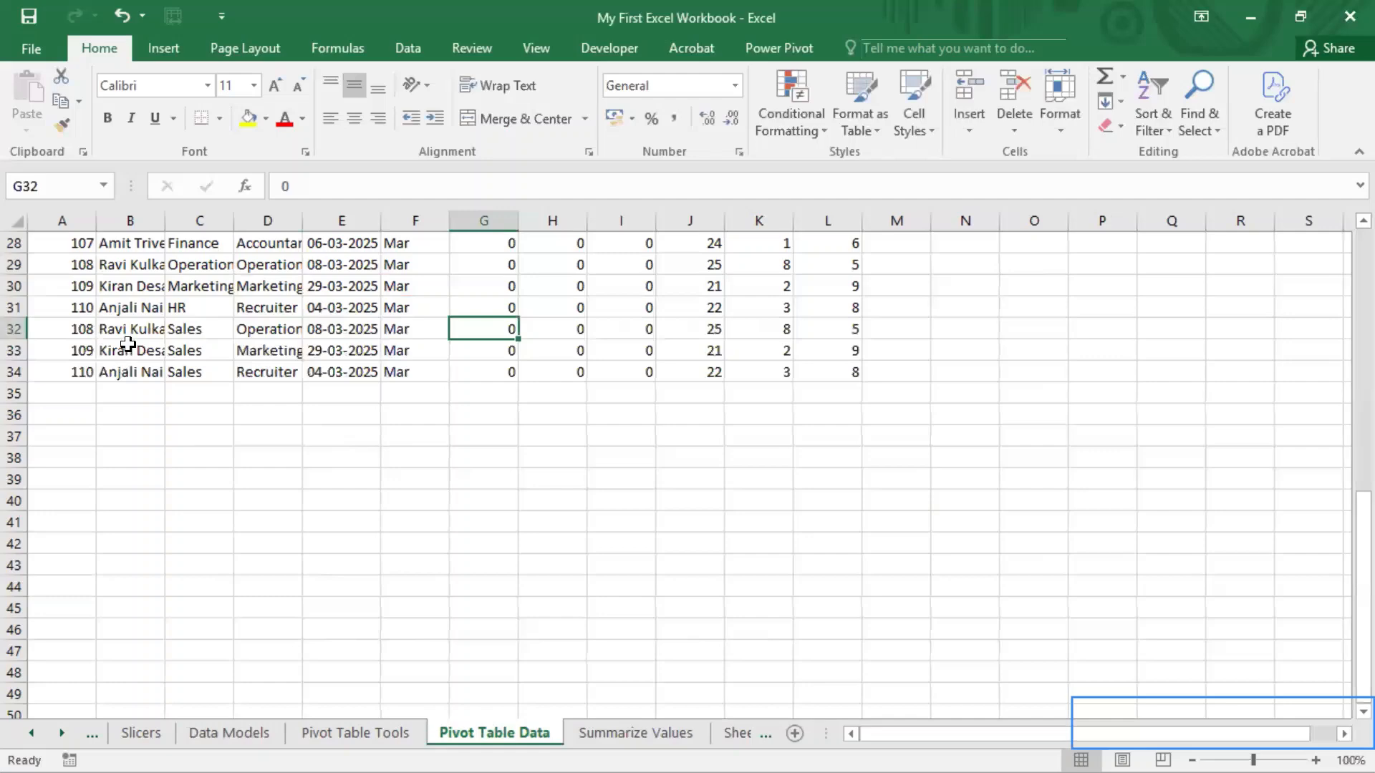
pyautogui.moveTo(131, 331); pyautogui.dragTo(125, 374)
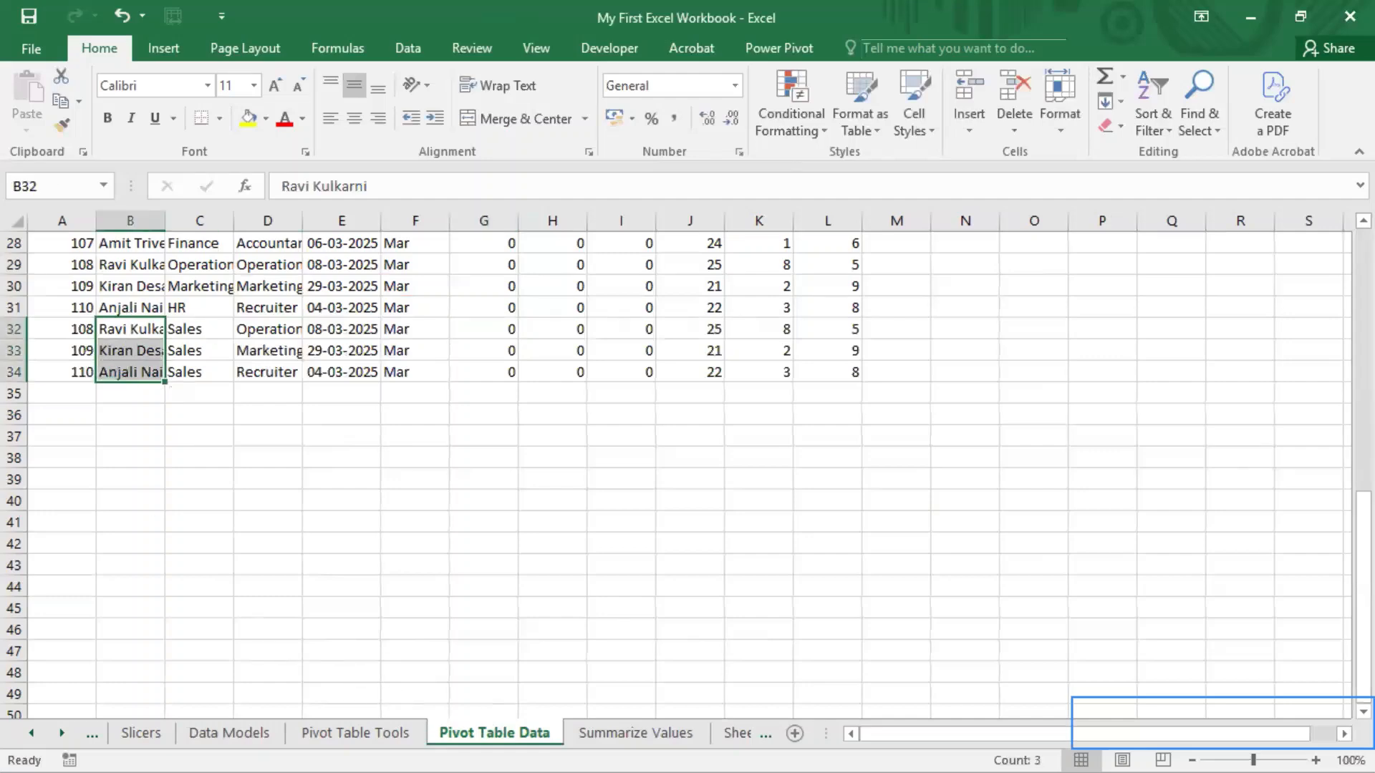
pyautogui.click(631, 733)
pyautogui.rightClick(228, 558)
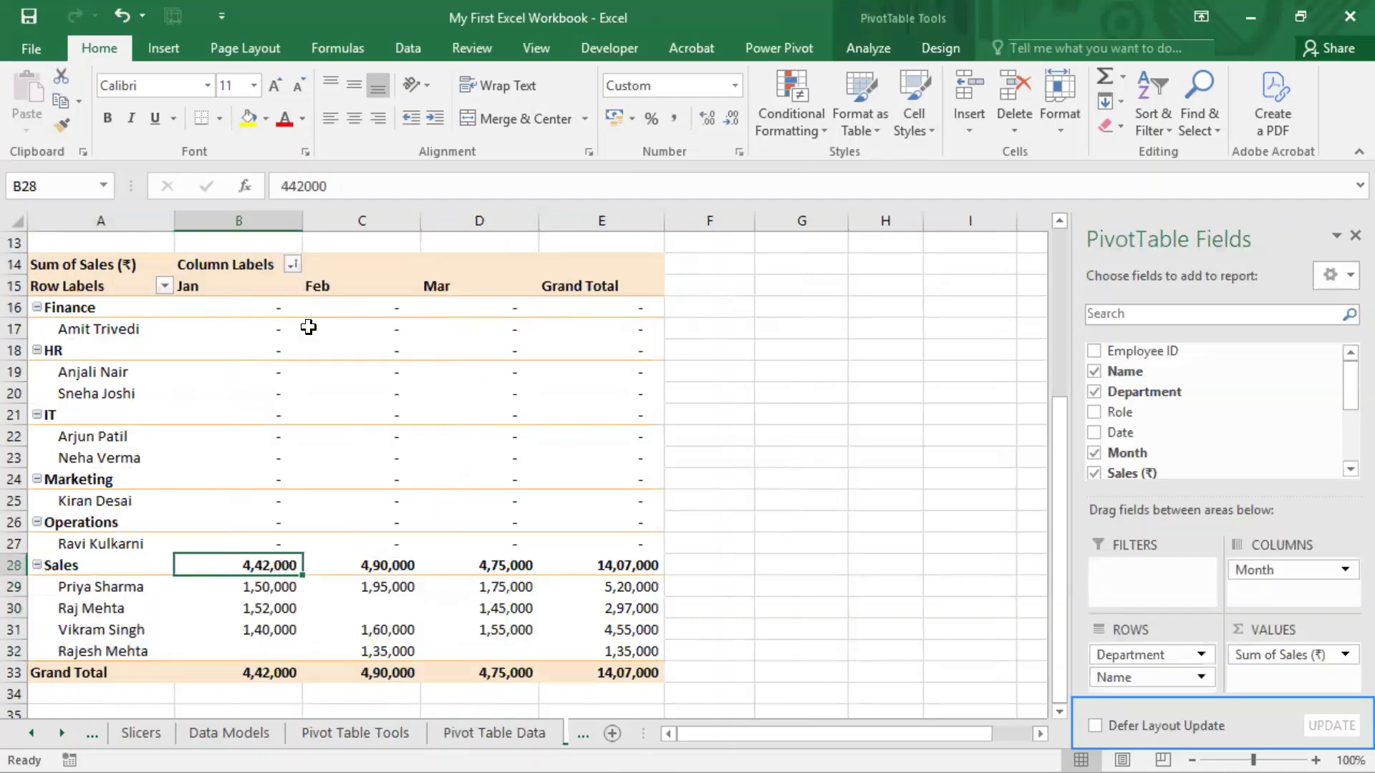
pyautogui.click(309, 328)
# View the pivot on the Pivot Table Tools sheet and compare it with the added rows on the Pivot Table Data sheet
pyautogui.click(355, 733)
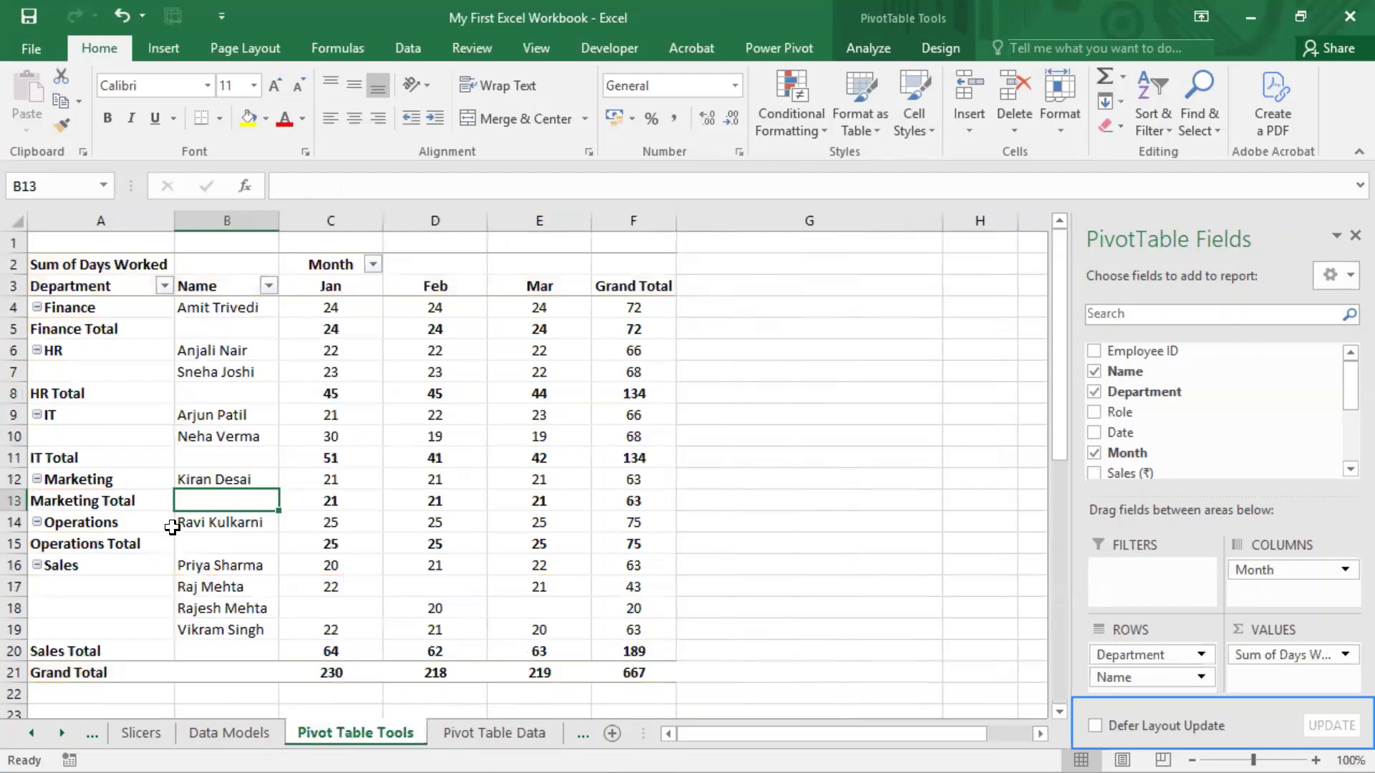
pyautogui.click(495, 733)
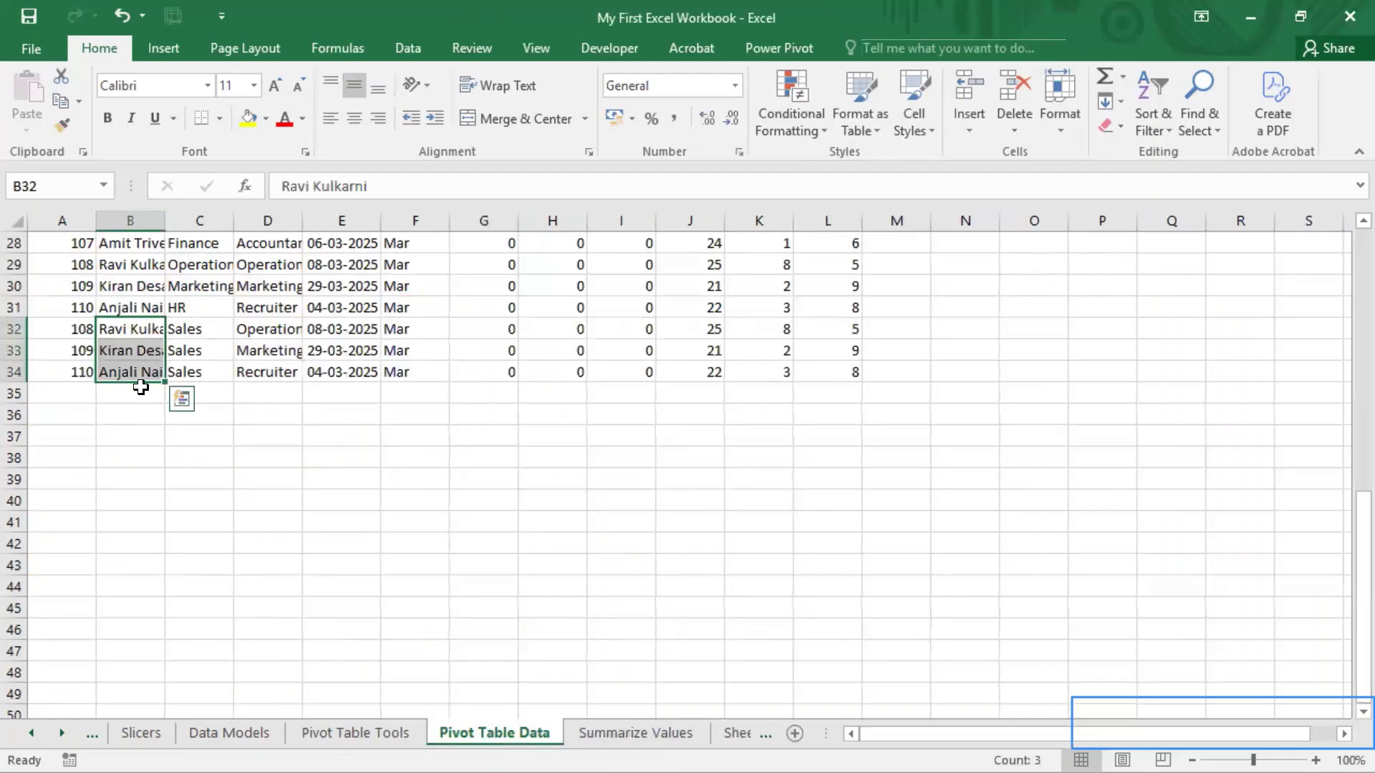
pyautogui.click(146, 524)
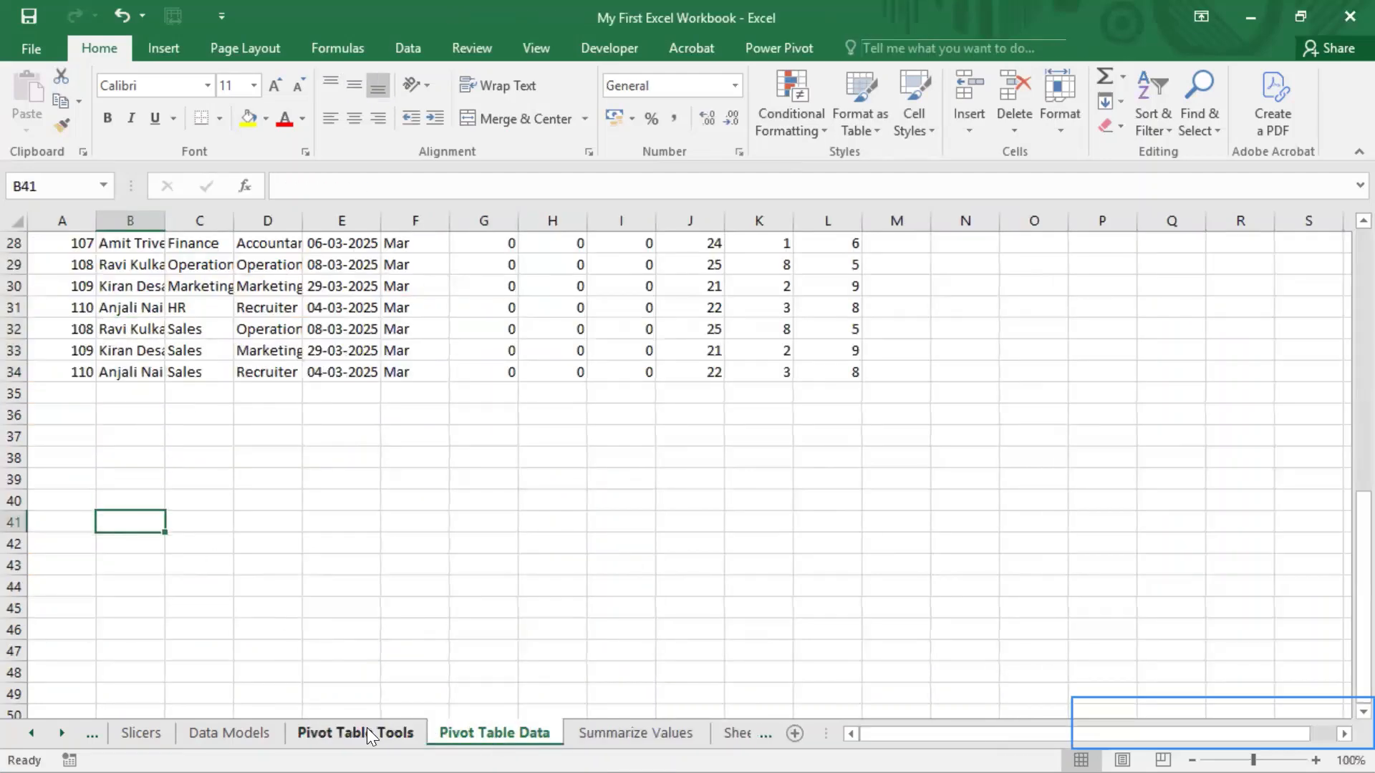
# Extend the Sum of Sales pivot's data source to 'Pivot Table Data'!$A$1:$L$34 and select the names listed under Sales
pyautogui.click(635, 733)
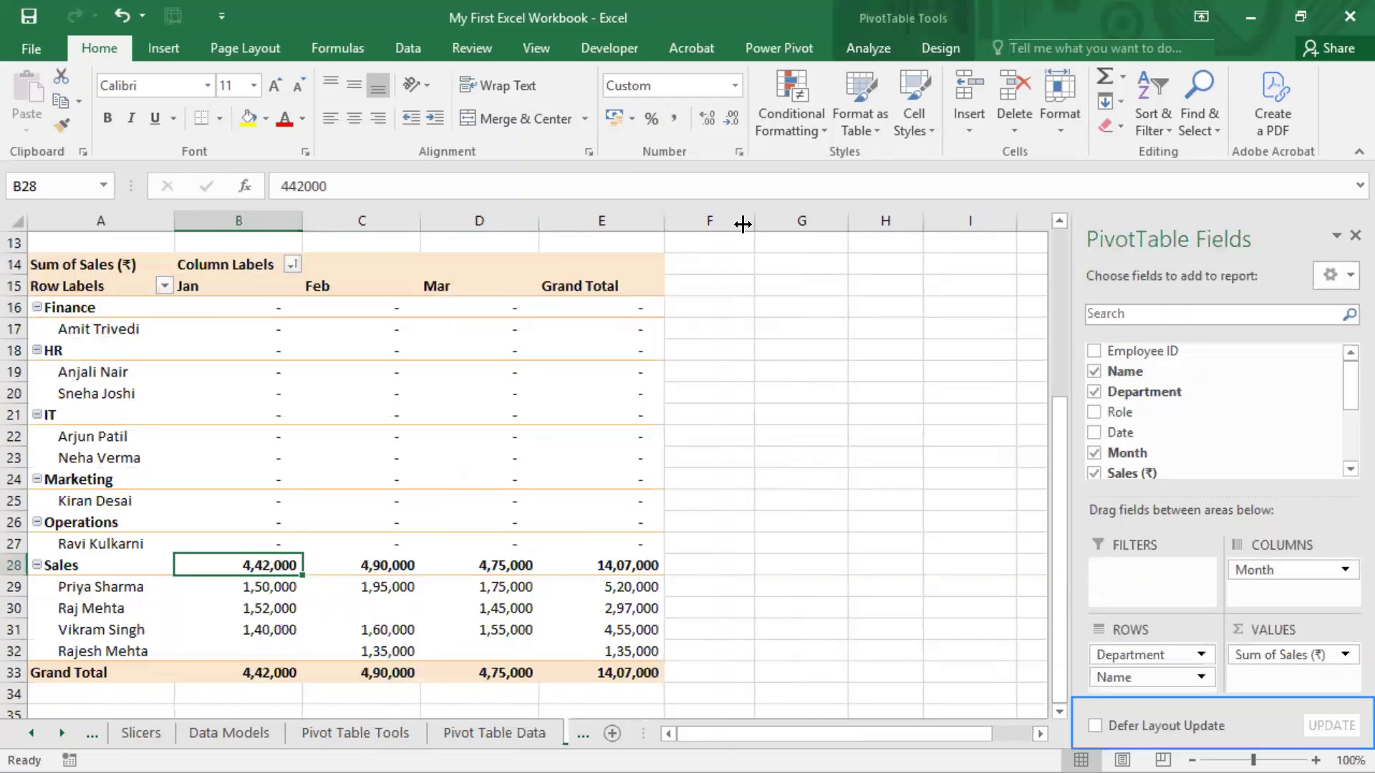
pyautogui.click(853, 48)
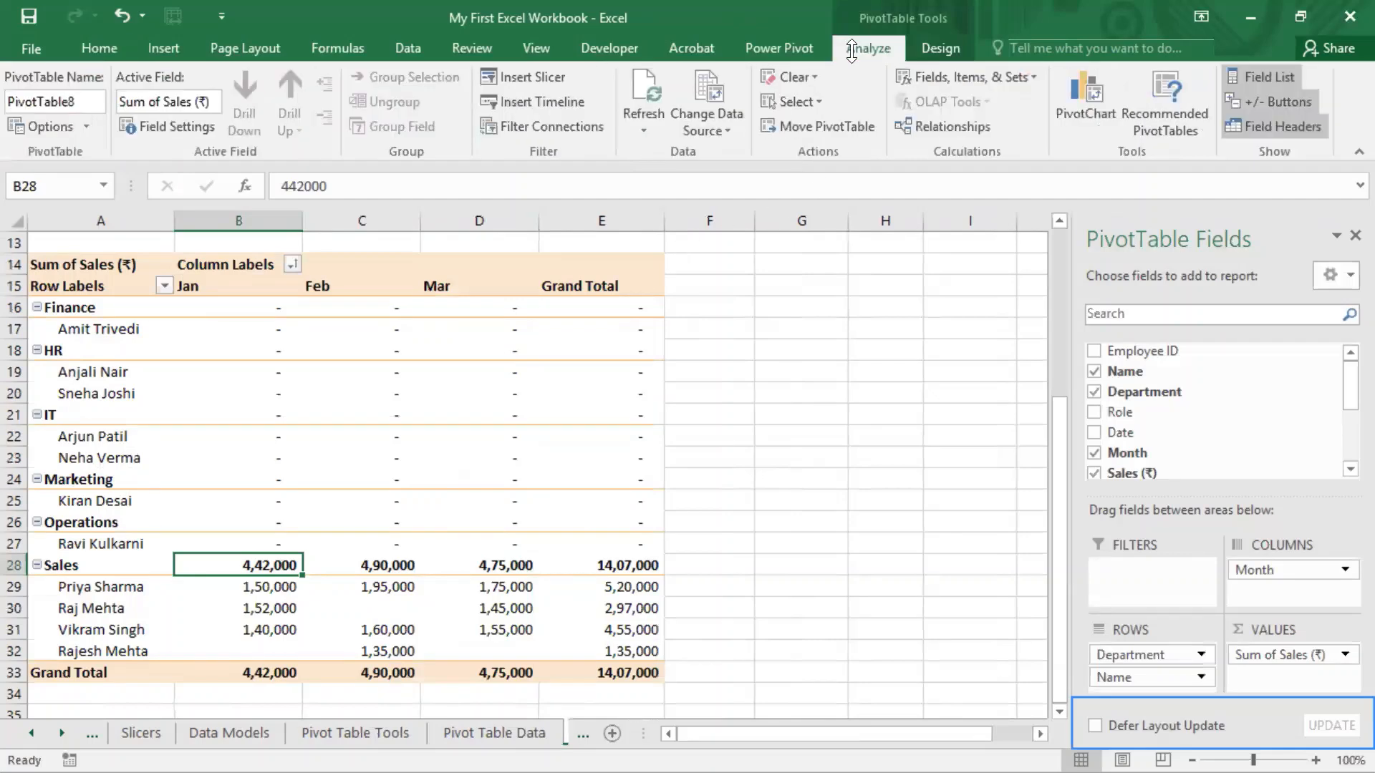
pyautogui.click(728, 128)
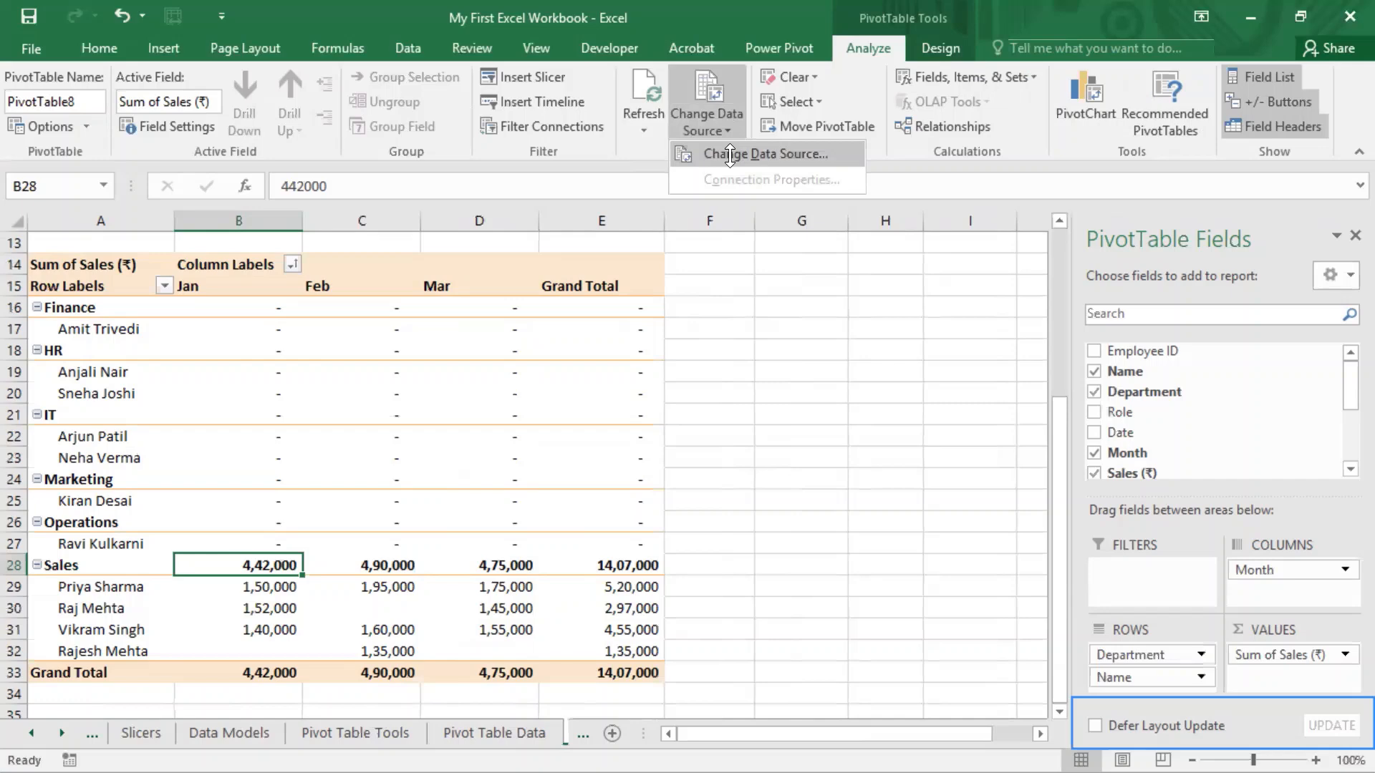
pyautogui.click(616, 139)
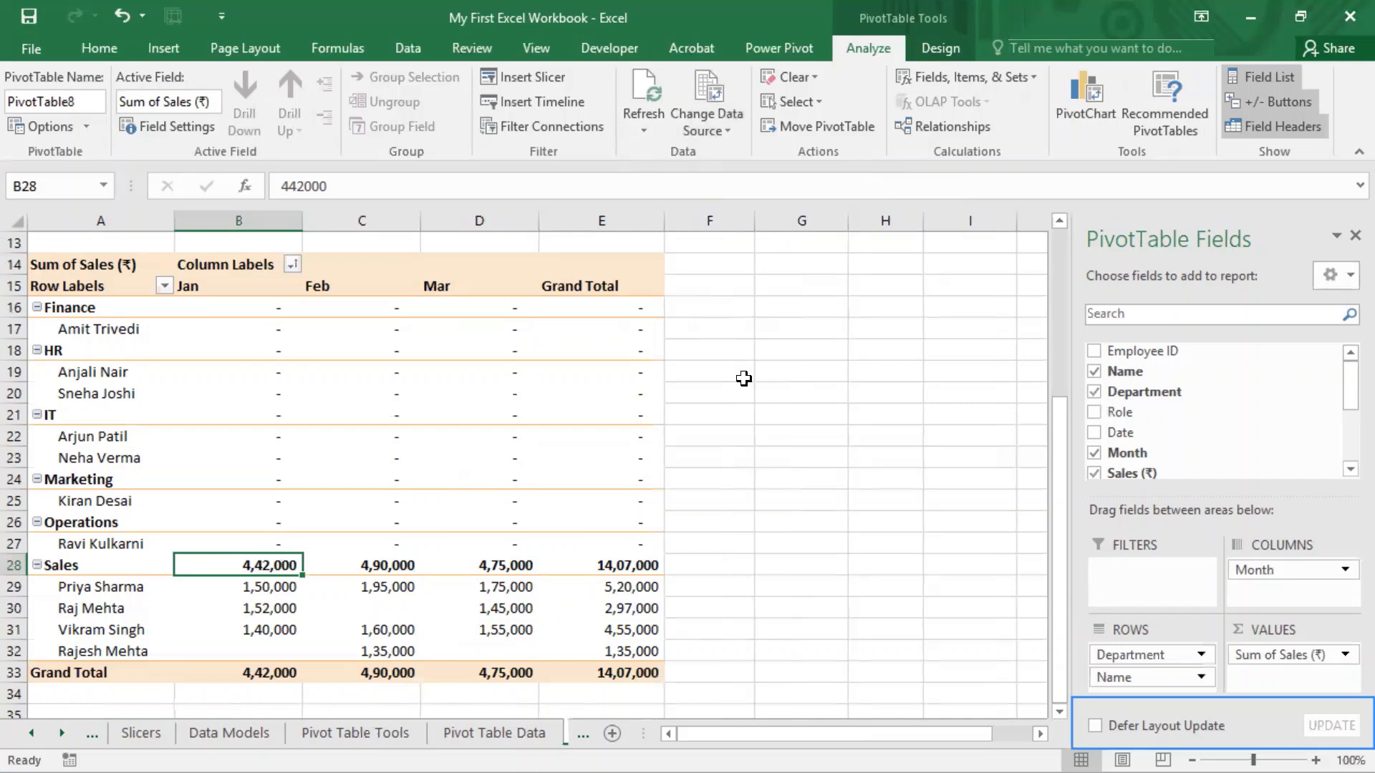
pyautogui.click(723, 128)
pyautogui.click(728, 154)
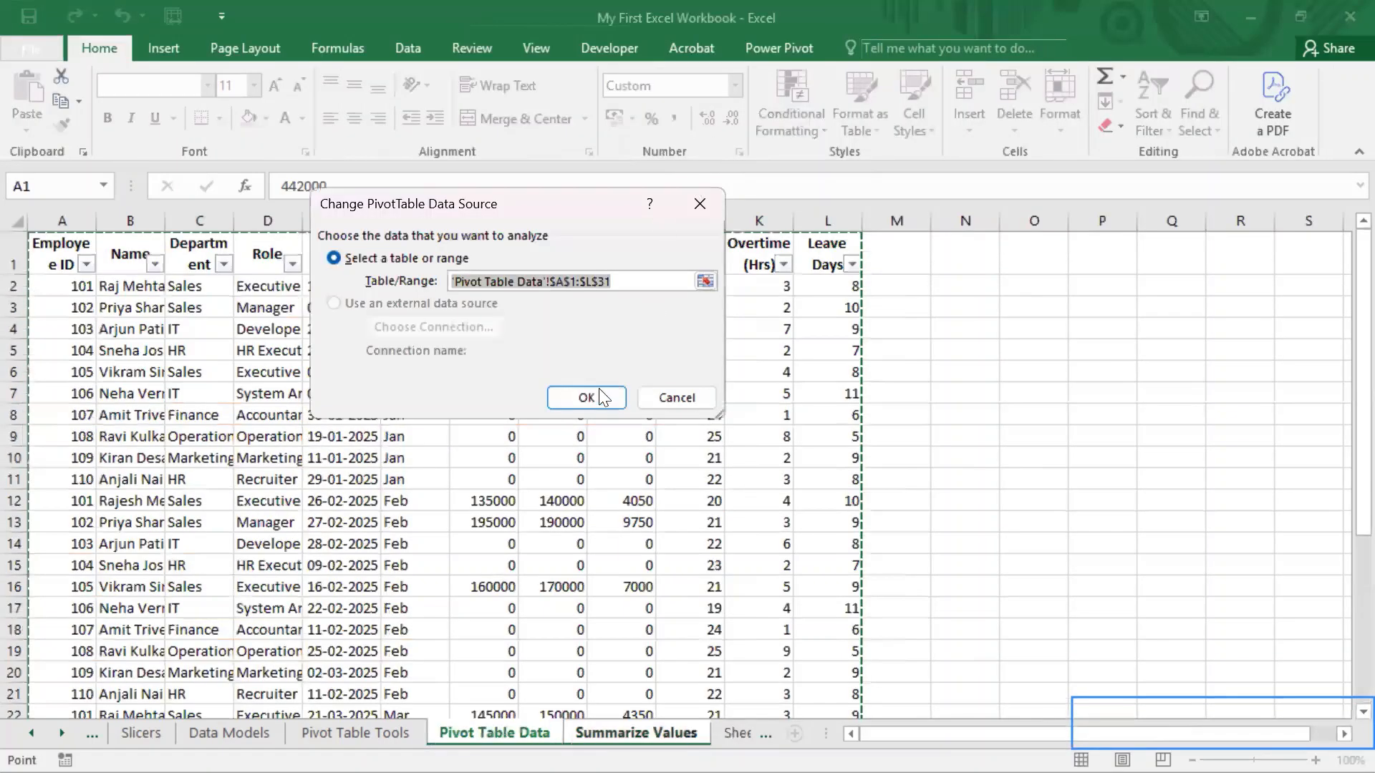
pyautogui.moveTo(1358, 454); pyautogui.dragTo(1350, 648)
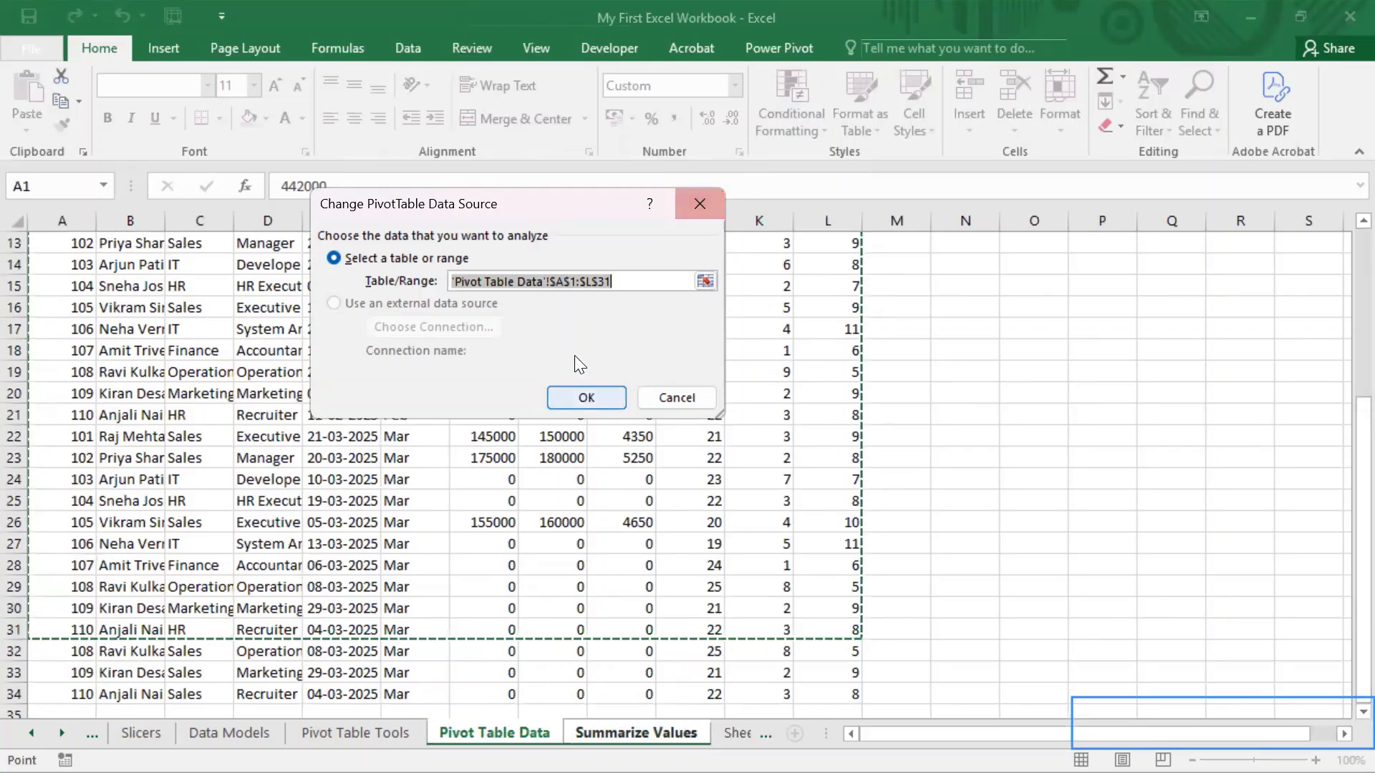
pyautogui.click(650, 280)
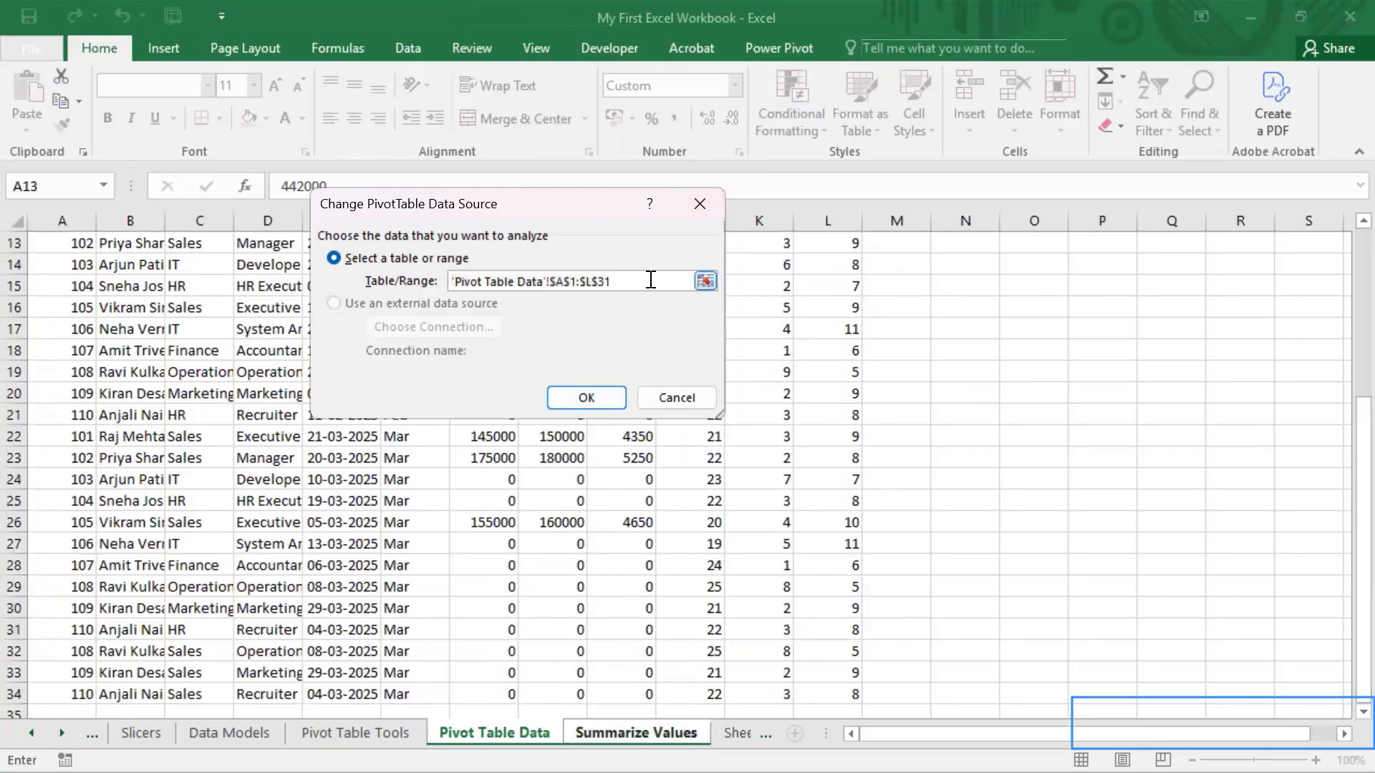
pyautogui.press('BackSpace')
pyautogui.write('4')
pyautogui.click(581, 399)
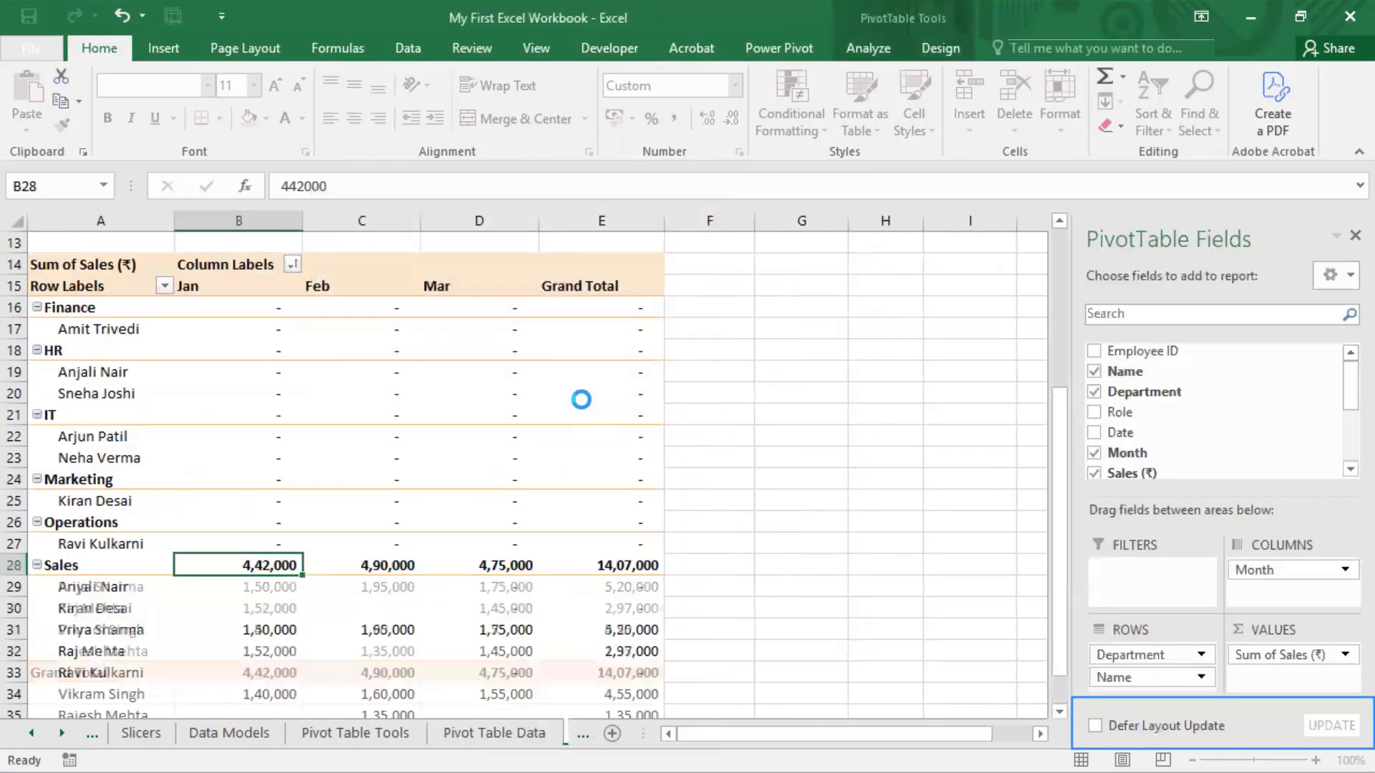
pyautogui.scroll(-3, 304, 474)
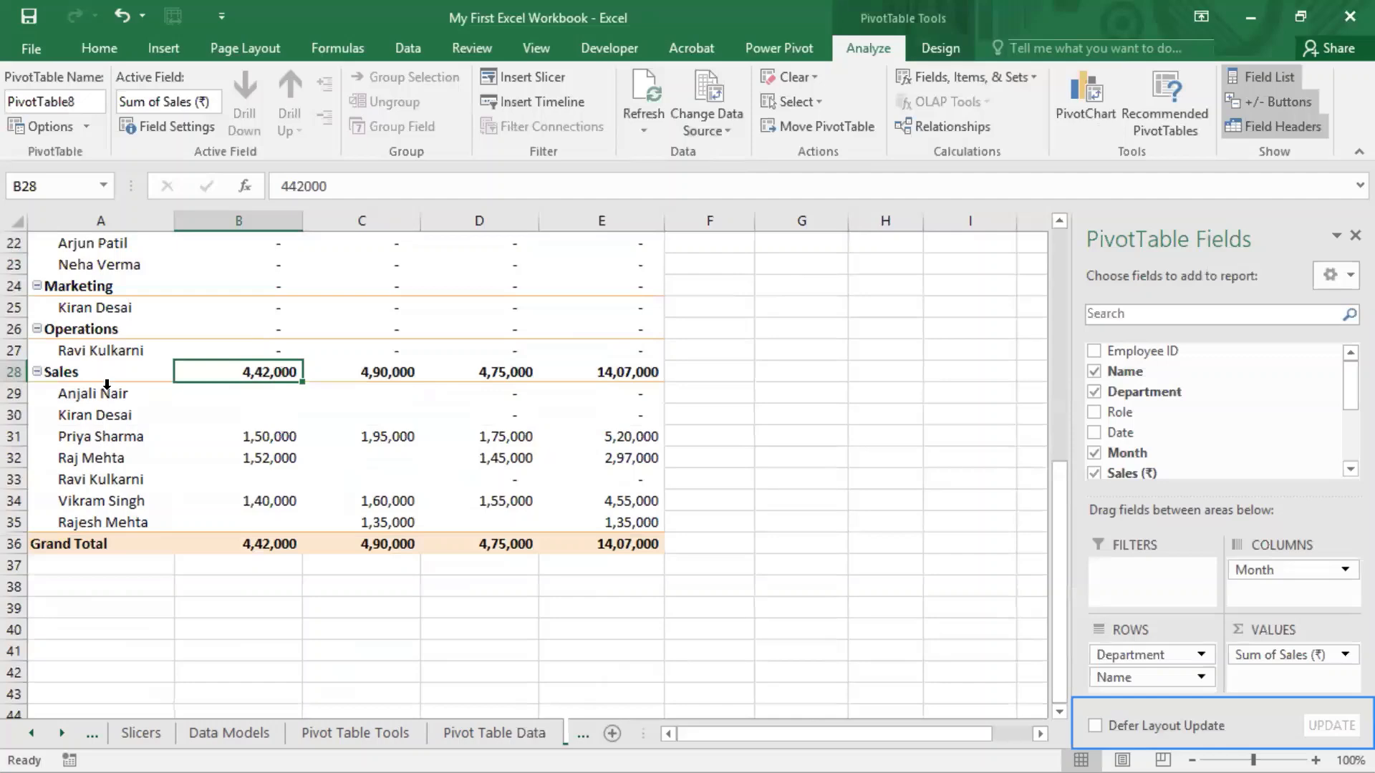
pyautogui.moveTo(107, 393); pyautogui.dragTo(124, 510)
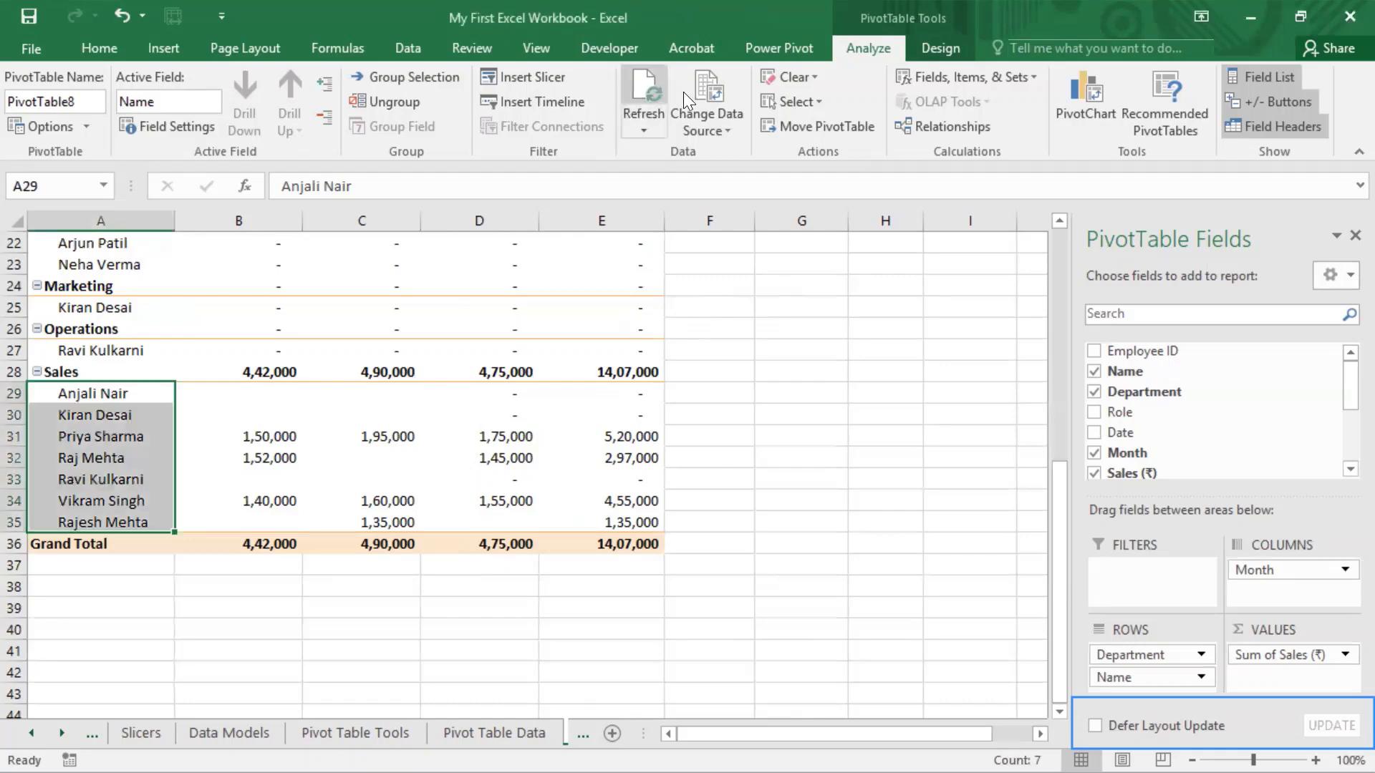
# View the pivot's Clear and Select options from cell C24 and select the entire PivotTable
pyautogui.click(396, 284)
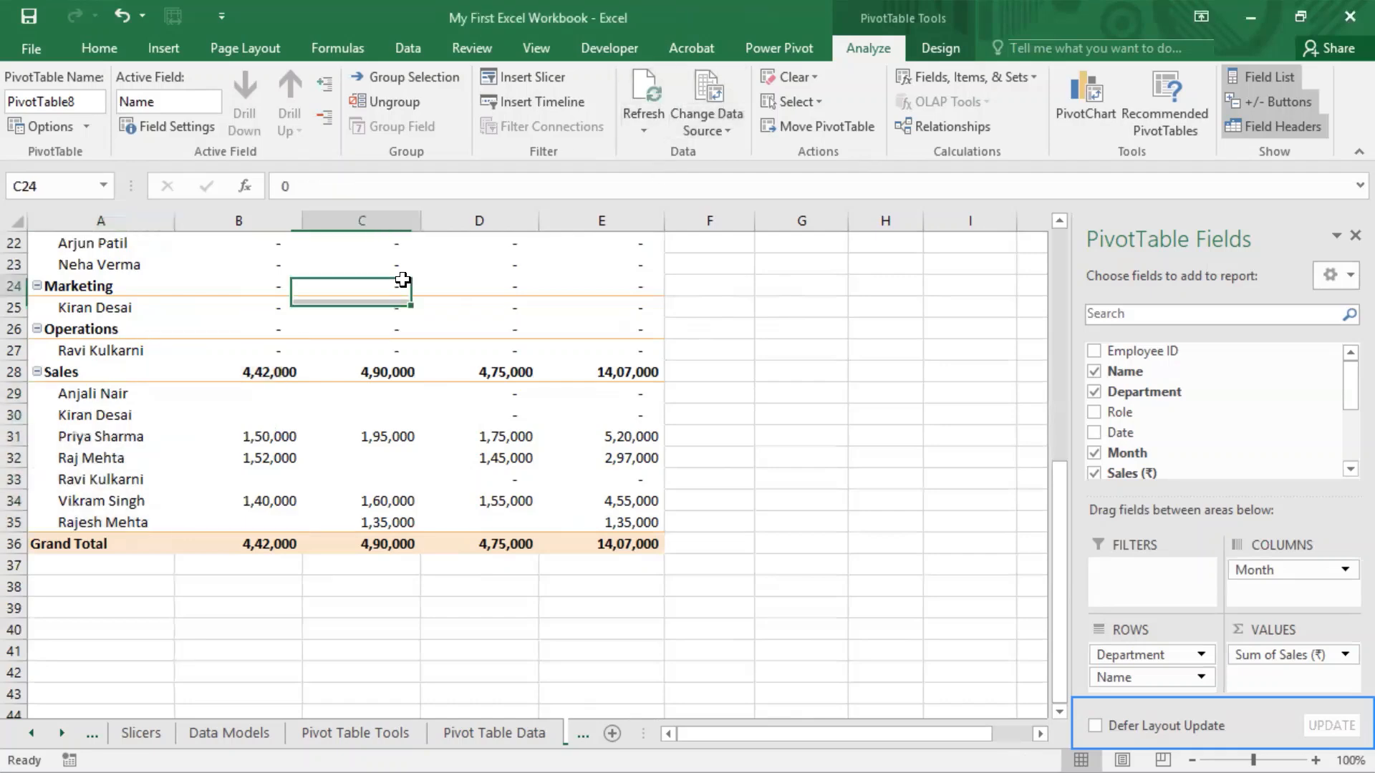
pyautogui.click(814, 78)
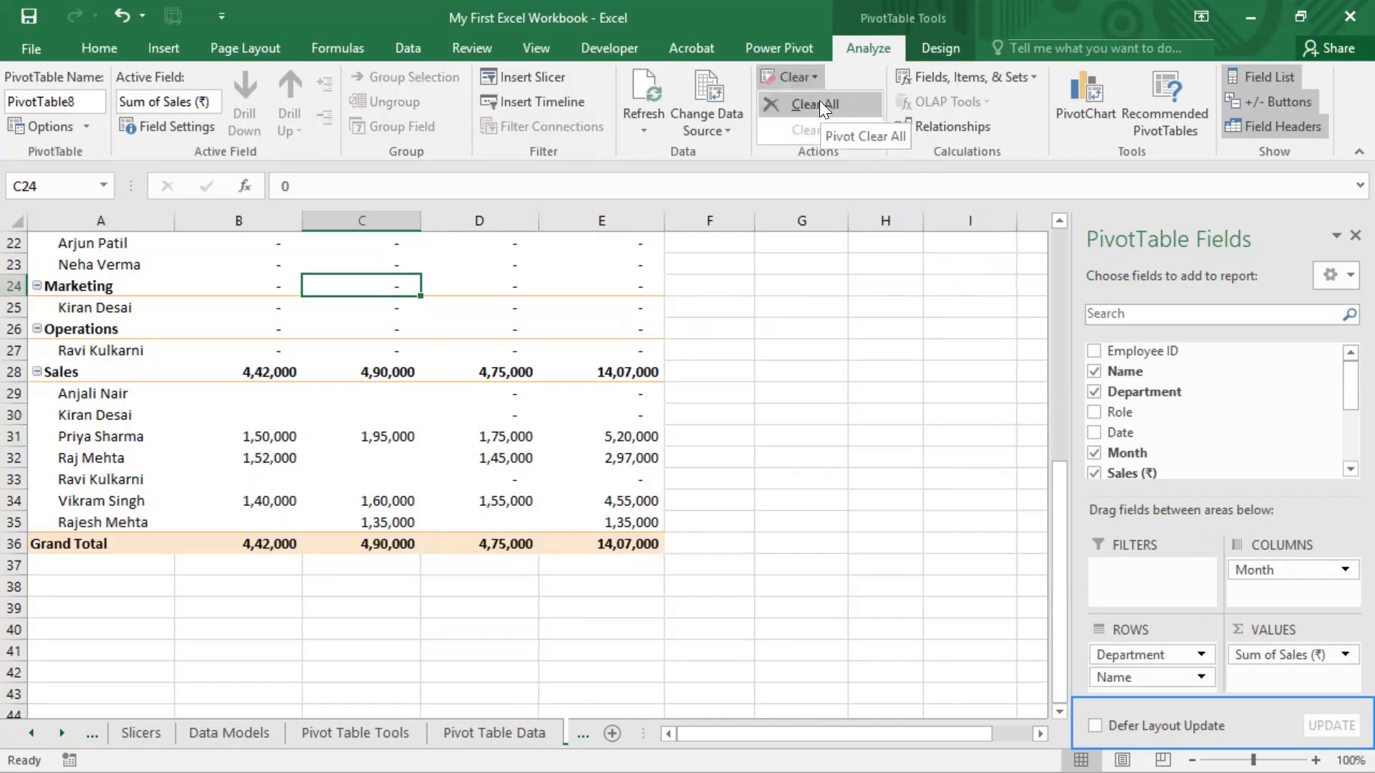
pyautogui.click(839, 102)
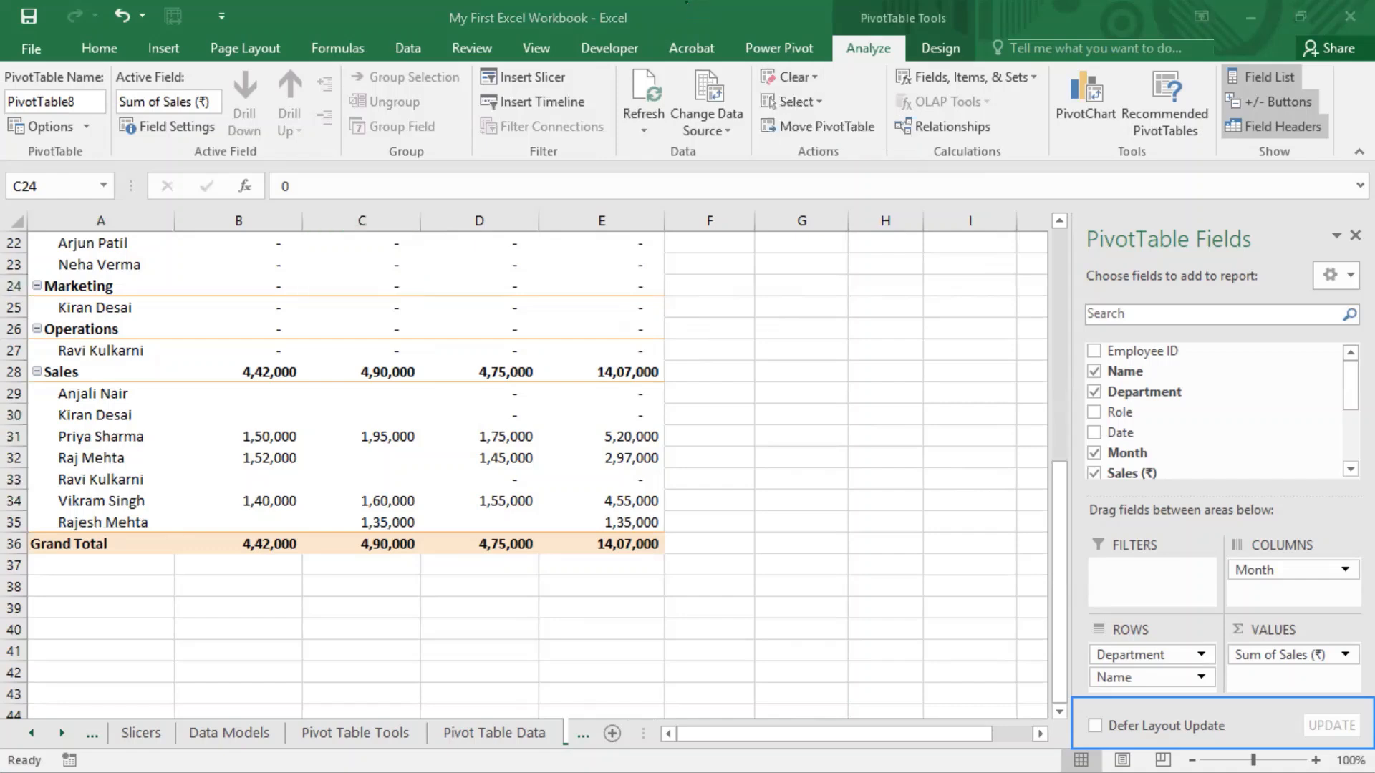
pyautogui.click(814, 102)
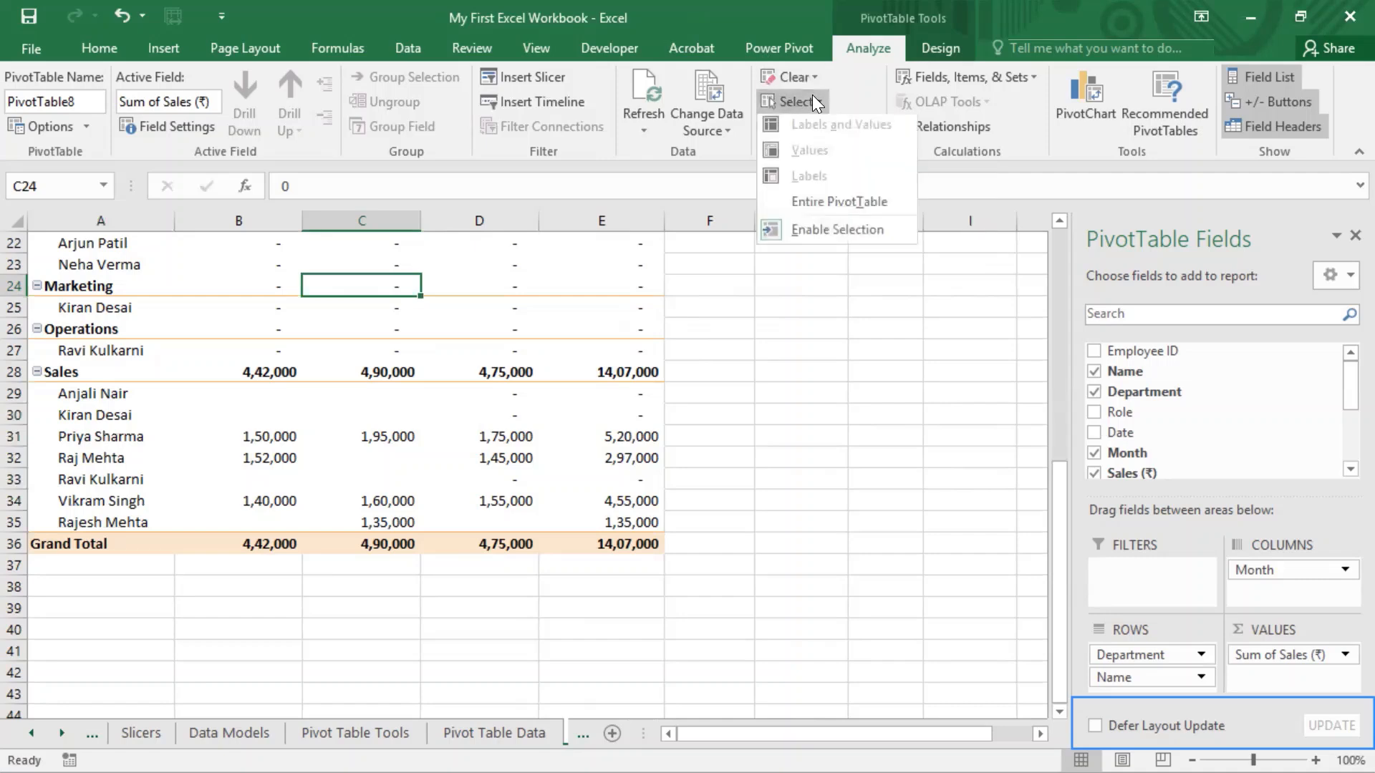
pyautogui.click(845, 204)
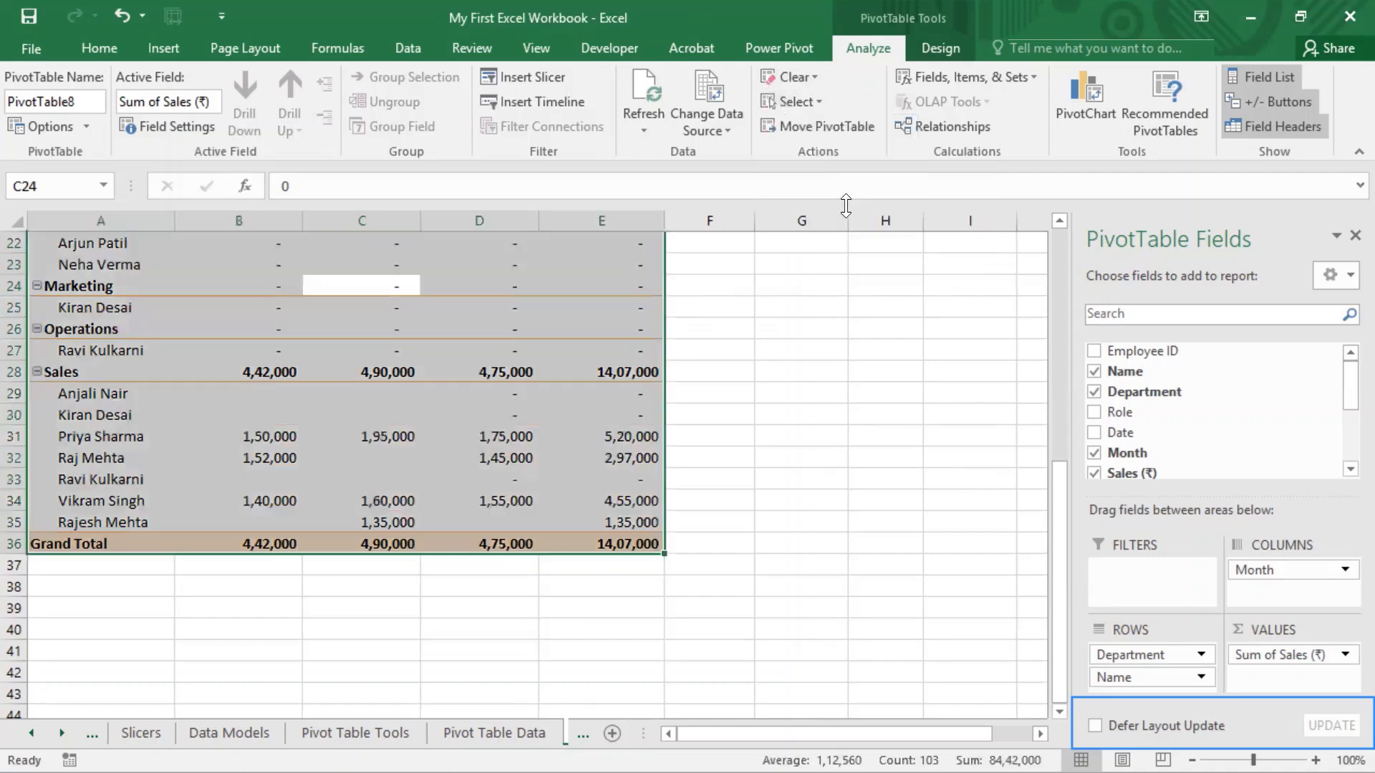
pyautogui.click(821, 103)
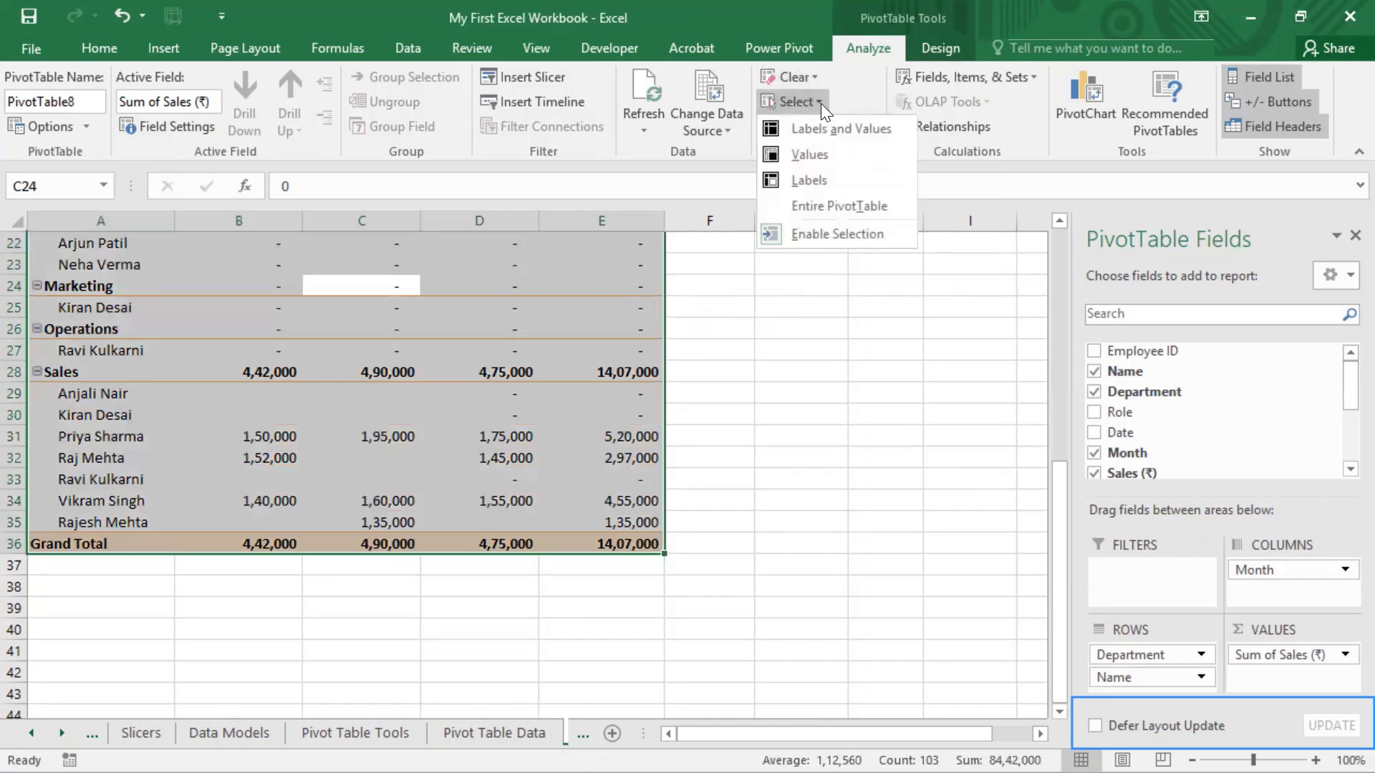
pyautogui.click(807, 76)
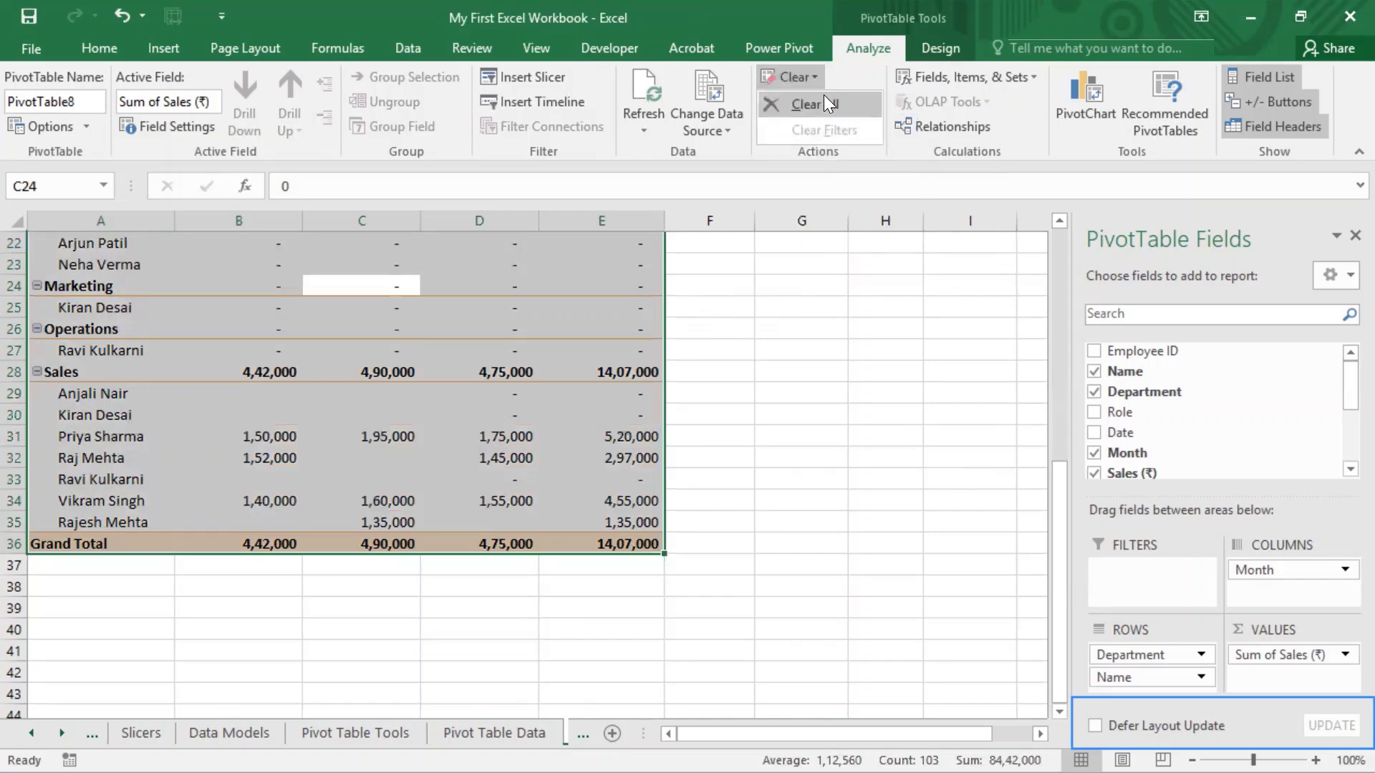
pyautogui.click(831, 323)
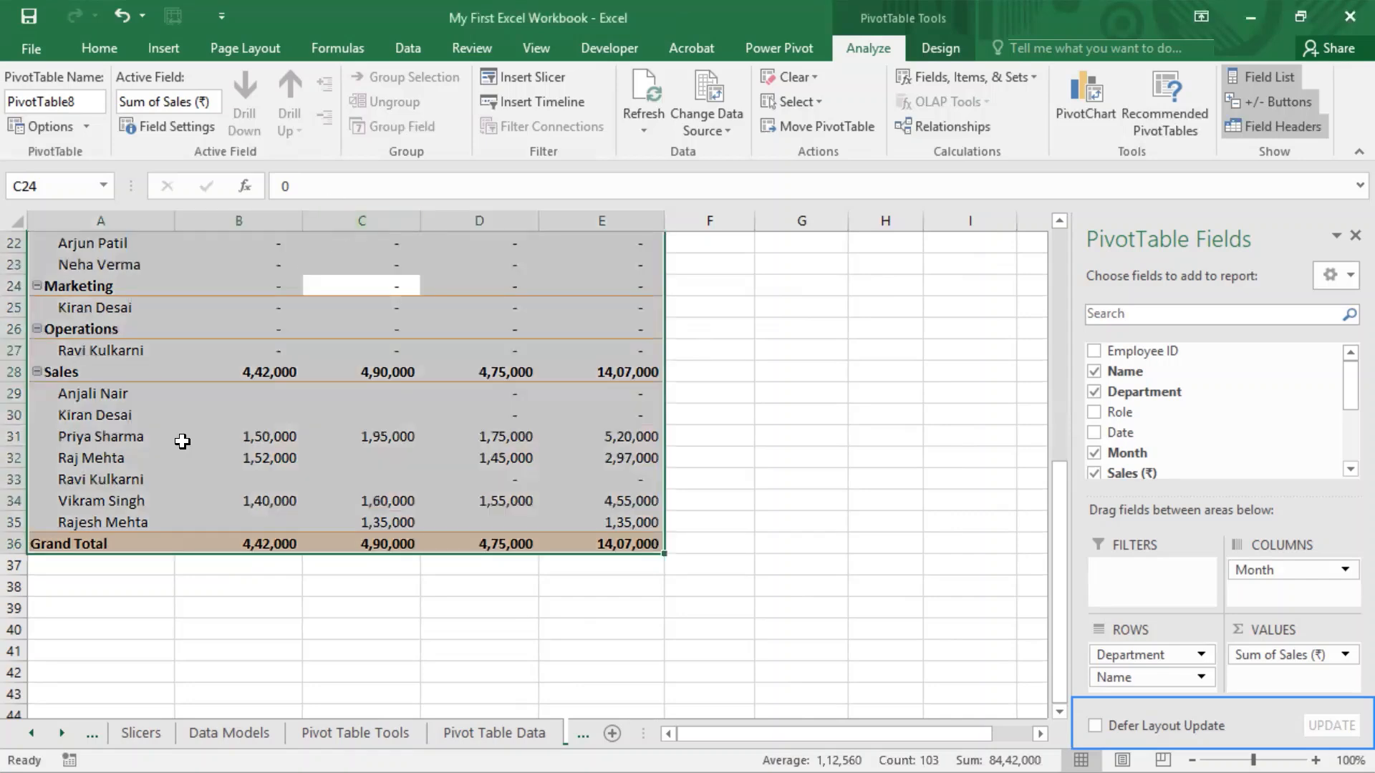
# Review both pivots on the Summarize Values sheet and open the context options of the first name under HR
pyautogui.click(126, 429)
pyautogui.click(92, 399)
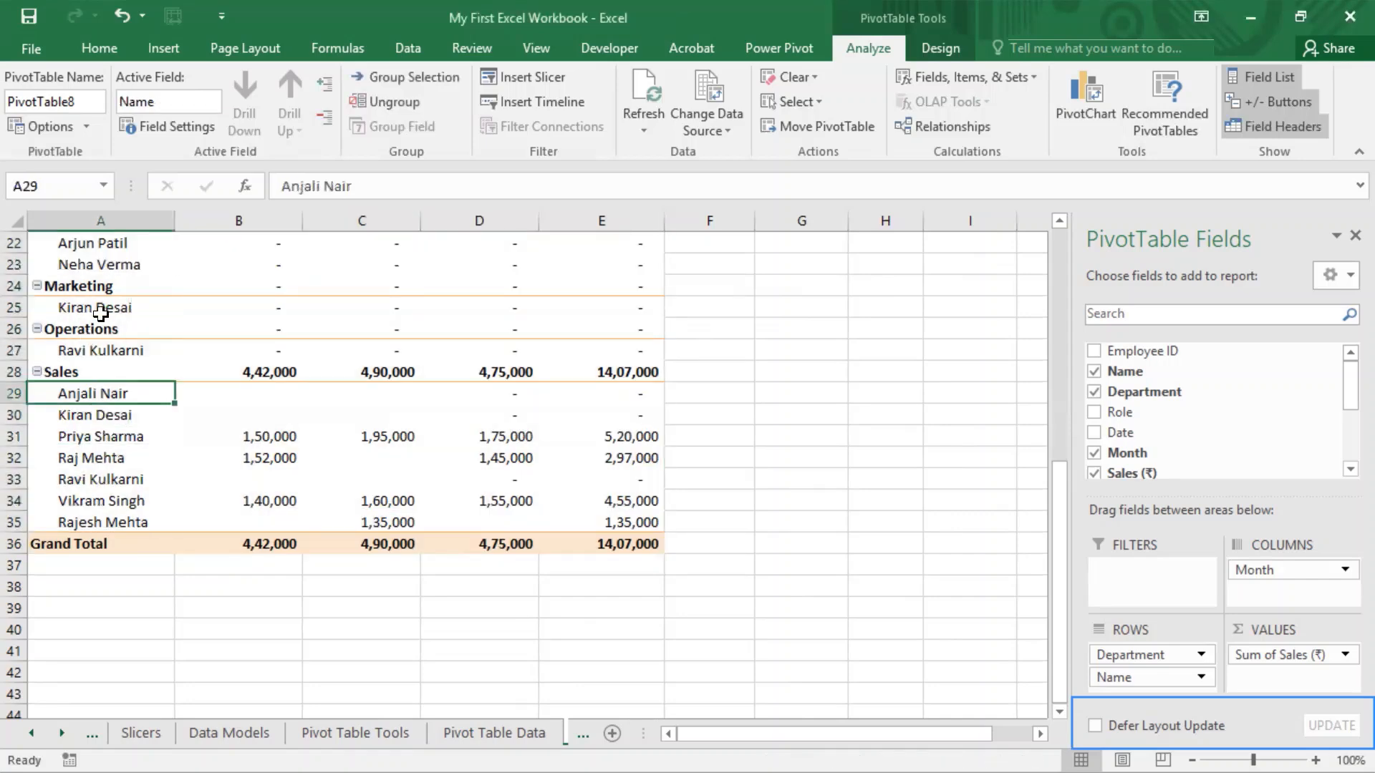
pyautogui.scroll(7, 377, 363)
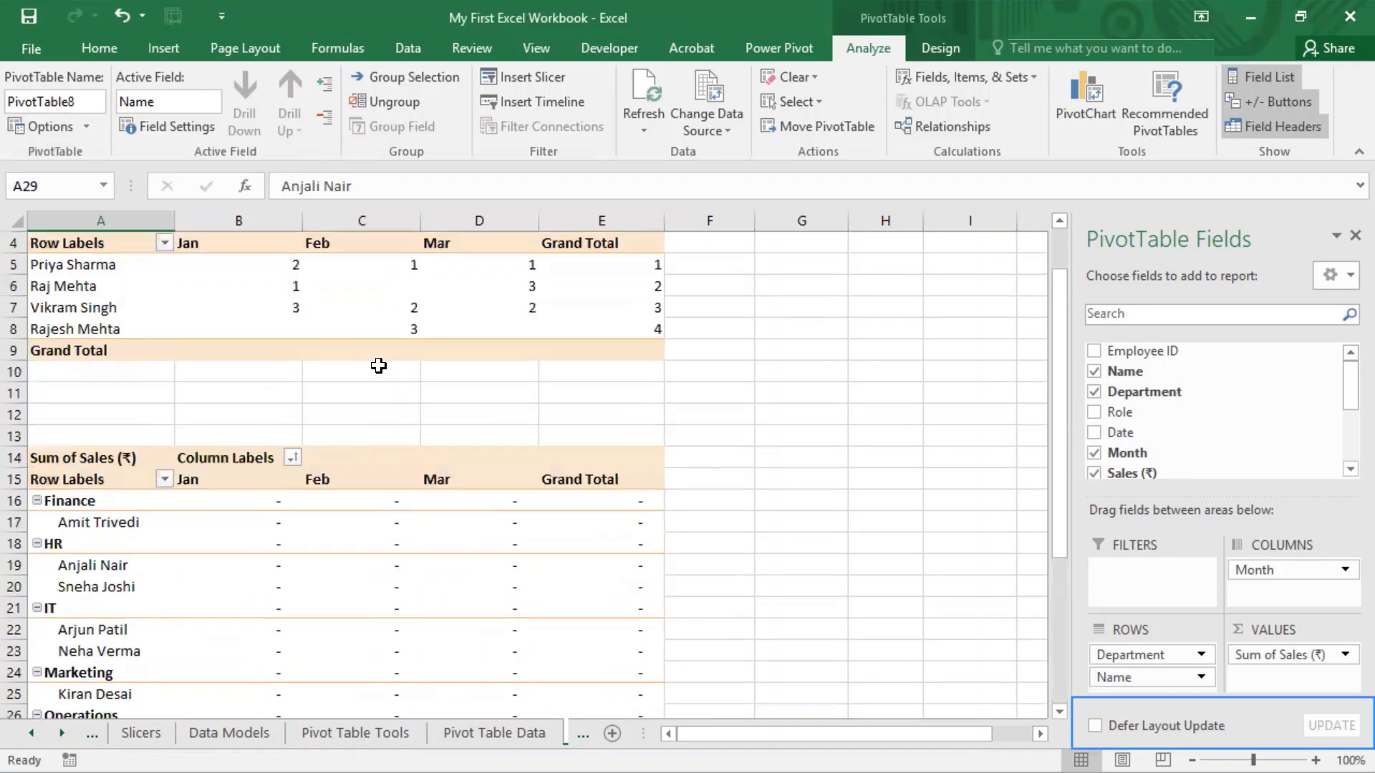
pyautogui.scroll(-6, 377, 362)
pyautogui.scroll(1, 389, 348)
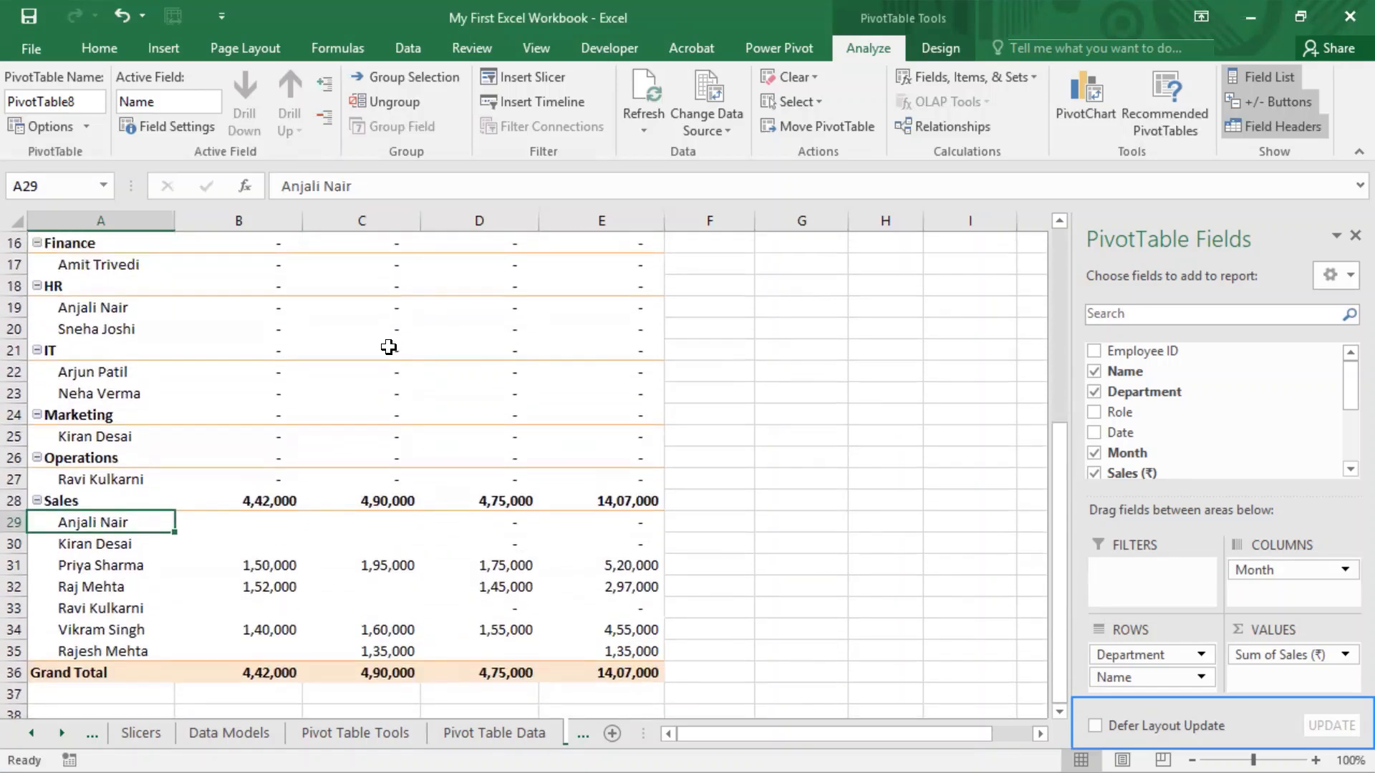
pyautogui.click(98, 311)
pyautogui.rightClick(99, 311)
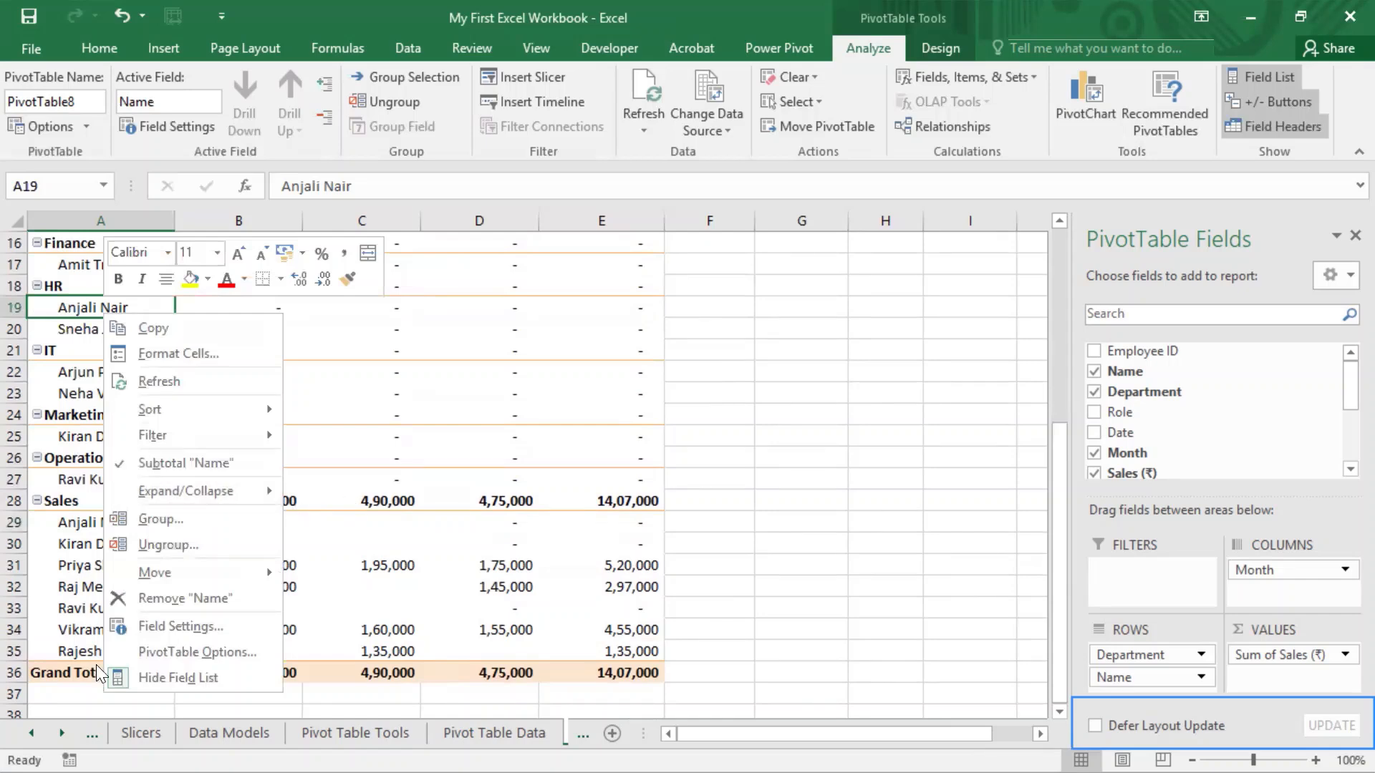
# View the sheet options available for the Summarize Values sheet and dismiss them without applying any
pyautogui.click(530, 734)
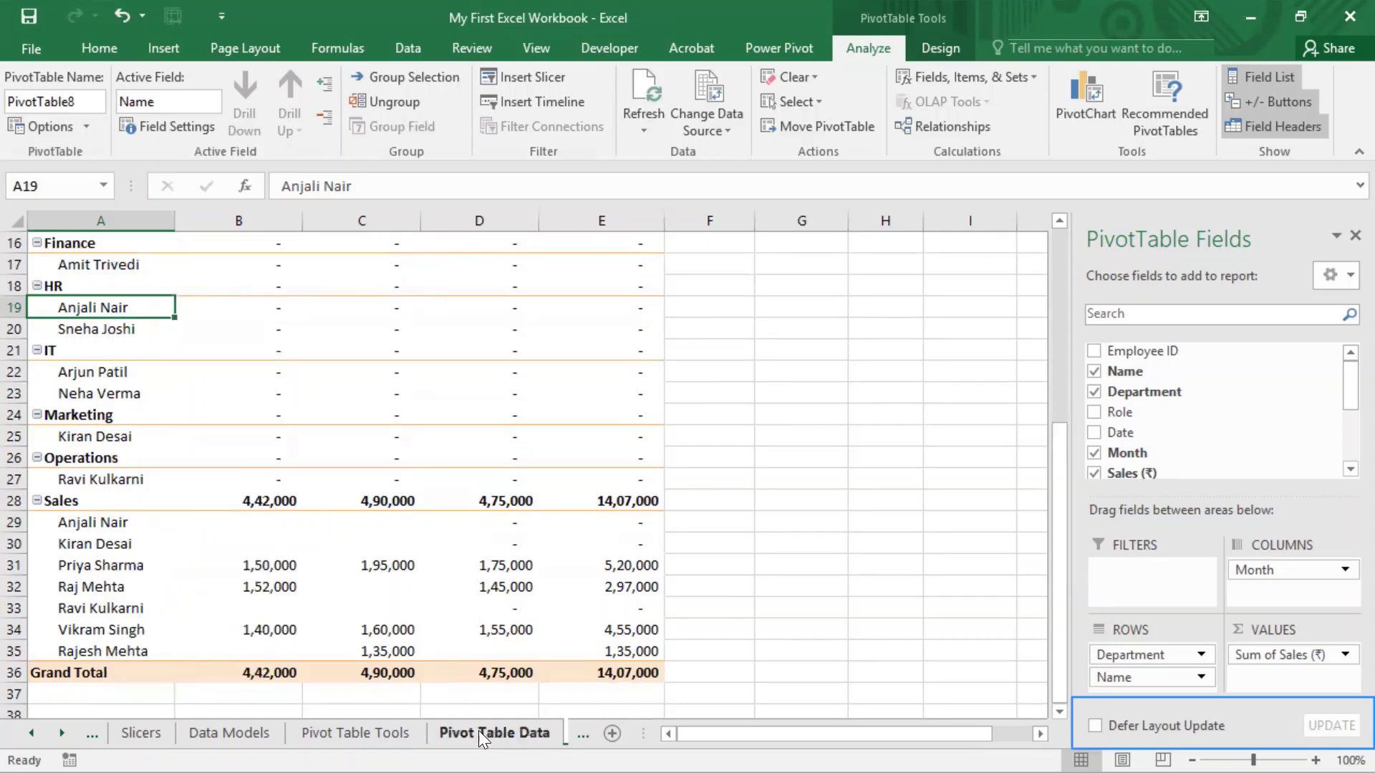
pyautogui.click(576, 732)
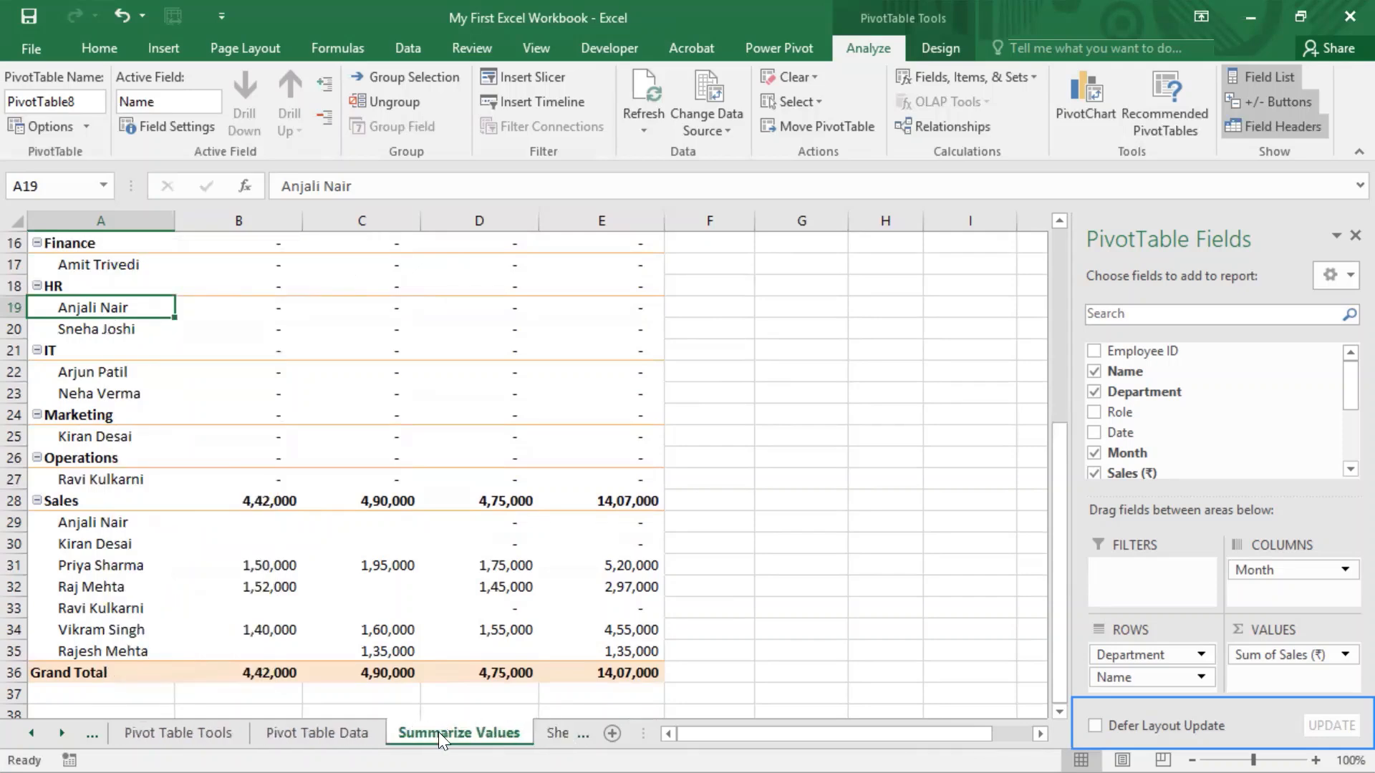
pyautogui.rightClick(438, 732)
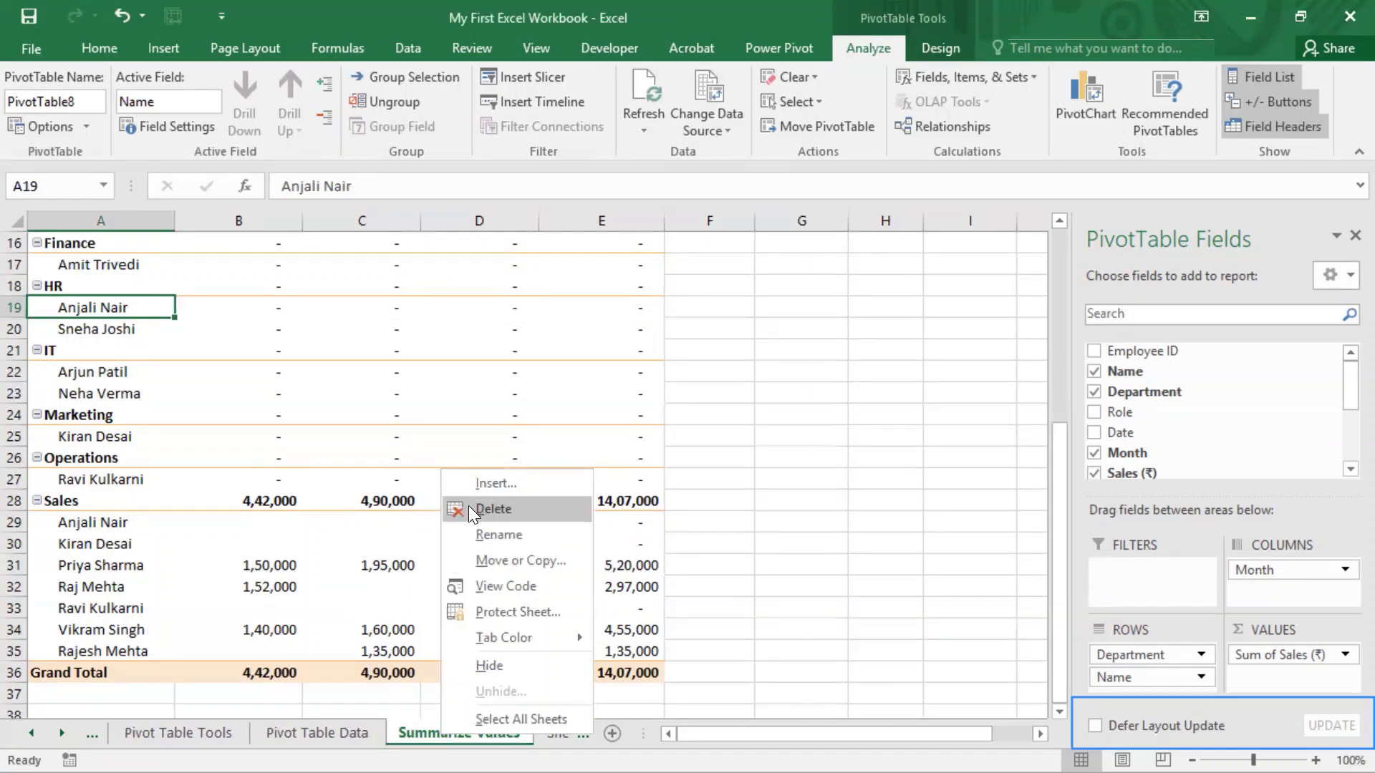
pyautogui.click(165, 310)
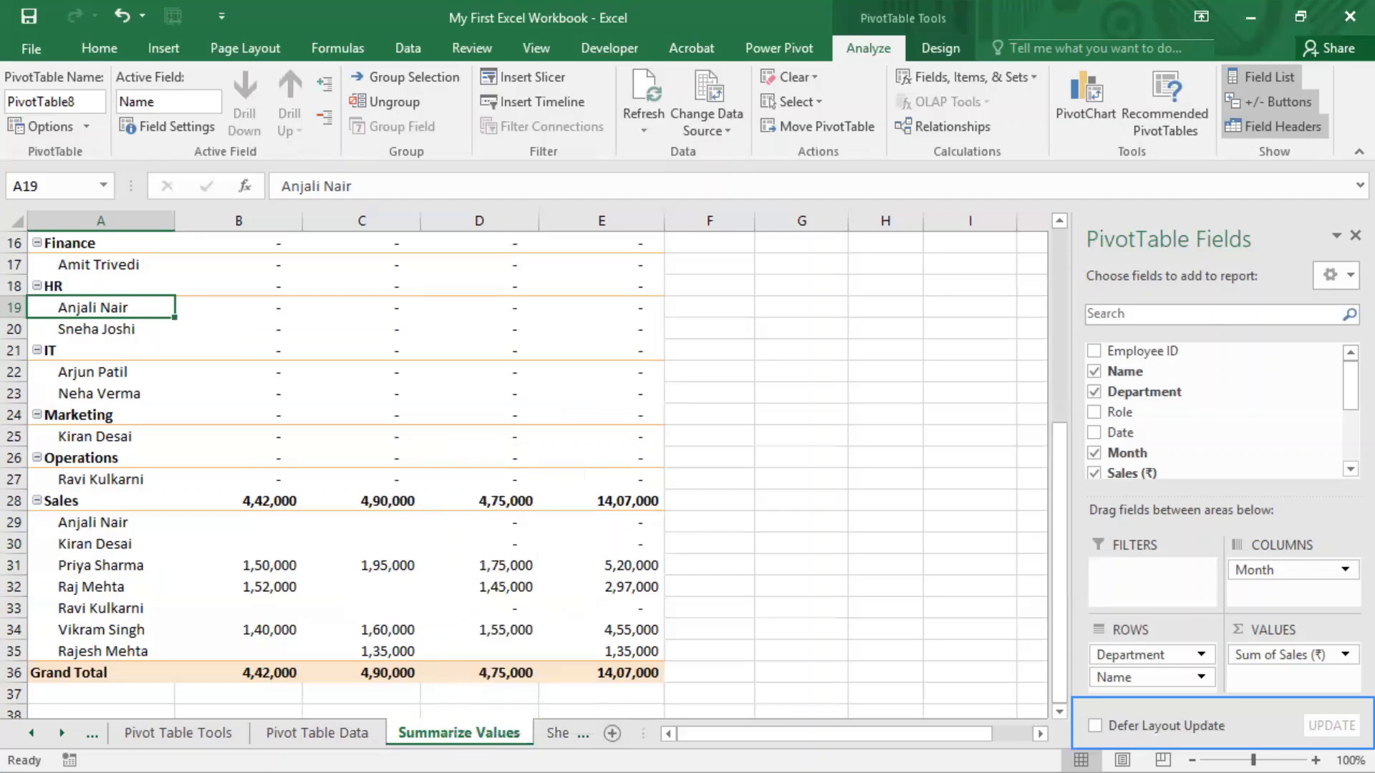
# Go to the Data Models sheet and view the connection properties behind the first pivot's refresh options
pyautogui.click(181, 734)
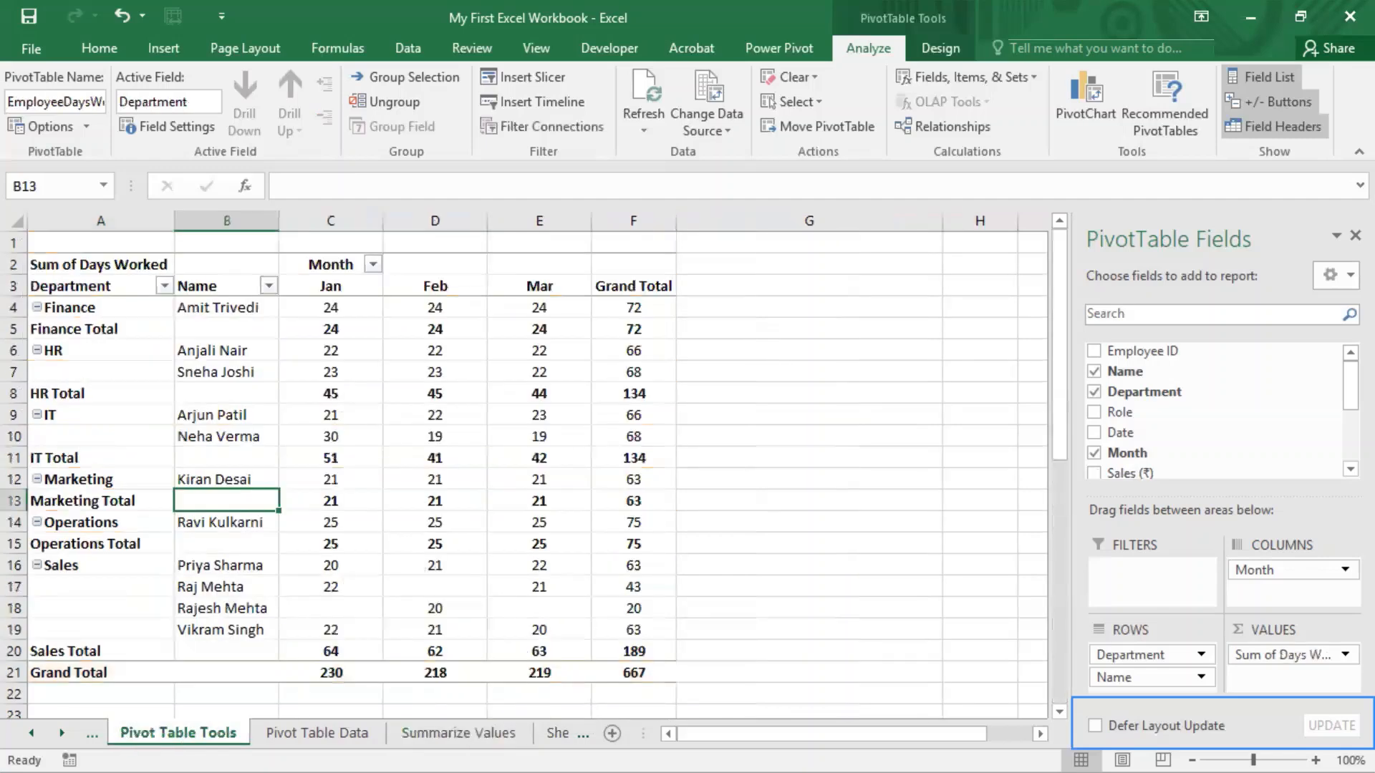
pyautogui.click(31, 733)
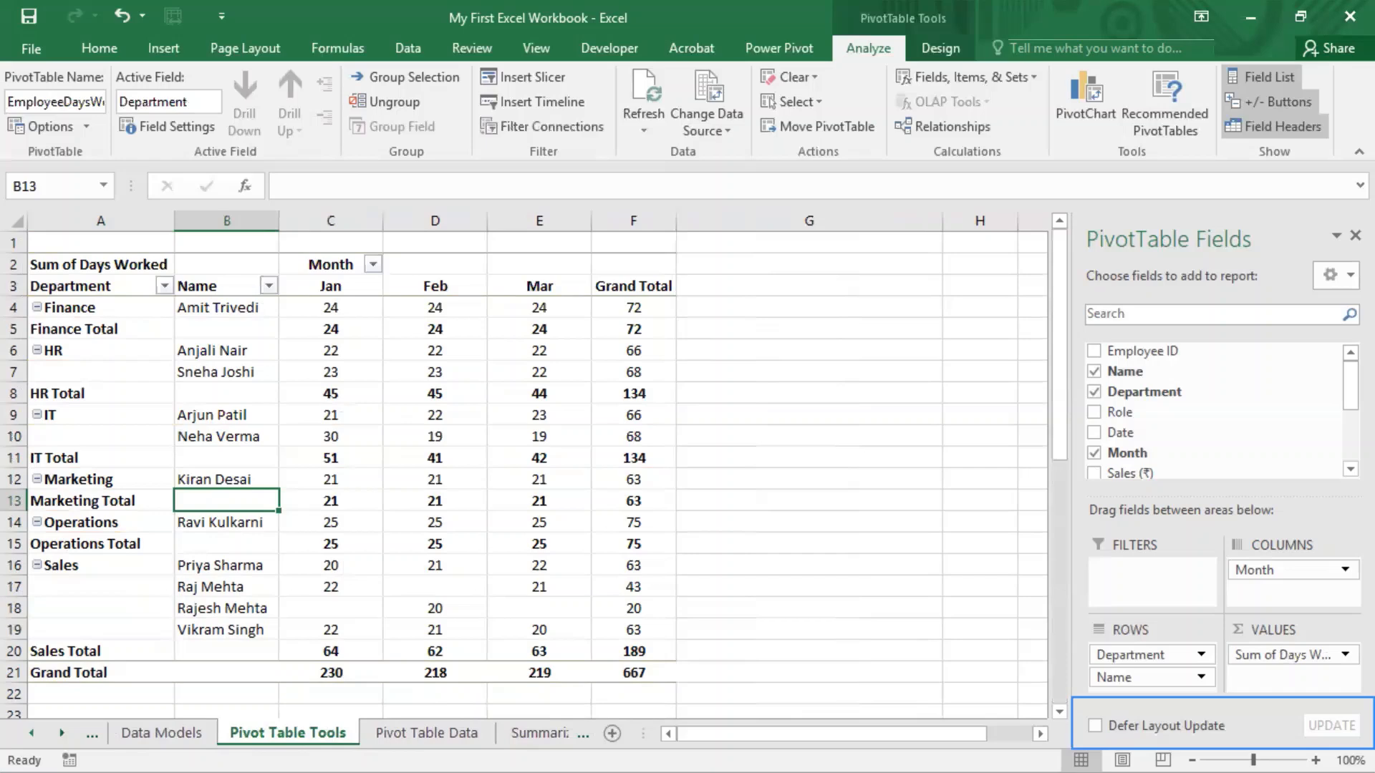
pyautogui.click(189, 732)
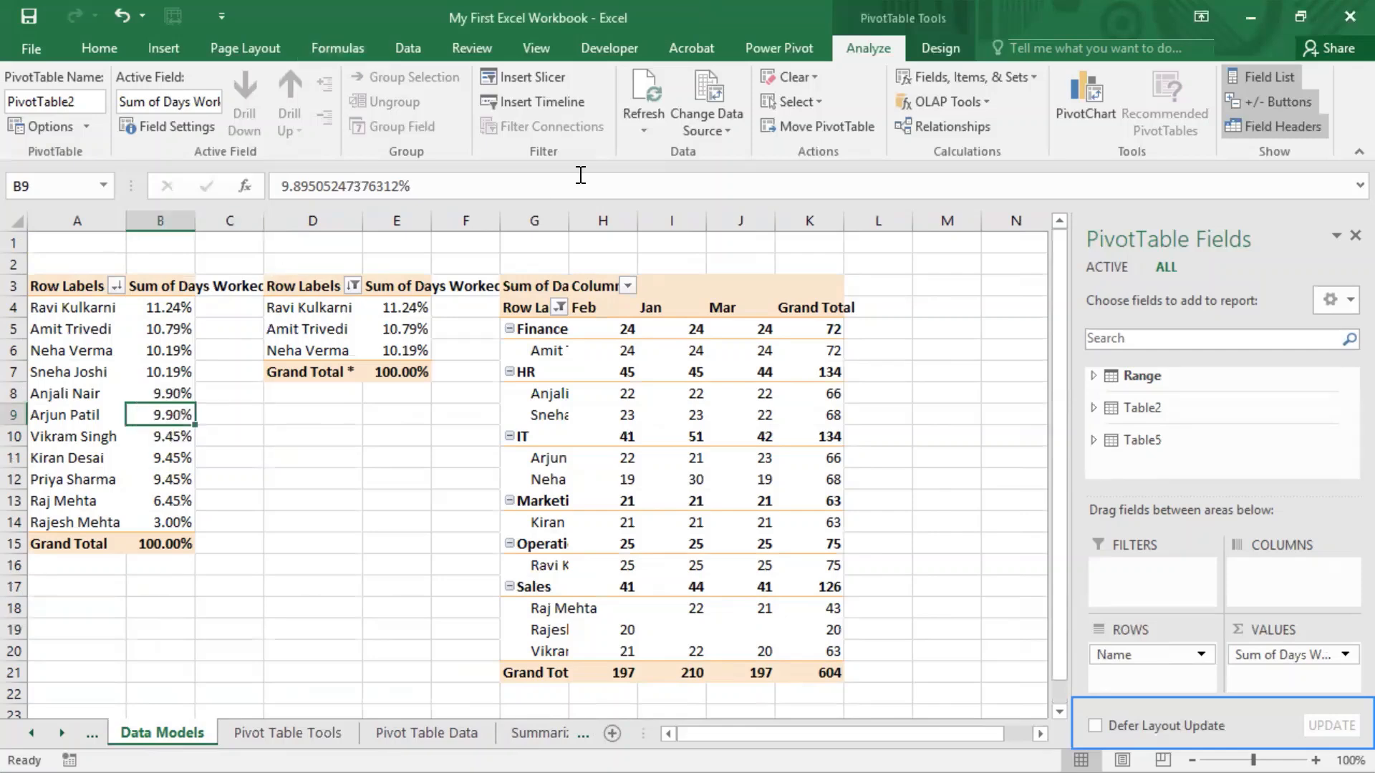
pyautogui.click(647, 127)
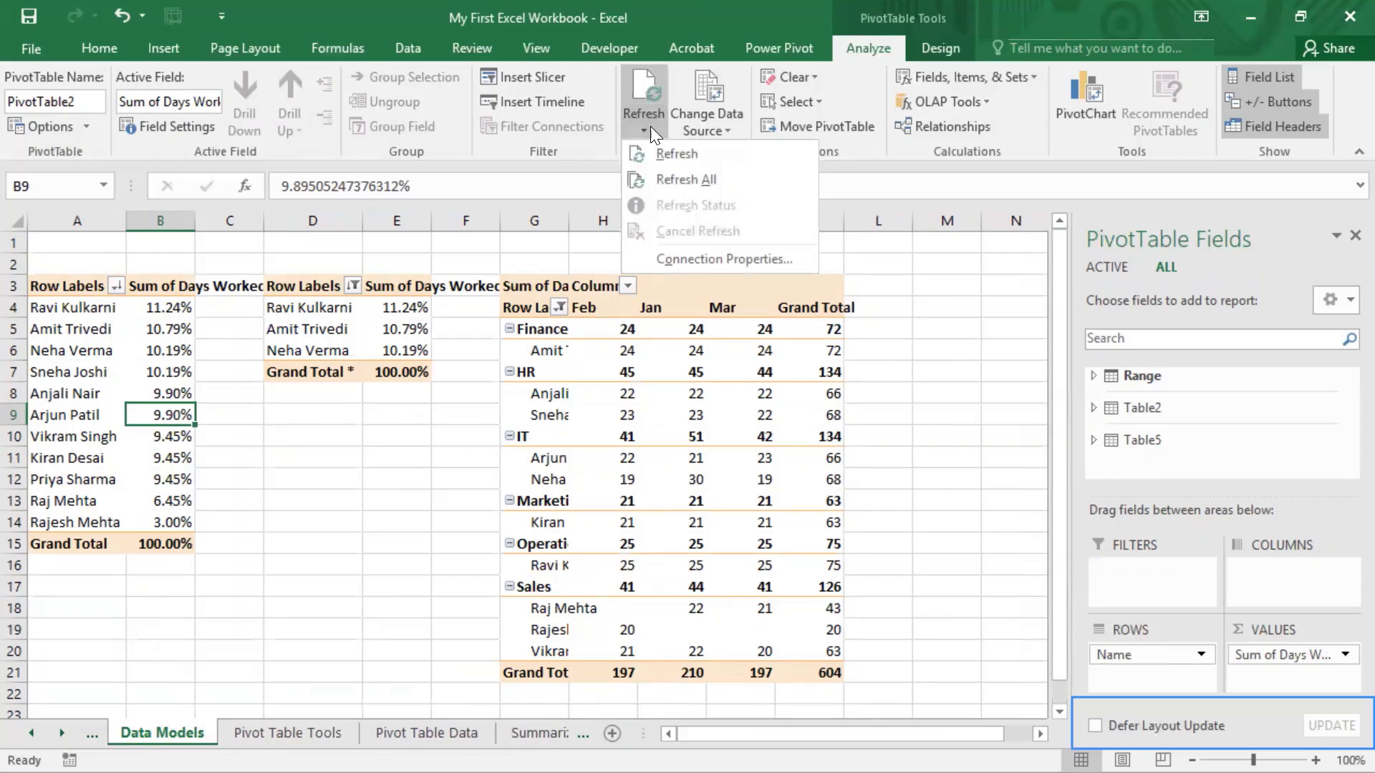
pyautogui.click(702, 256)
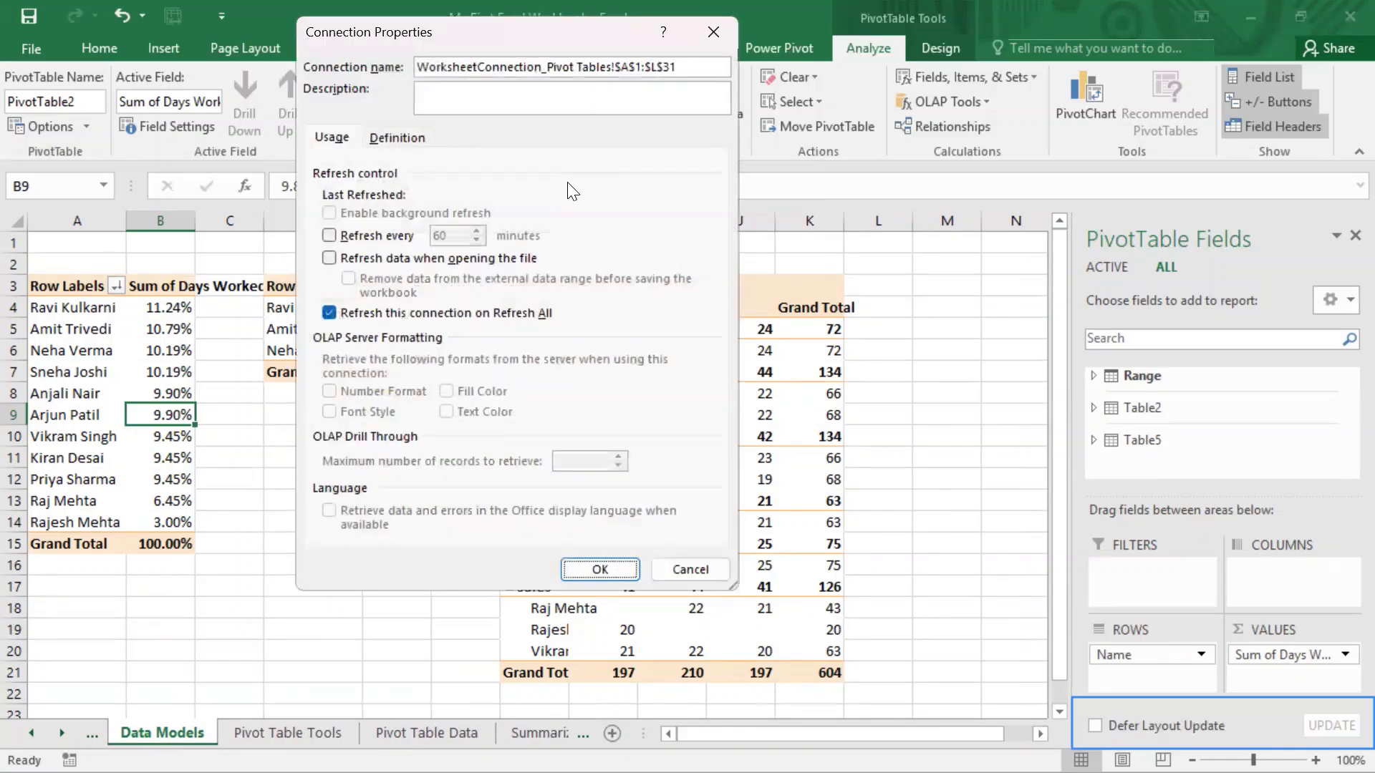
pyautogui.click(689, 553)
# View the context options of value cell B7 and check the source range set for its pivot
pyautogui.rightClick(147, 380)
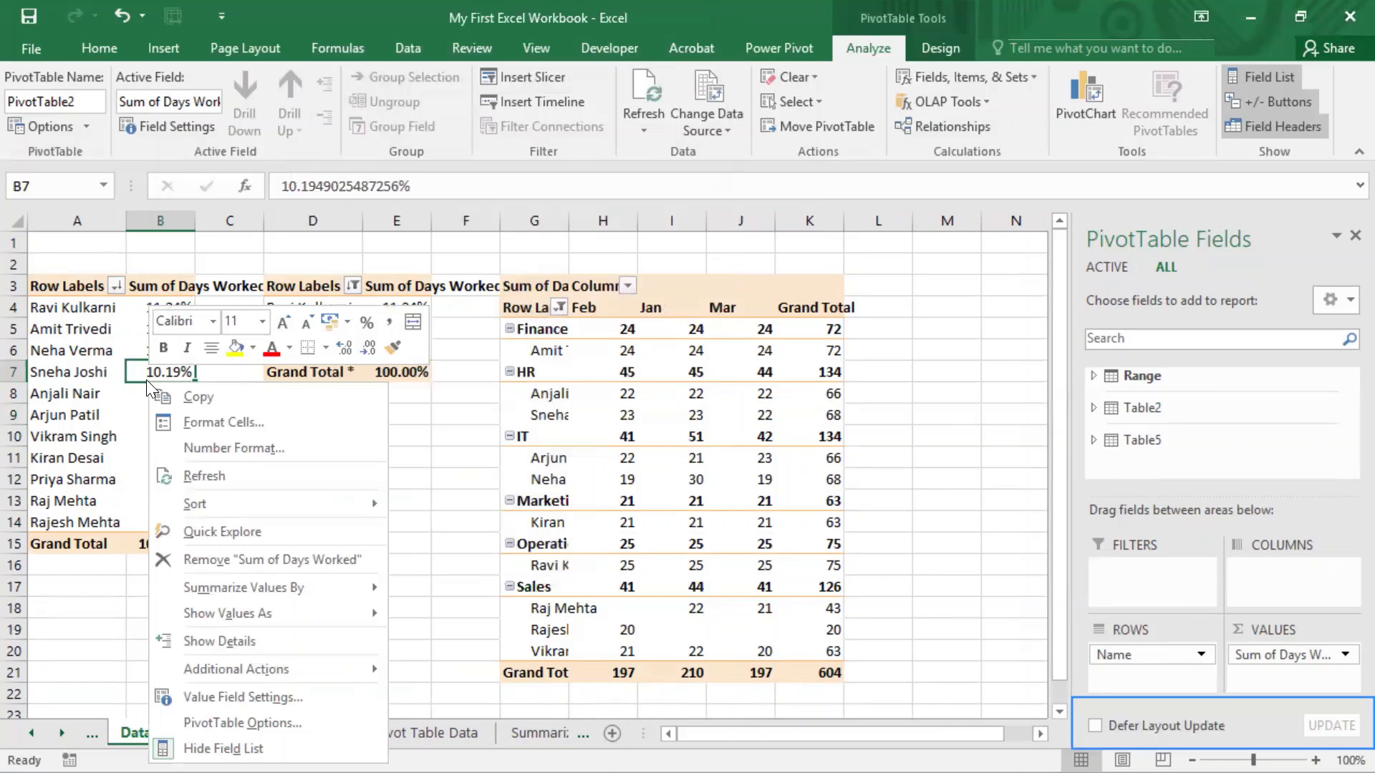
pyautogui.hotkey('alt', 'Tab')
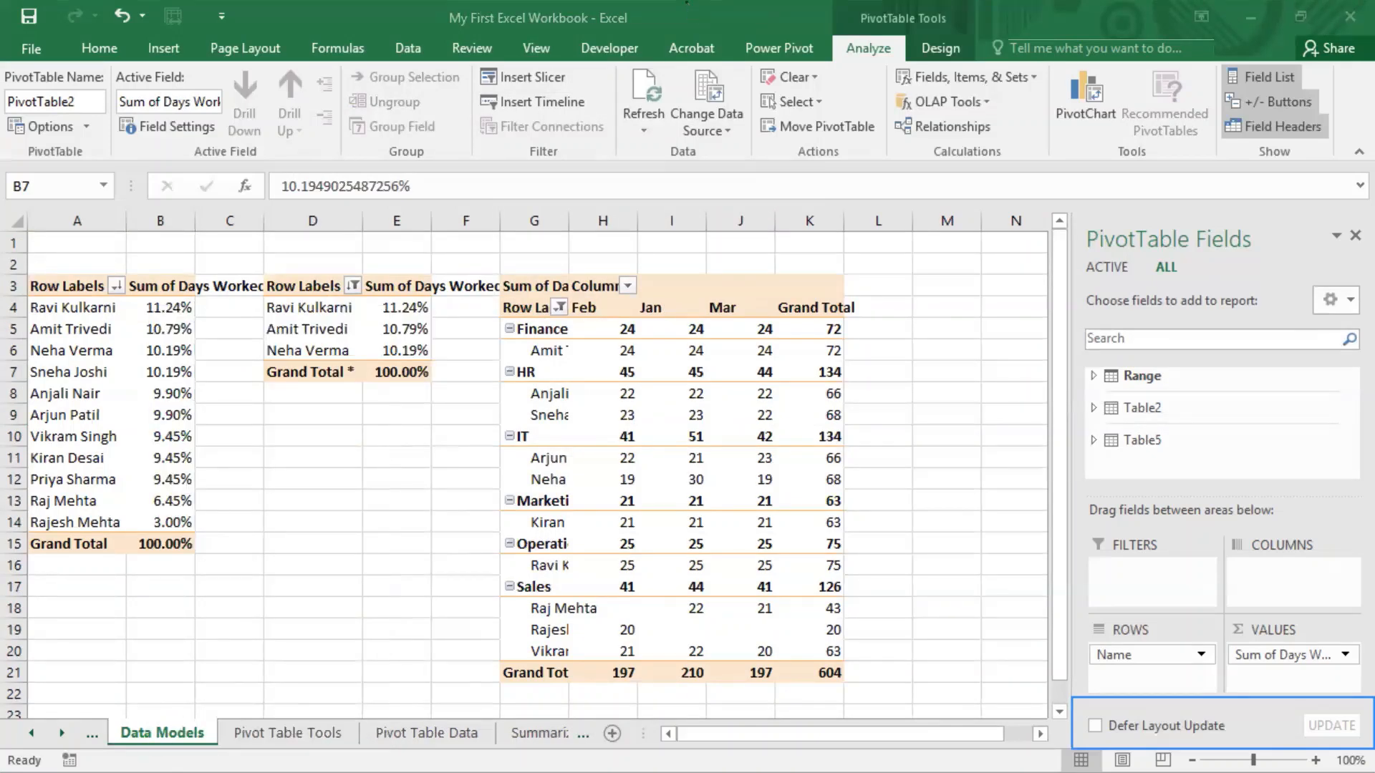
pyautogui.hotkey('alt', 'Tab')
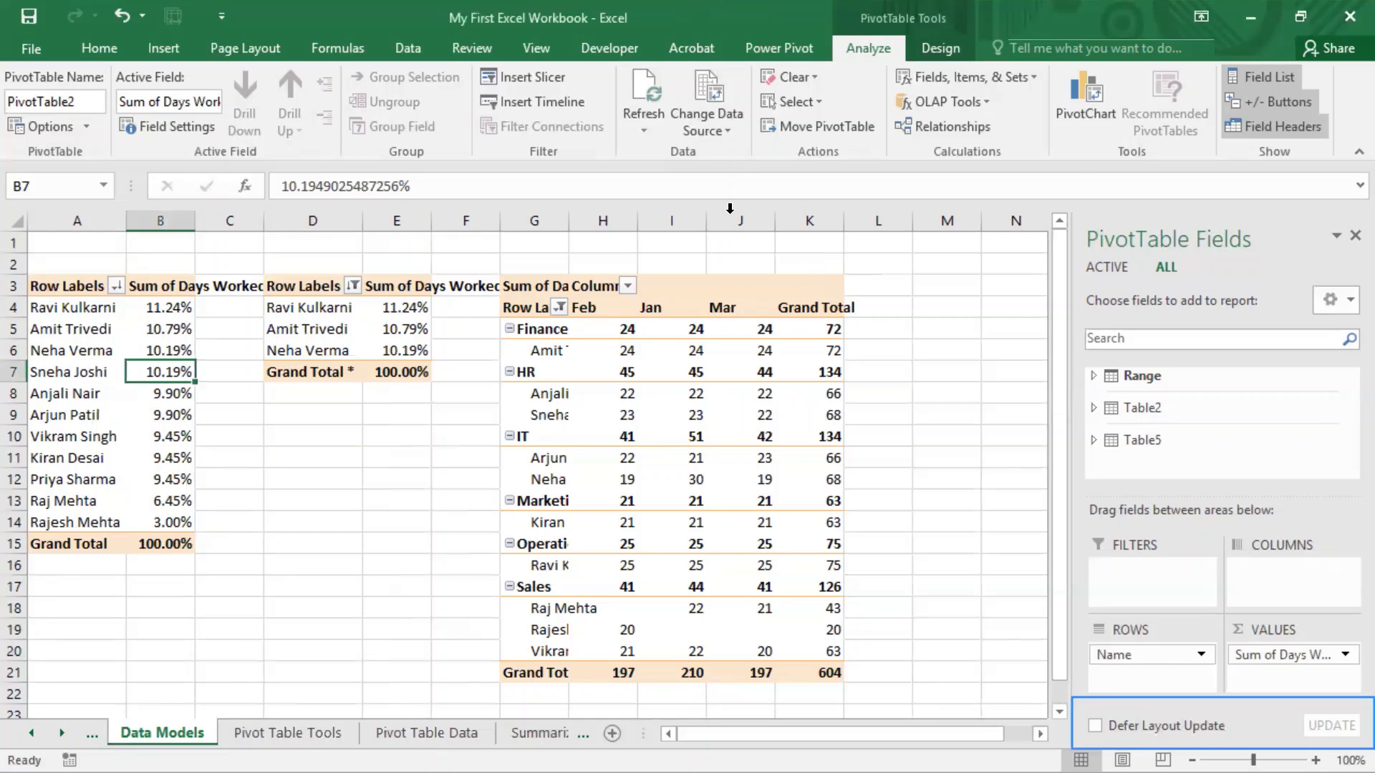
pyautogui.click(714, 92)
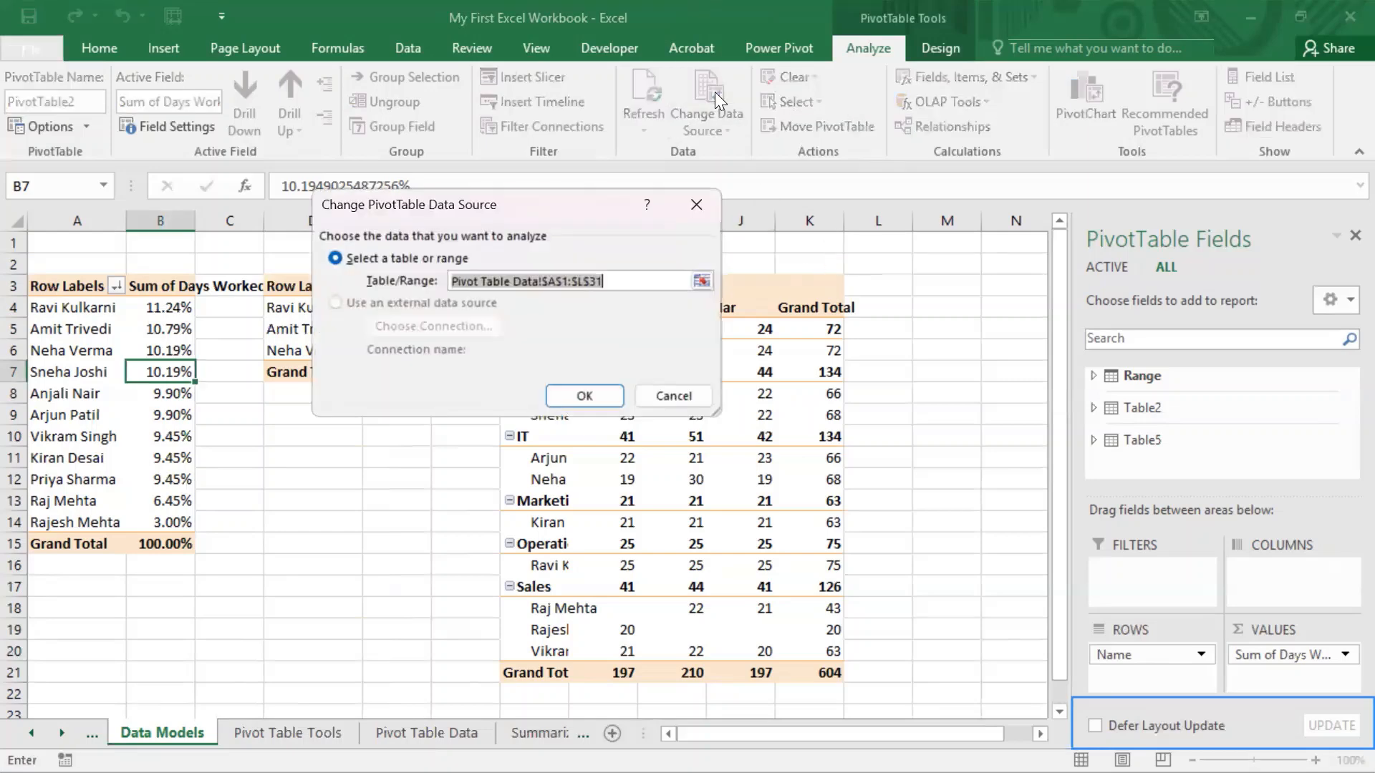
pyautogui.click(709, 203)
# Examine the refresh control settings in the pivot's connection properties through the data source options, leaving them as they are
pyautogui.click(726, 131)
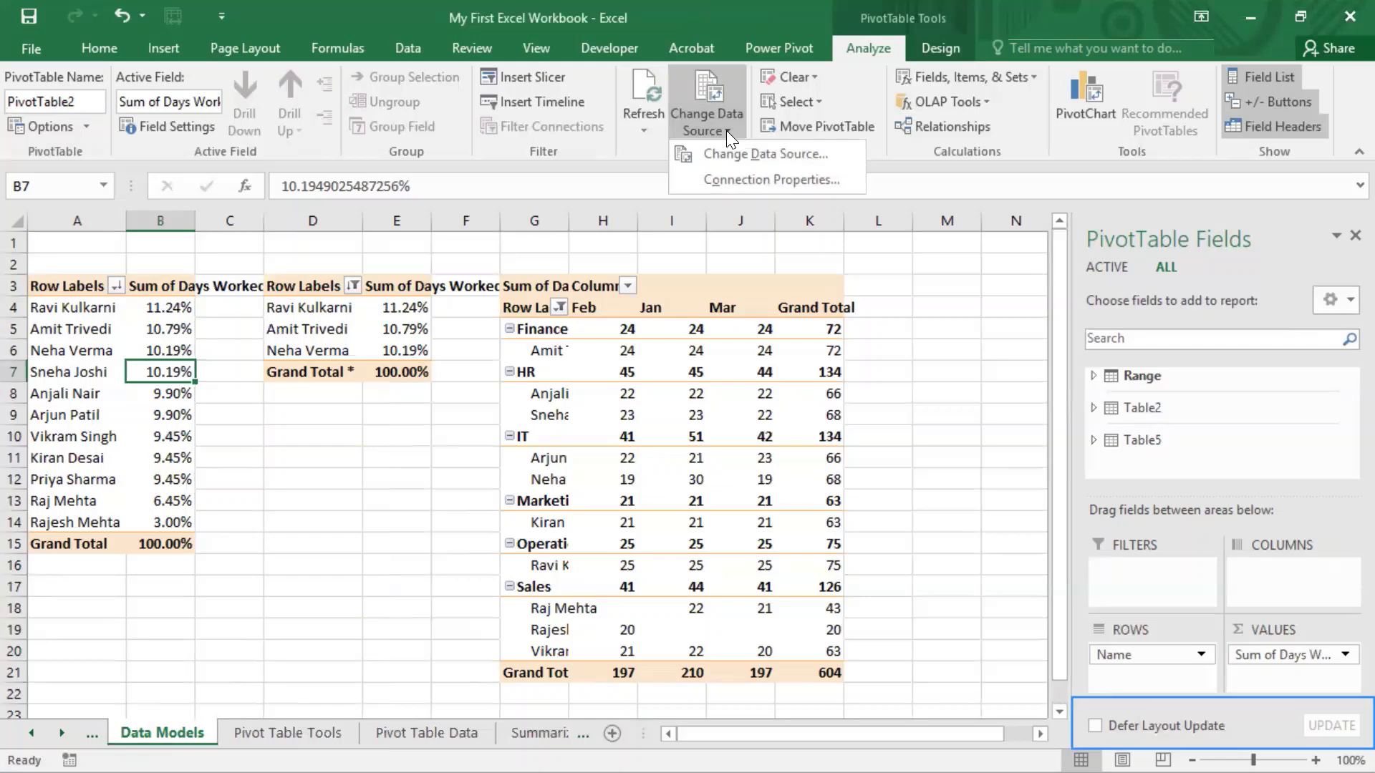
pyautogui.click(732, 174)
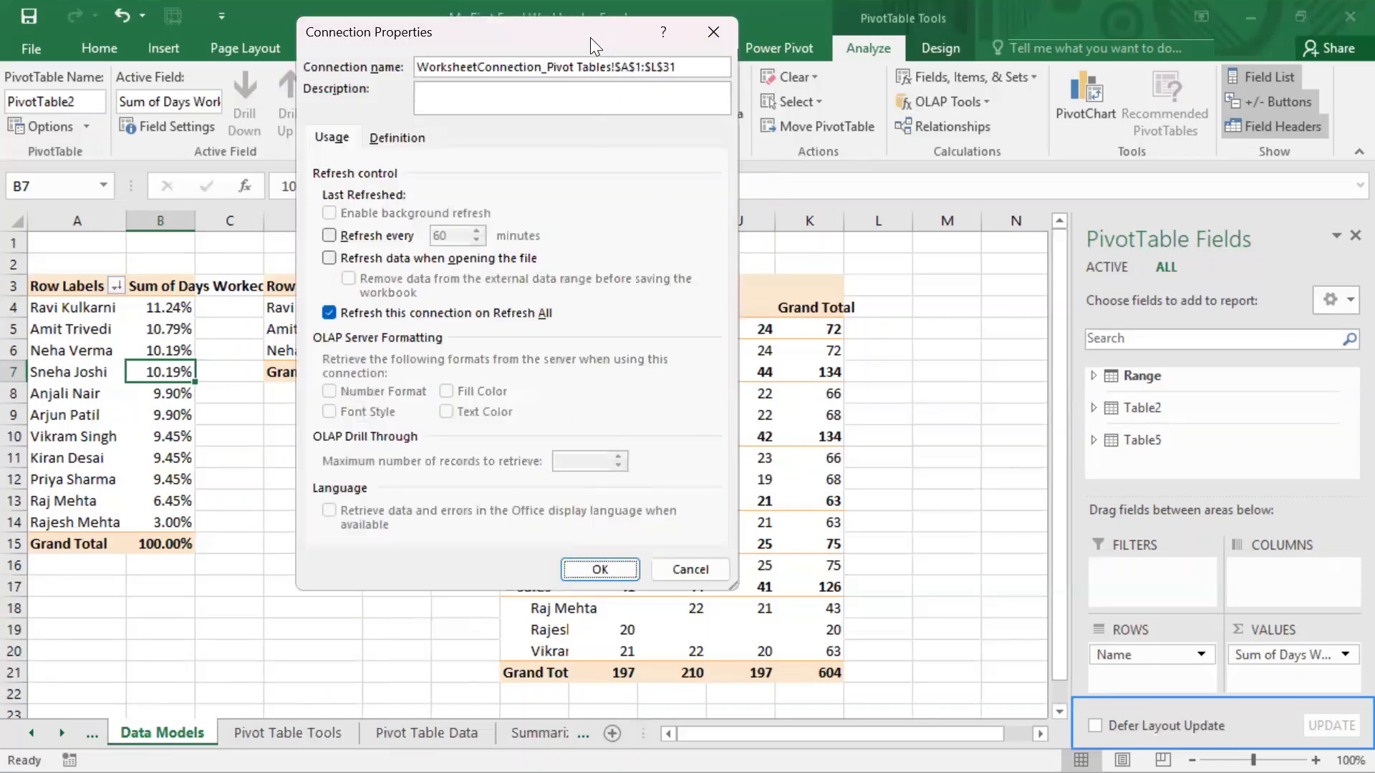
pyautogui.moveTo(590, 37); pyautogui.dragTo(344, 56)
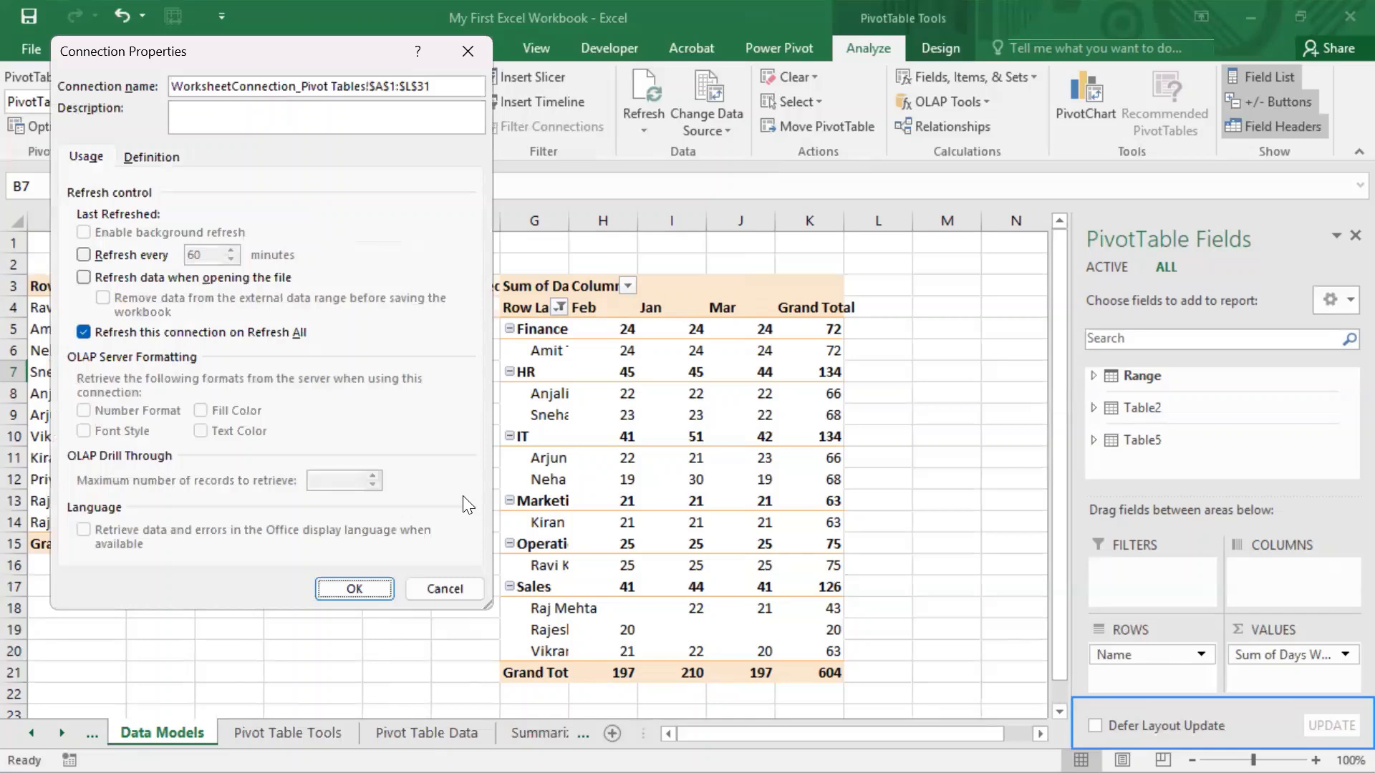
pyautogui.click(444, 589)
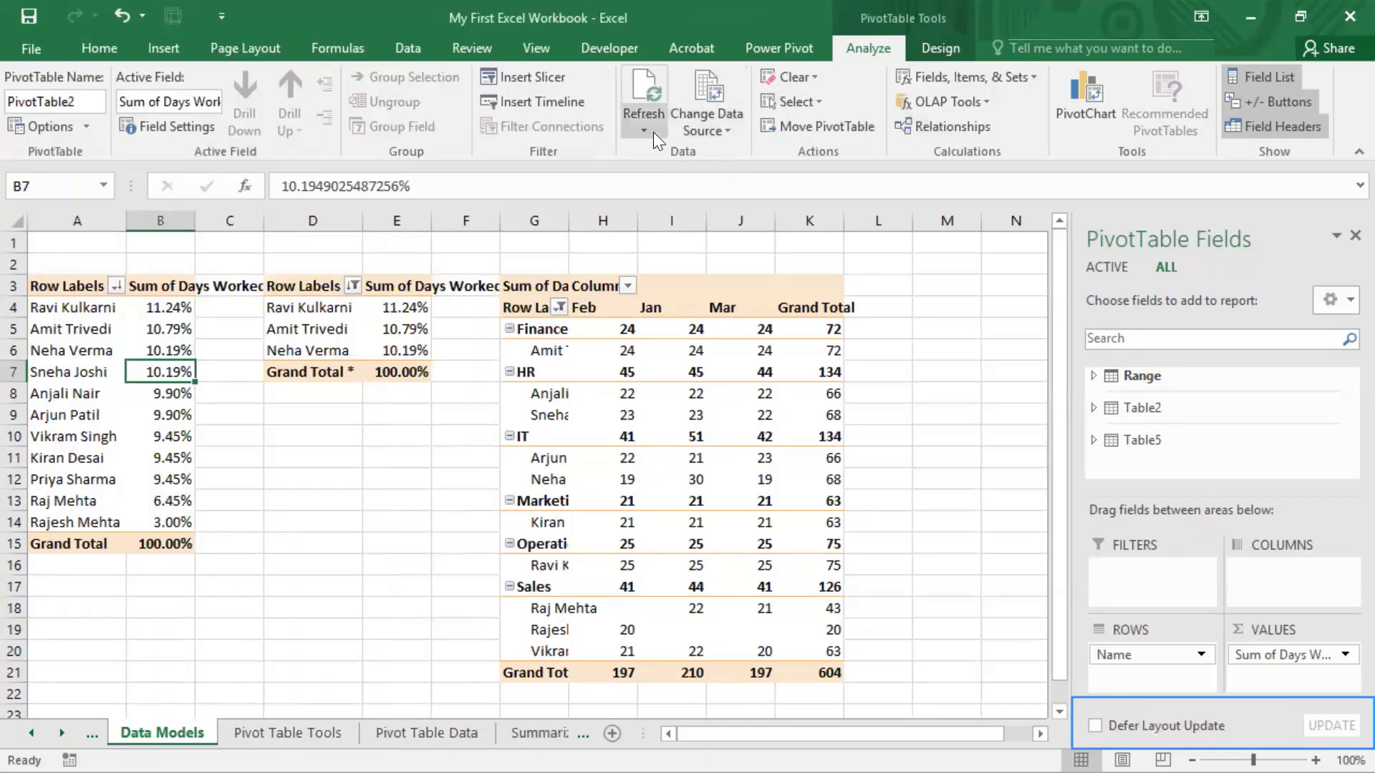
# Review the pivot's table/range and external source choices, view the Range table's field options, and select cell M5
pyautogui.click(728, 133)
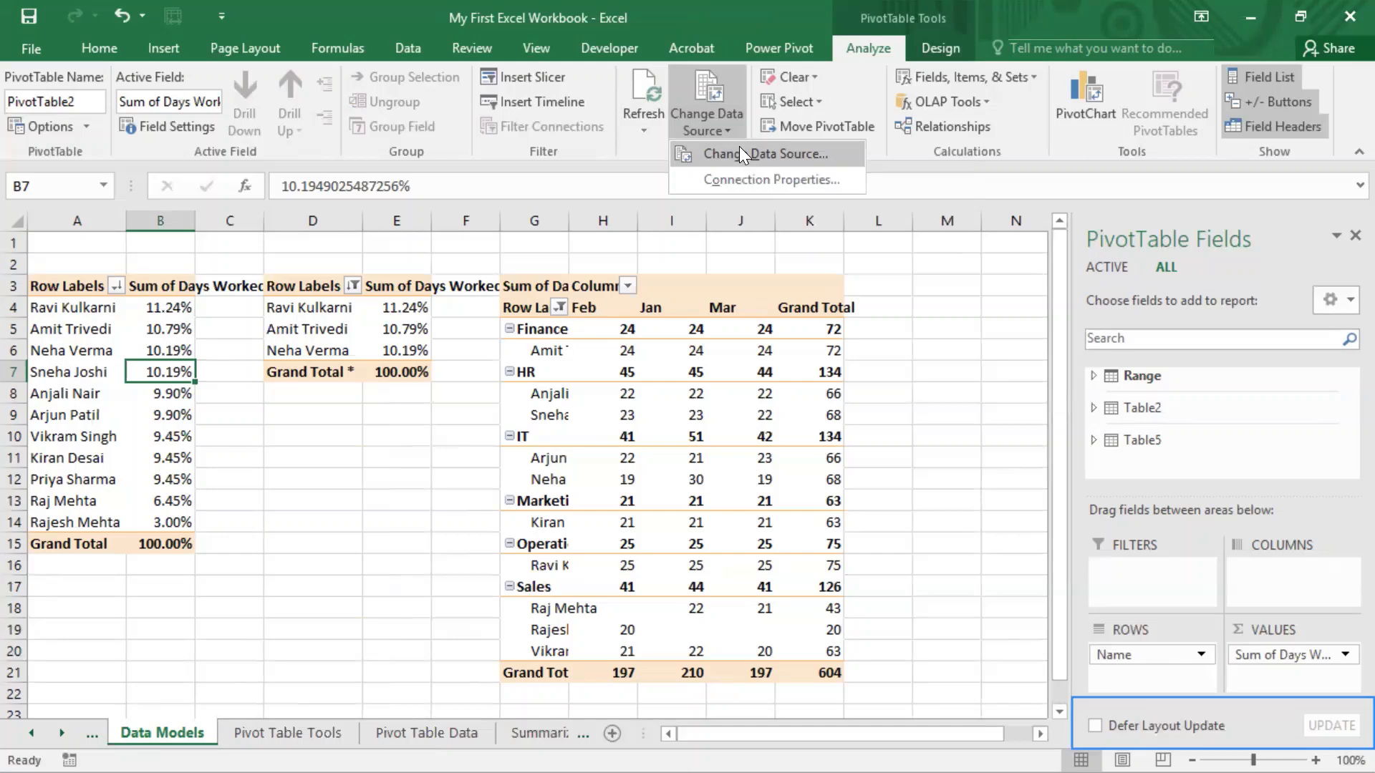
pyautogui.click(739, 149)
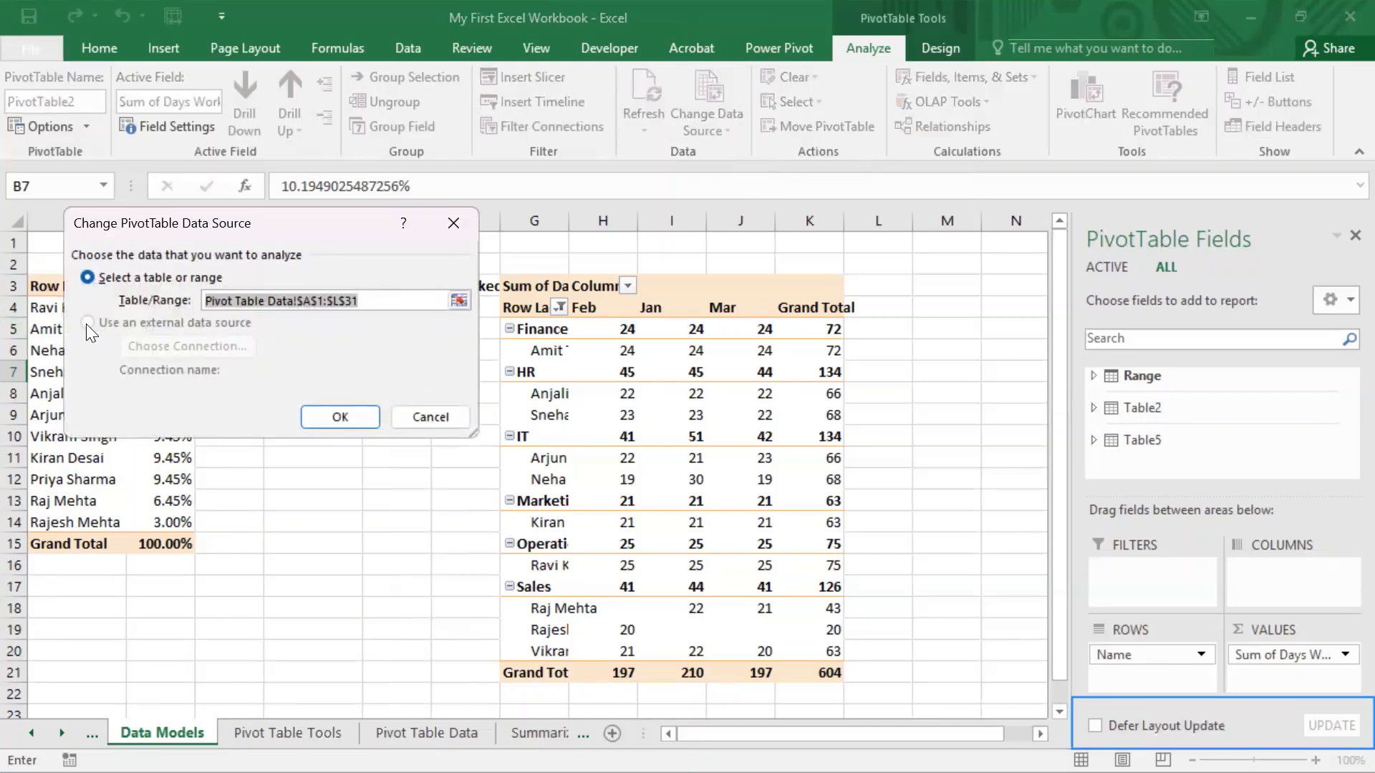
pyautogui.click(452, 419)
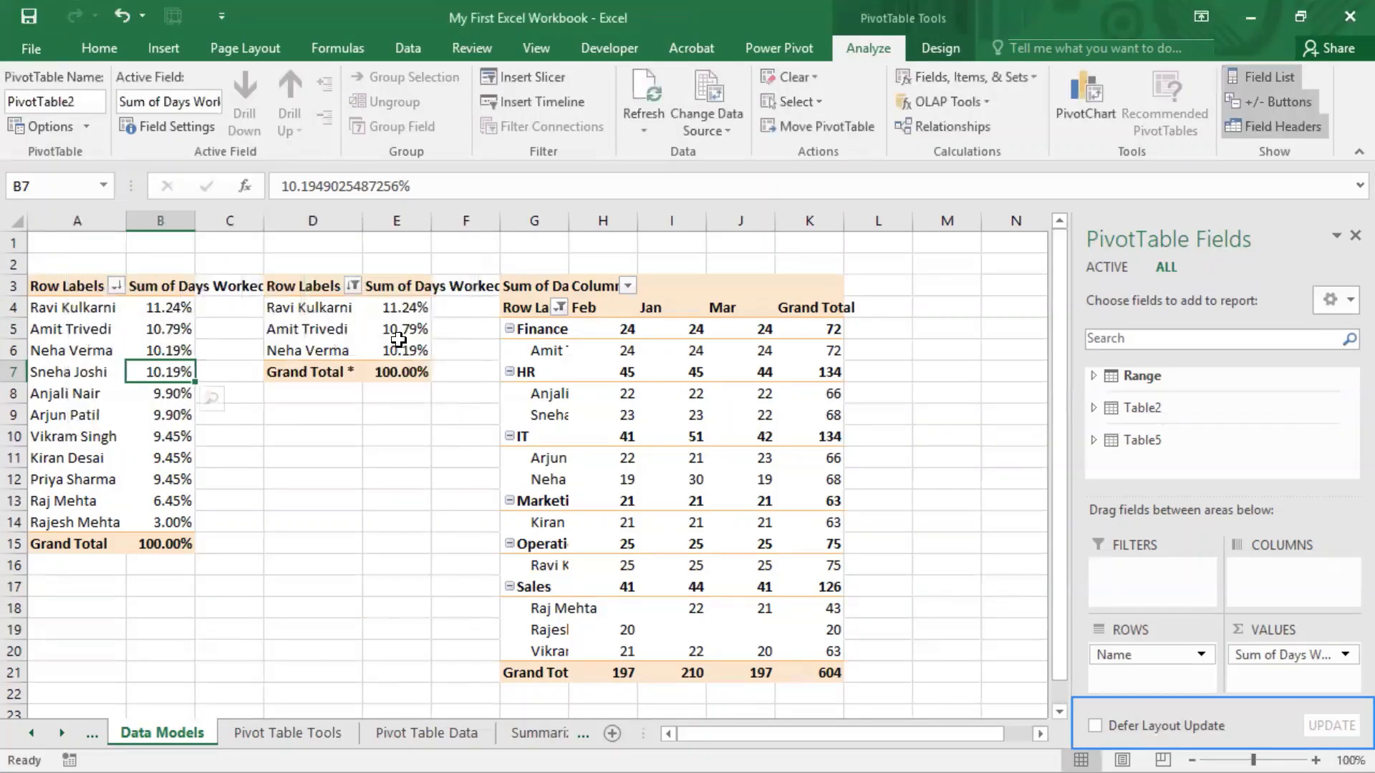
pyautogui.rightClick(1143, 378)
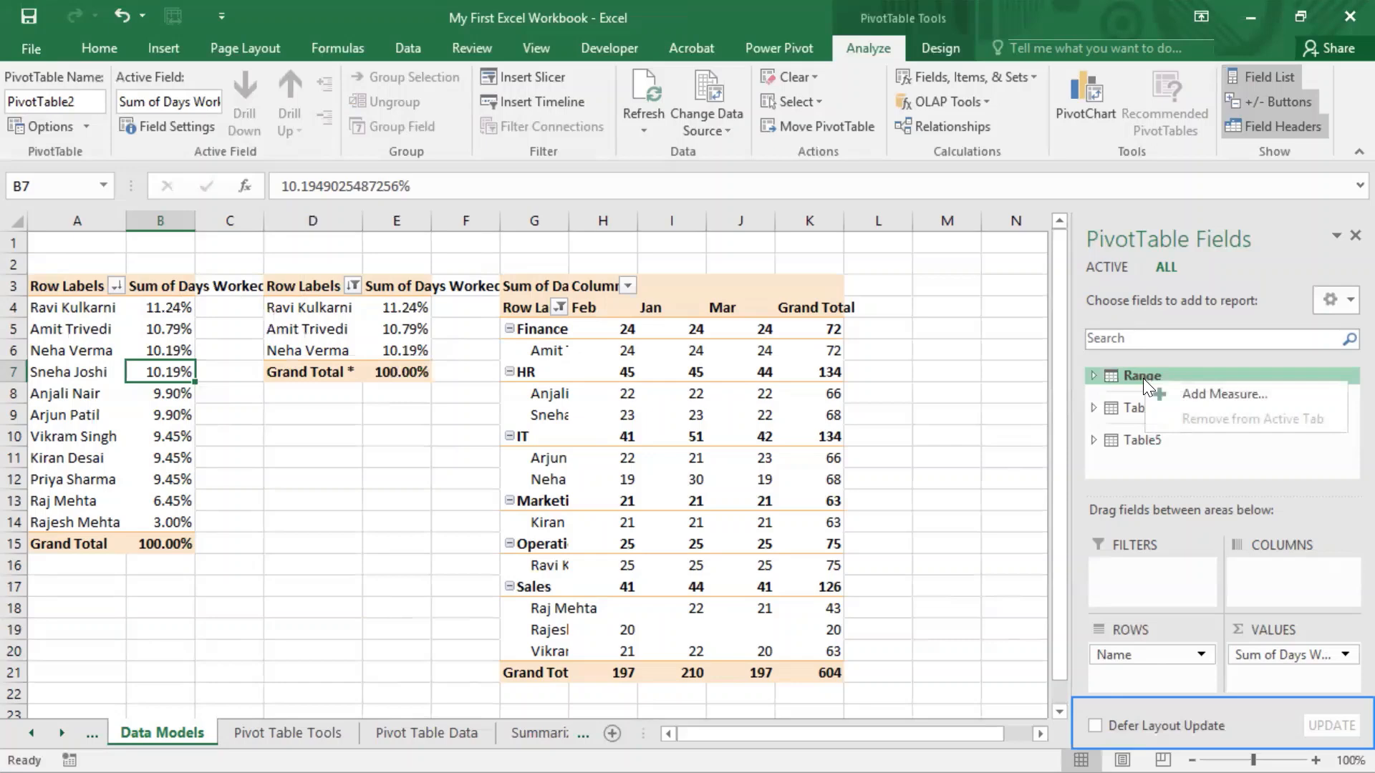
pyautogui.click(949, 331)
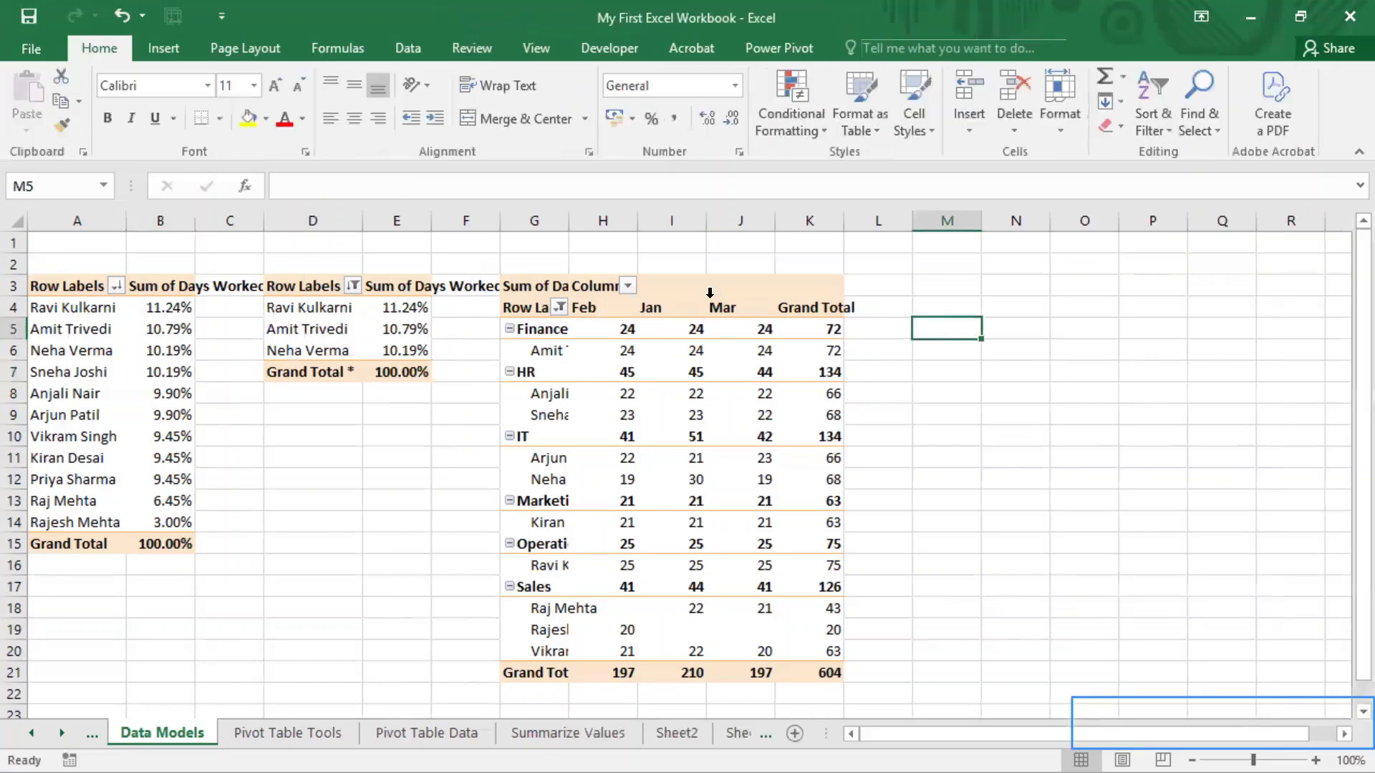